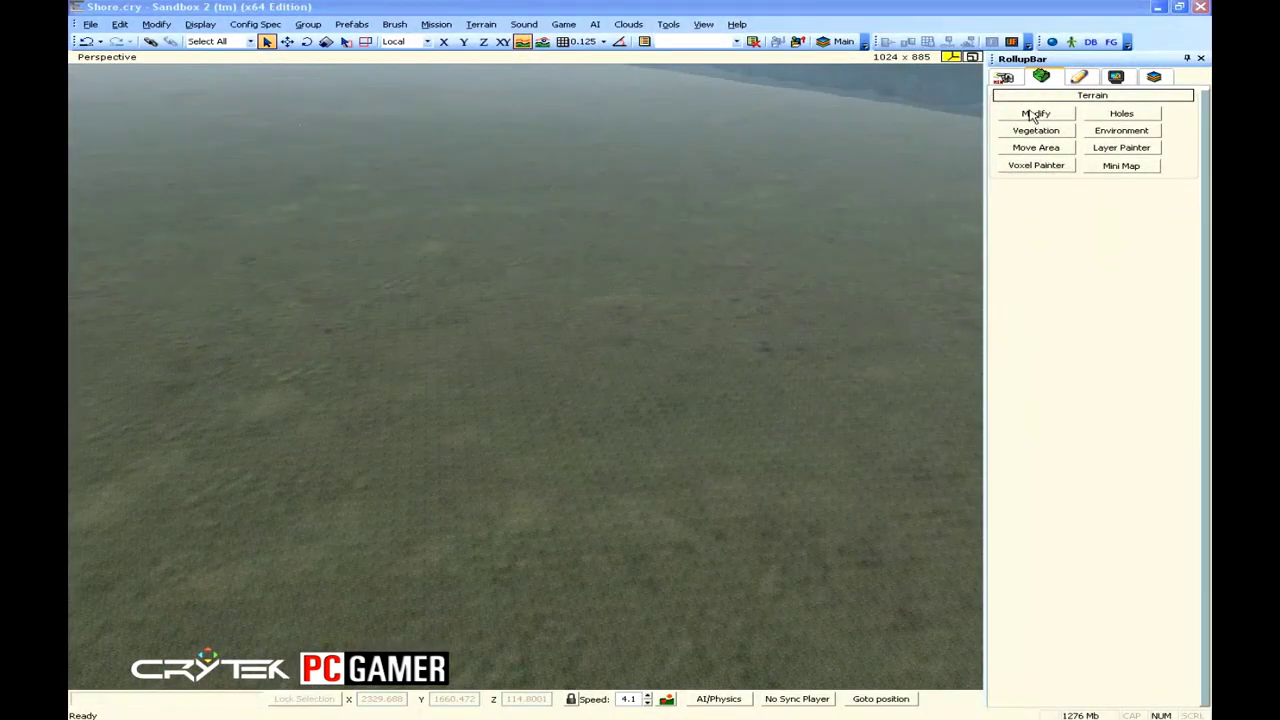
- Modify the terrain with a Rise/Lower brush, raising low crossing ridges on the flat grass plain
click(1036, 114)
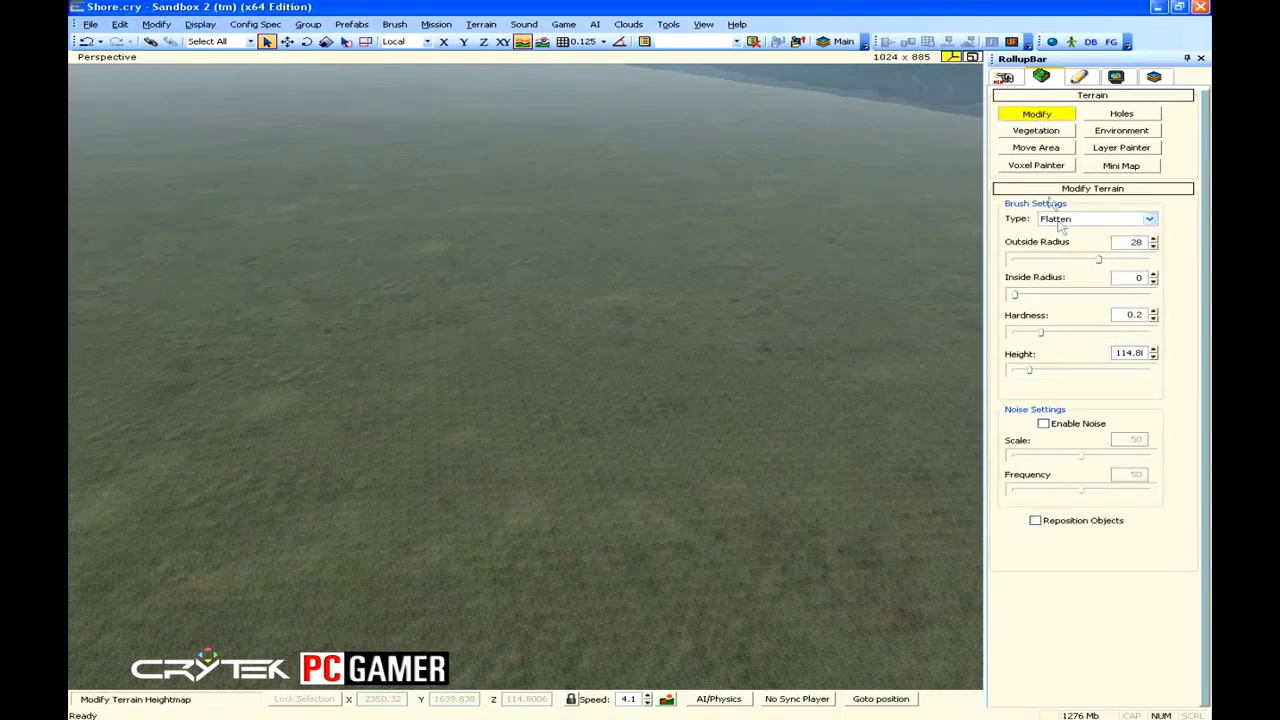
click(1148, 220)
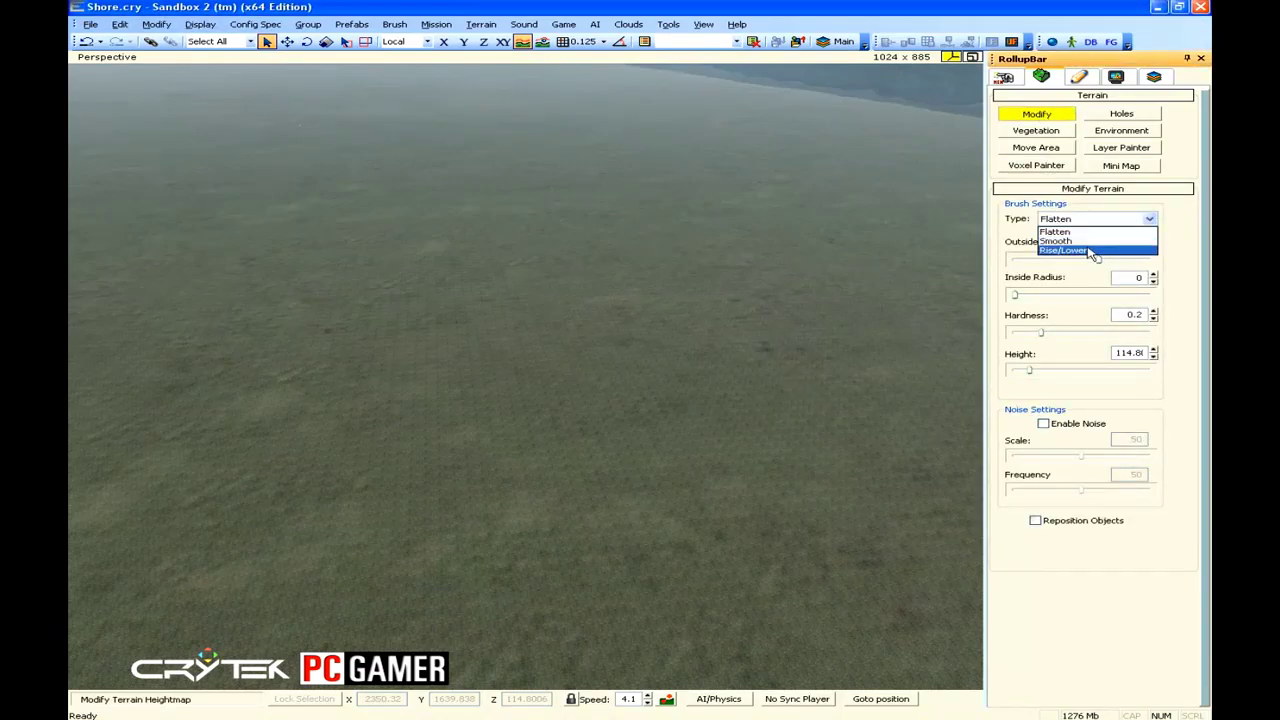
click(1080, 251)
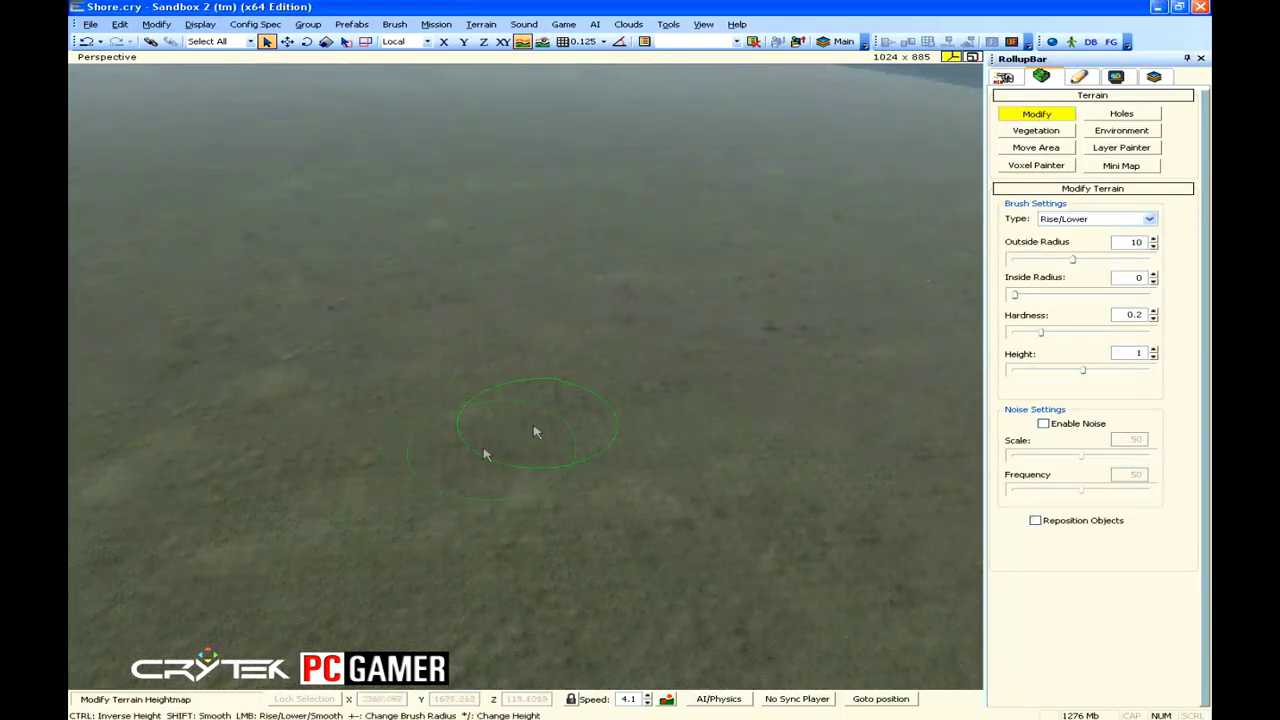
drag(535, 432, 480, 397)
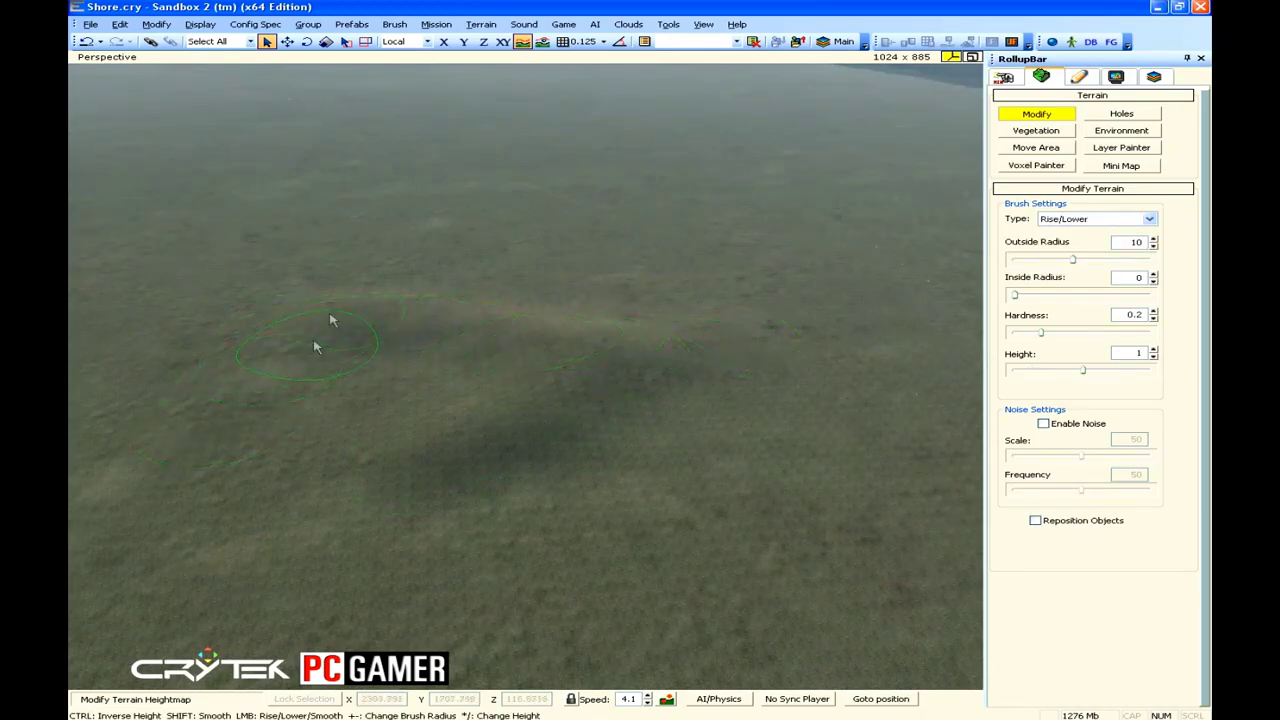
mouse_move(363, 307)
mouse_down()
mouse_move(651, 346)
mouse_move(475, 310)
mouse_up()
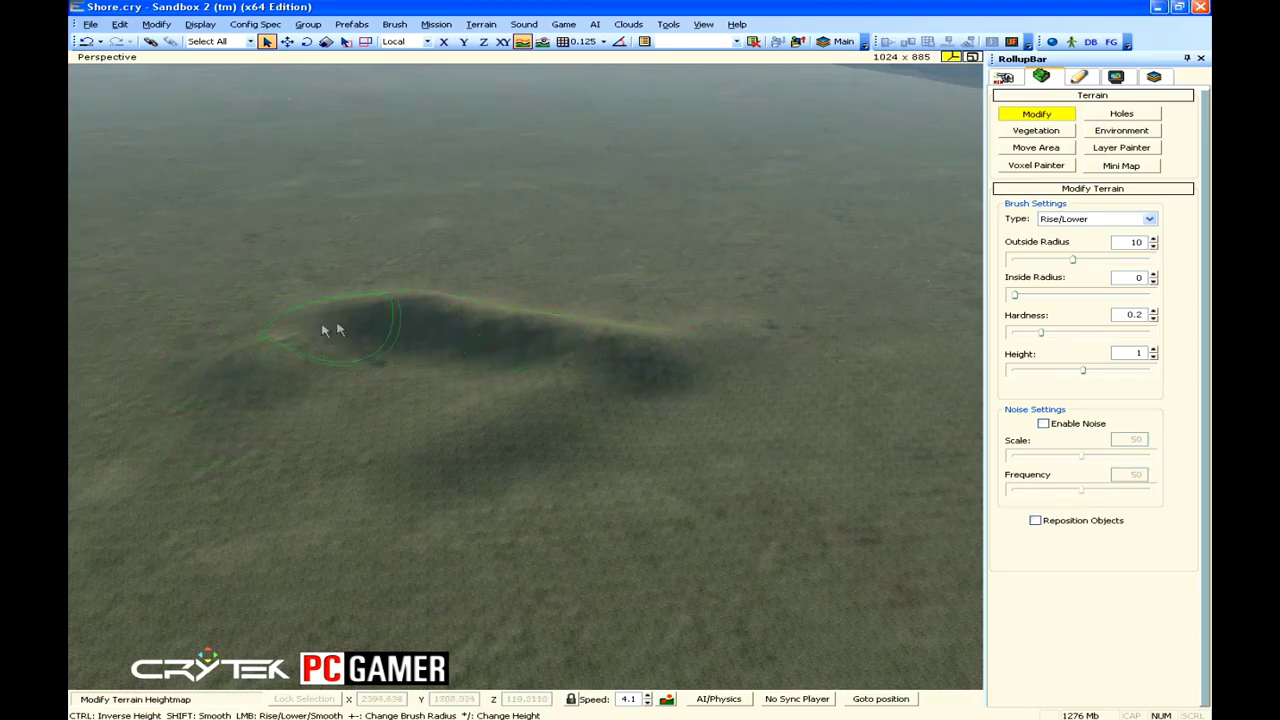
drag(324, 330, 327, 325)
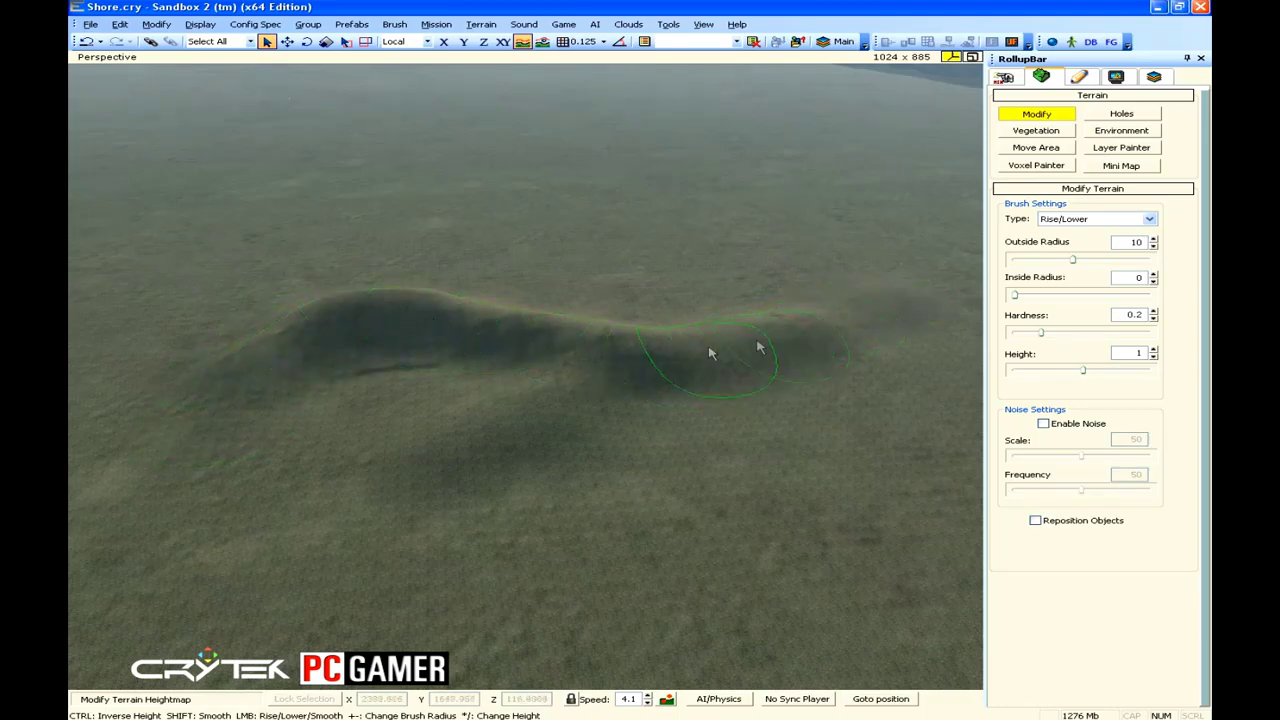
mouse_move(634, 387)
mouse_down()
mouse_move(823, 434)
mouse_move(690, 379)
mouse_up()
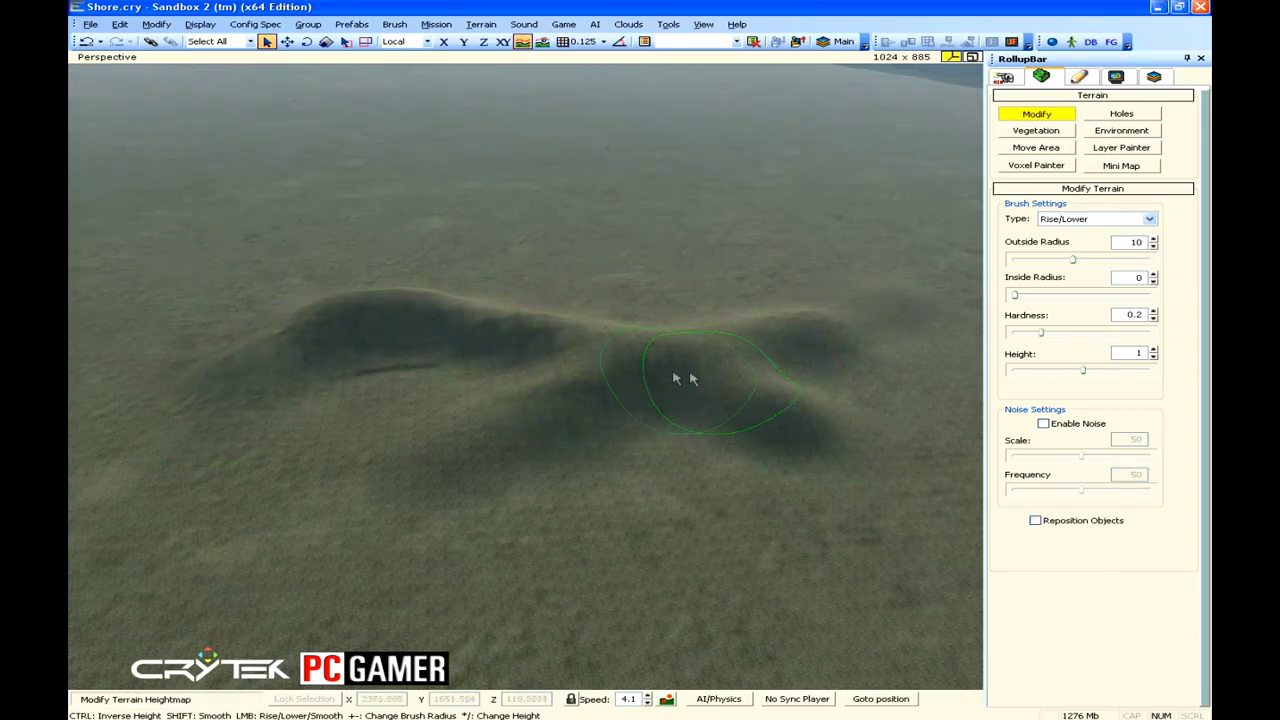
- Build the ridges up into a tall hill with a central peak and long side spurs using the Rise/Lower brush
mouse_move(397, 519)
mouse_down()
mouse_move(489, 457)
mouse_move(826, 423)
mouse_move(646, 395)
mouse_move(609, 360)
mouse_move(743, 323)
mouse_move(420, 457)
mouse_move(594, 354)
mouse_move(280, 514)
mouse_move(350, 545)
mouse_move(680, 354)
mouse_move(443, 309)
mouse_move(460, 340)
mouse_move(600, 303)
mouse_move(589, 308)
mouse_move(657, 323)
mouse_move(651, 306)
mouse_move(766, 394)
mouse_move(951, 480)
mouse_up()
right_drag(951, 480, 694, 414)
mouse_move(694, 414)
mouse_down()
mouse_move(781, 421)
mouse_move(443, 466)
mouse_move(457, 443)
mouse_move(663, 457)
mouse_move(502, 439)
mouse_move(460, 400)
mouse_move(503, 394)
mouse_up()
right_drag(503, 394, 511, 397)
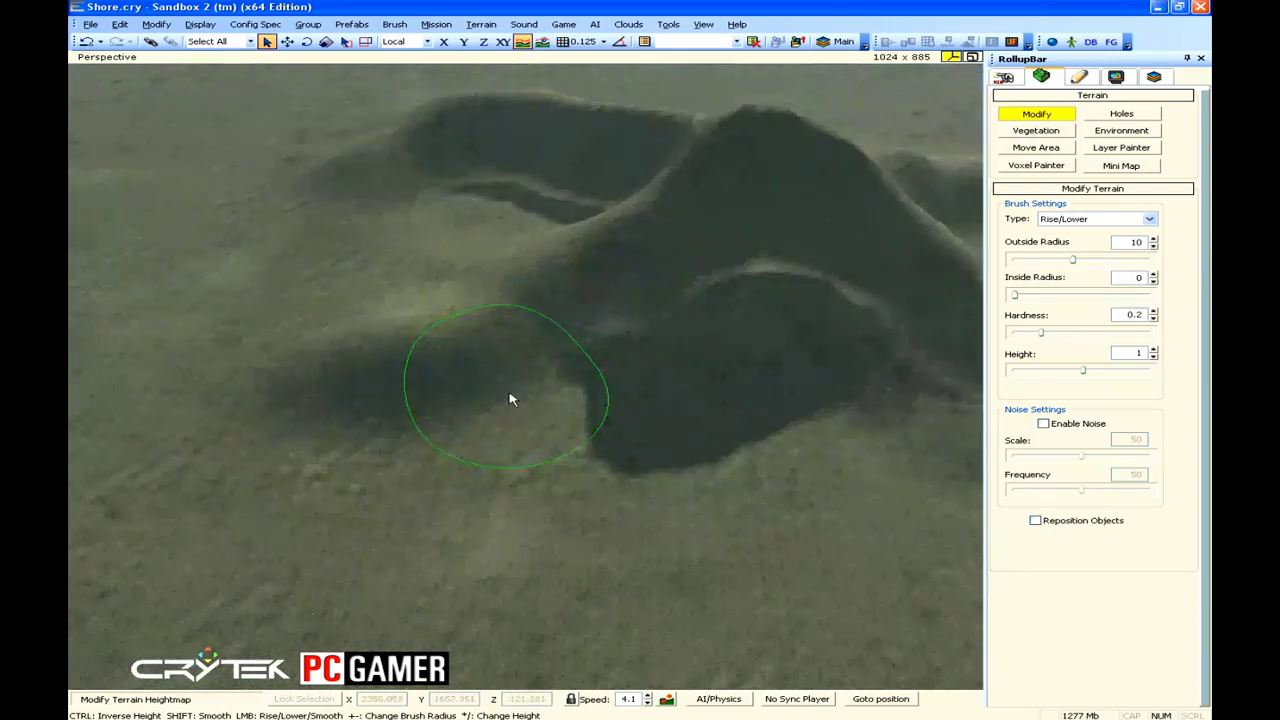
mouse_move(511, 397)
mouse_down()
mouse_move(591, 341)
mouse_move(240, 437)
mouse_move(557, 356)
mouse_move(649, 294)
mouse_move(734, 271)
mouse_up()
right_drag(540, 285, 534, 240)
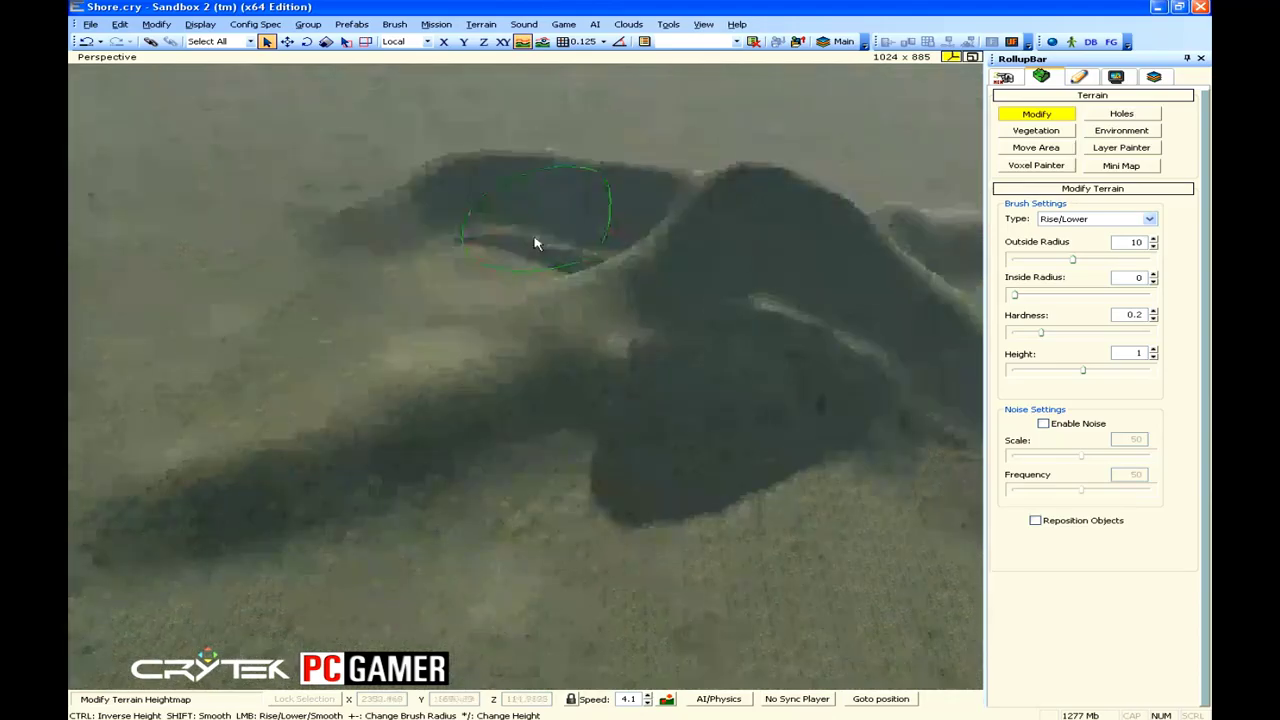
mouse_move(534, 240)
mouse_down()
mouse_move(488, 240)
mouse_move(565, 243)
mouse_up()
mouse_move(502, 203)
mouse_down()
mouse_move(266, 243)
mouse_move(240, 234)
mouse_up()
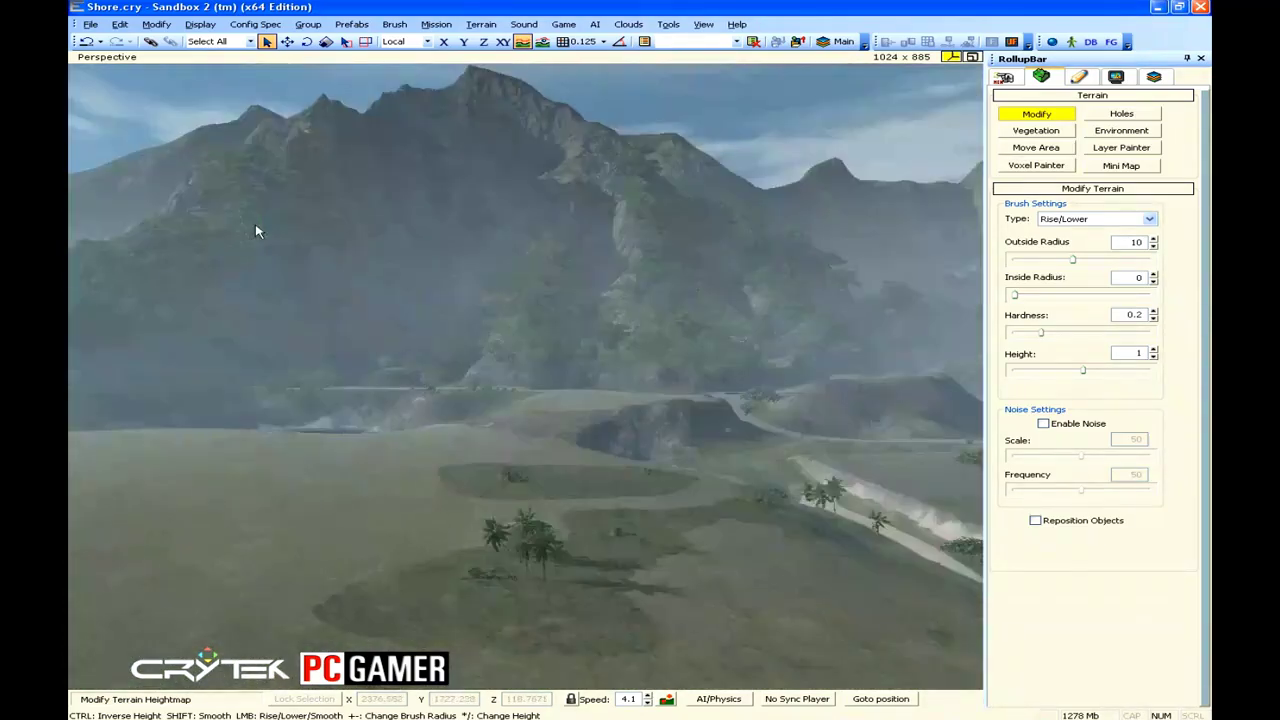
- Switch the terrain brush type to Smooth for softening the raised hill
right_drag(255, 225, 248, 226)
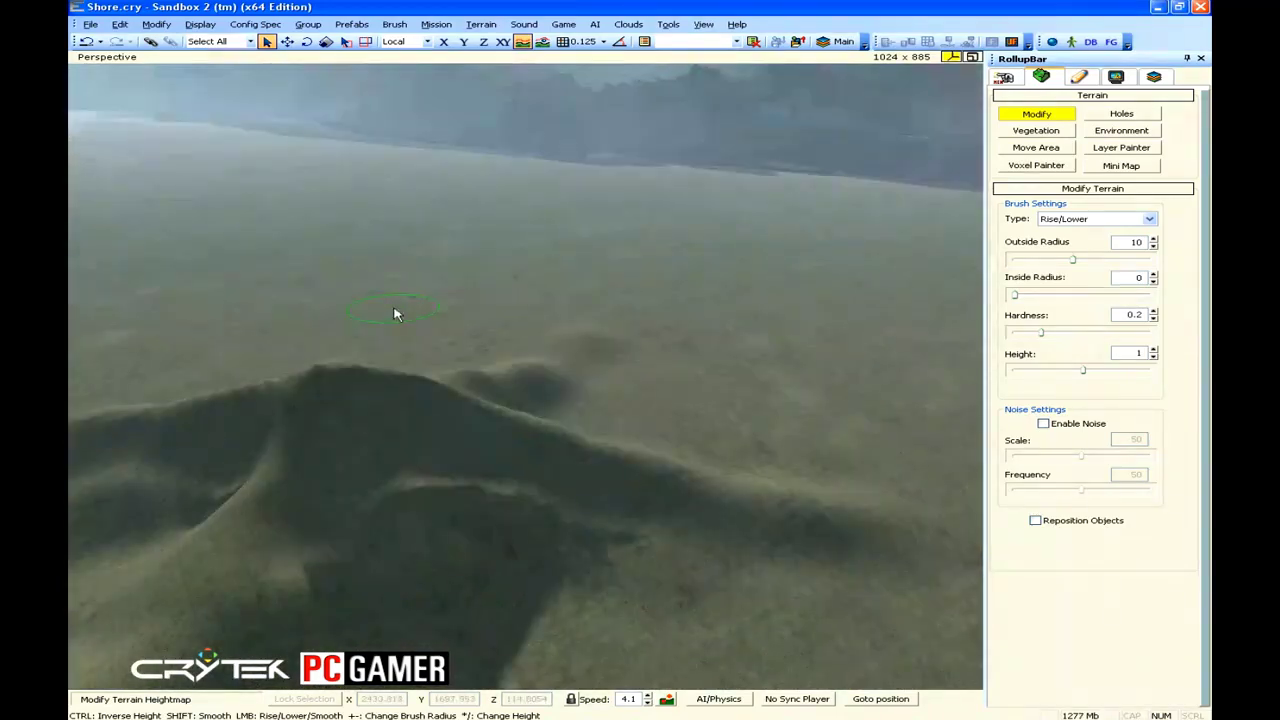
click(1148, 218)
click(1058, 242)
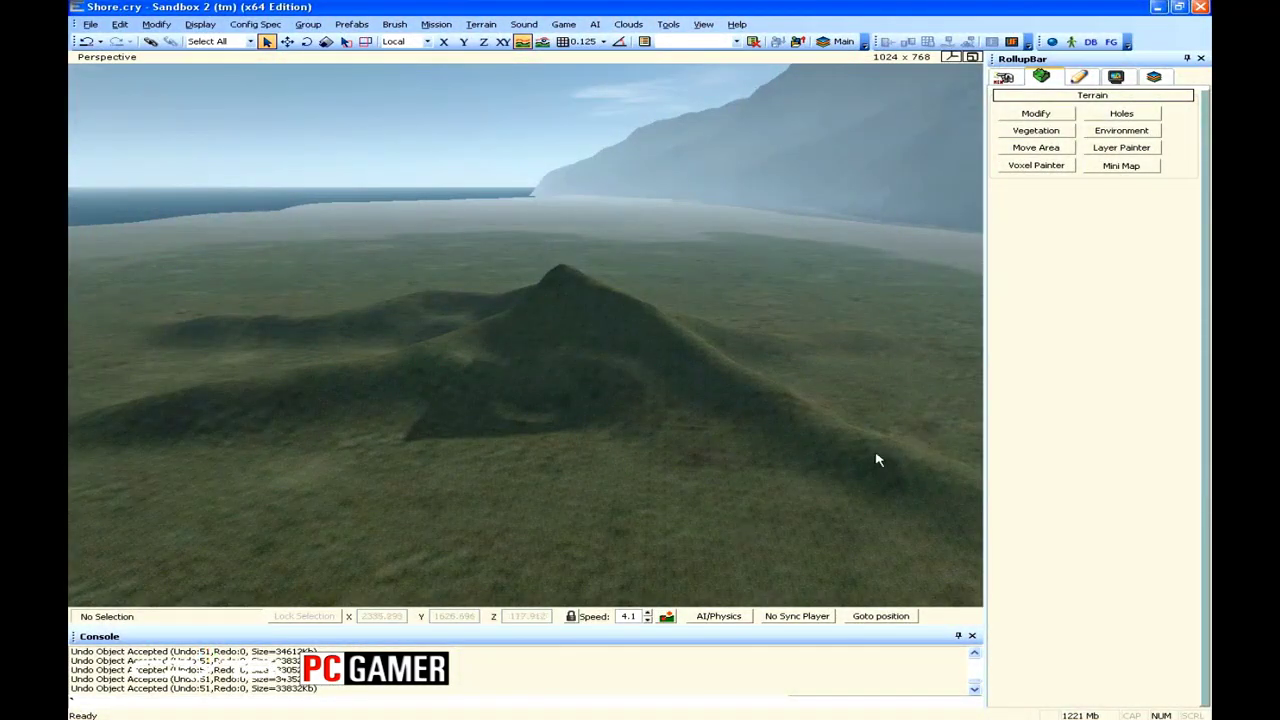
- Paint the road_pepples_industrial_brown texture layer over the grass near the hill and inspect it up close
click(1119, 150)
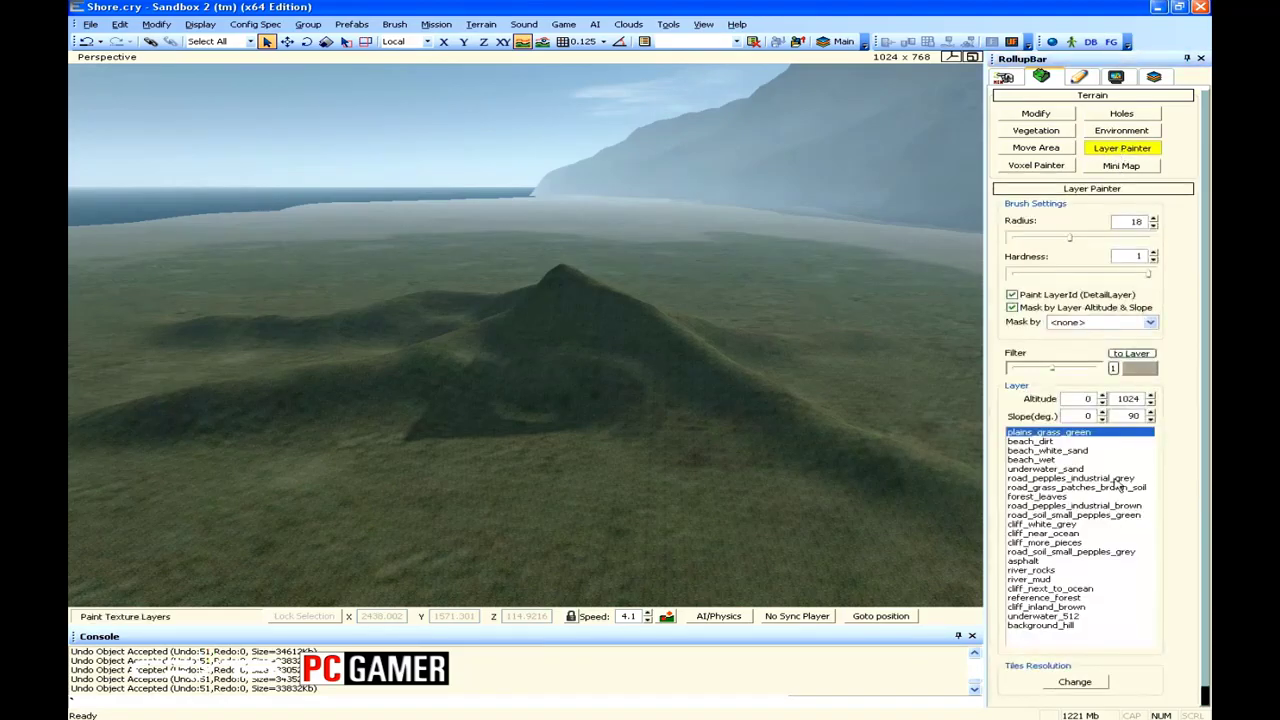
click(1078, 506)
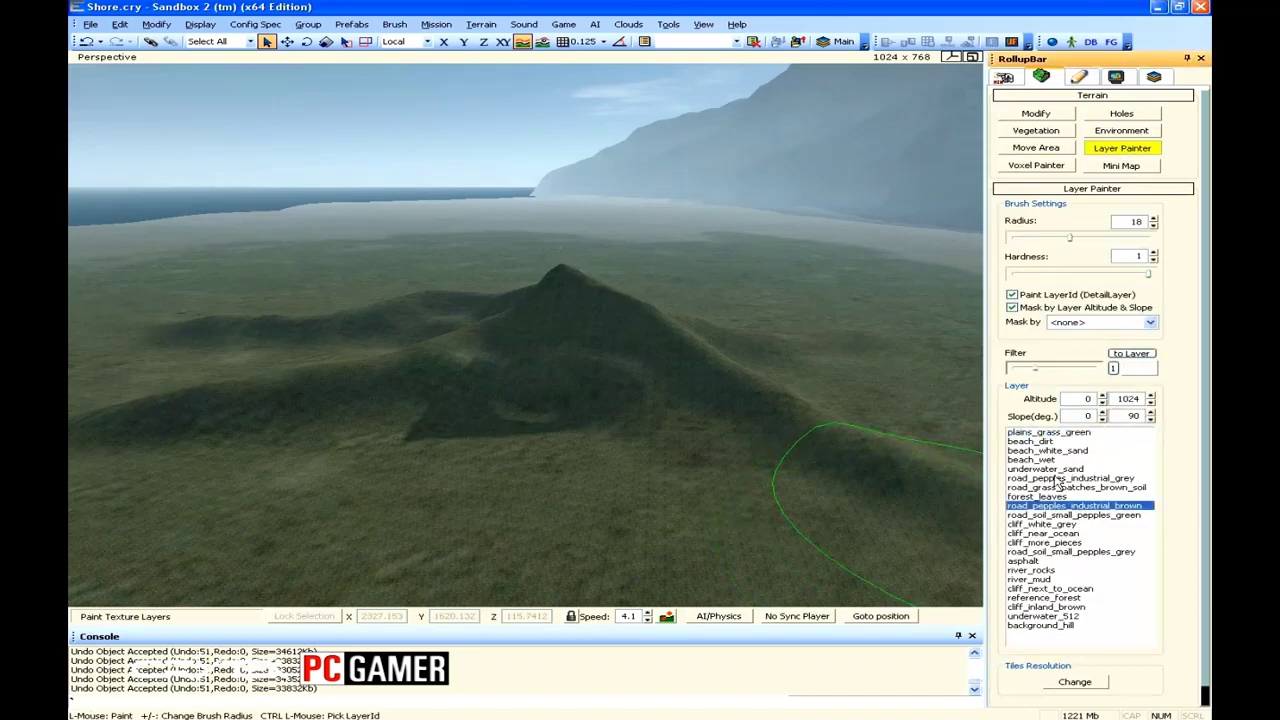
right_drag(808, 467, 707, 434)
mouse_move(707, 434)
mouse_down()
mouse_move(706, 240)
mouse_move(585, 156)
mouse_move(290, 530)
mouse_move(687, 492)
mouse_up()
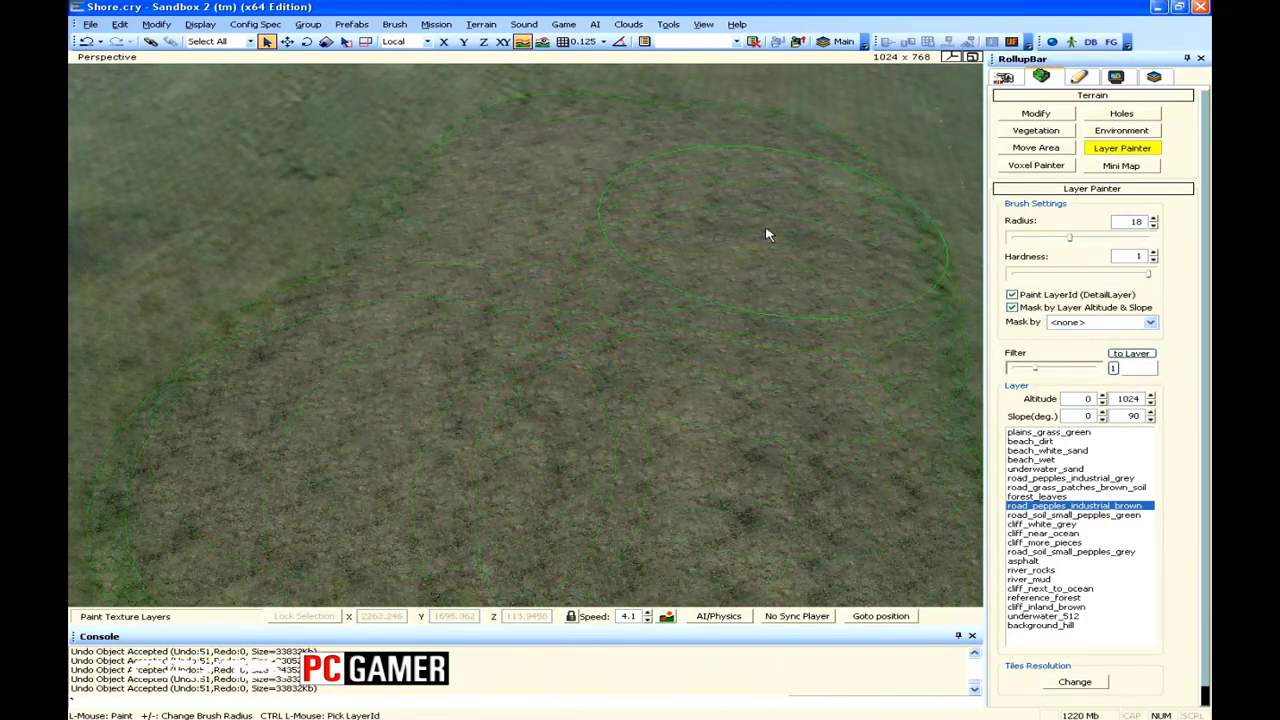
drag(768, 234, 634, 326)
right_drag(634, 326, 631, 332)
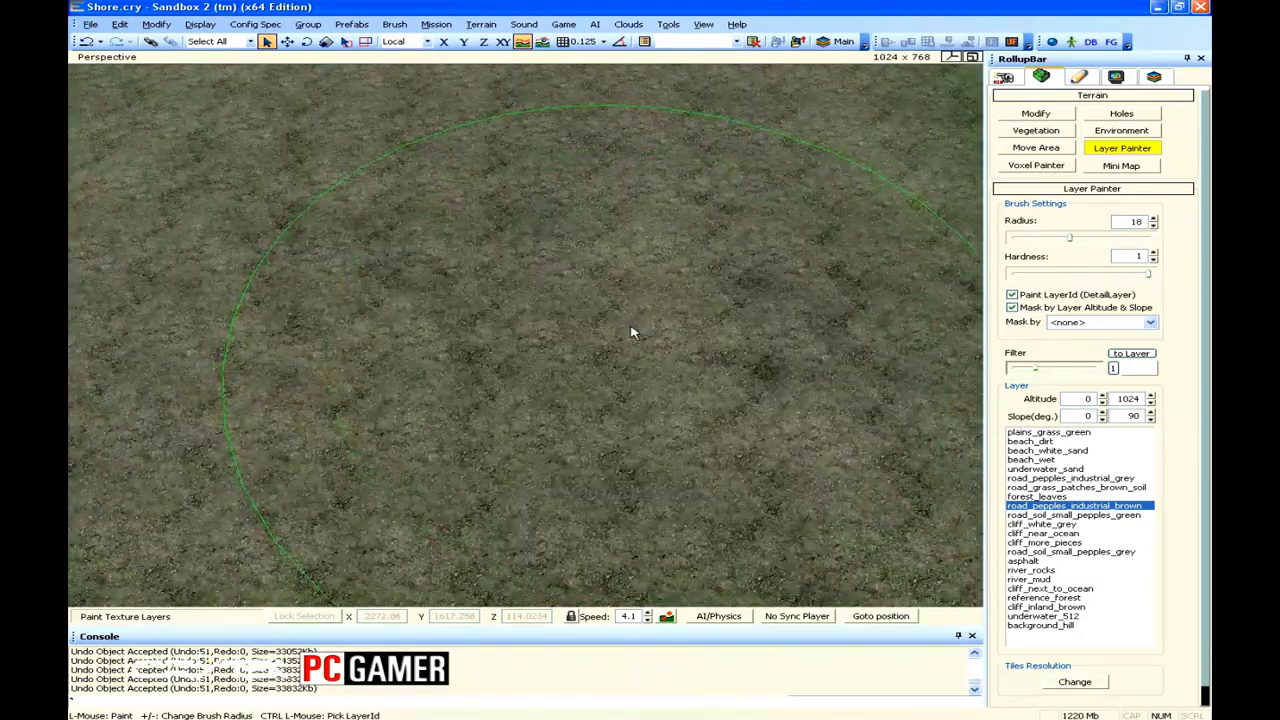
scroll(630, 333, down, 5)
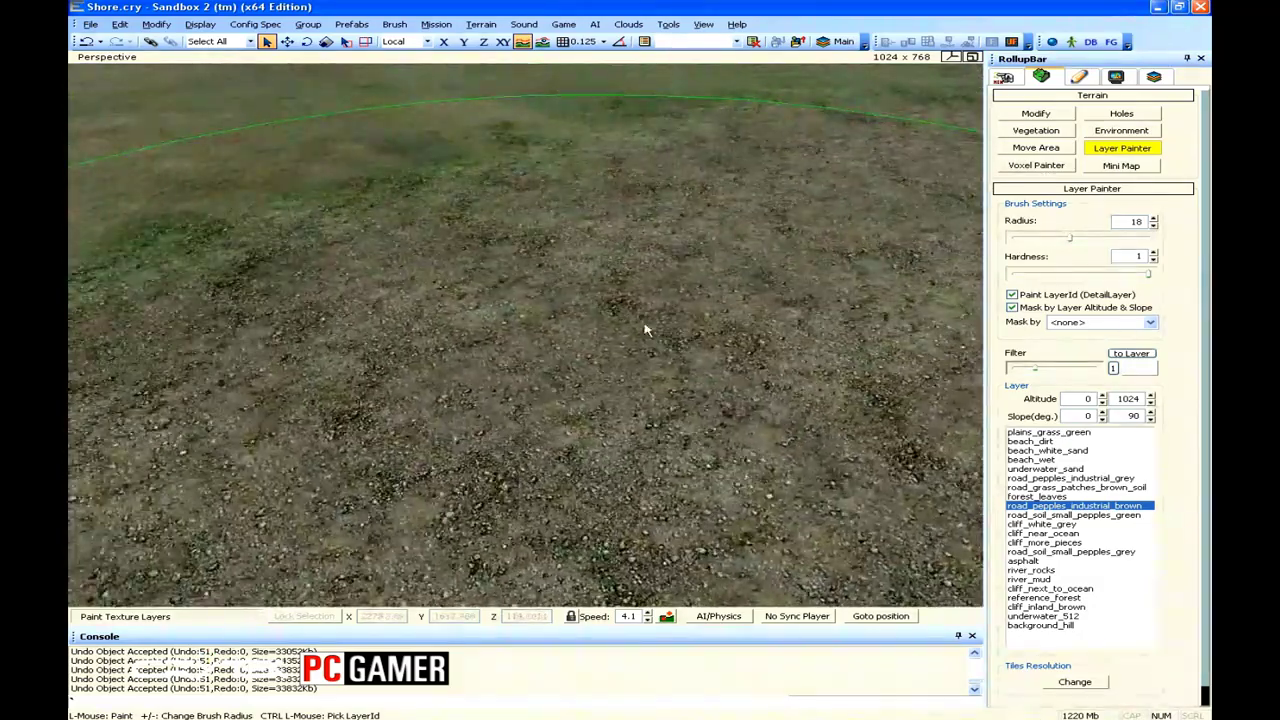
scroll(640, 333, down, 5)
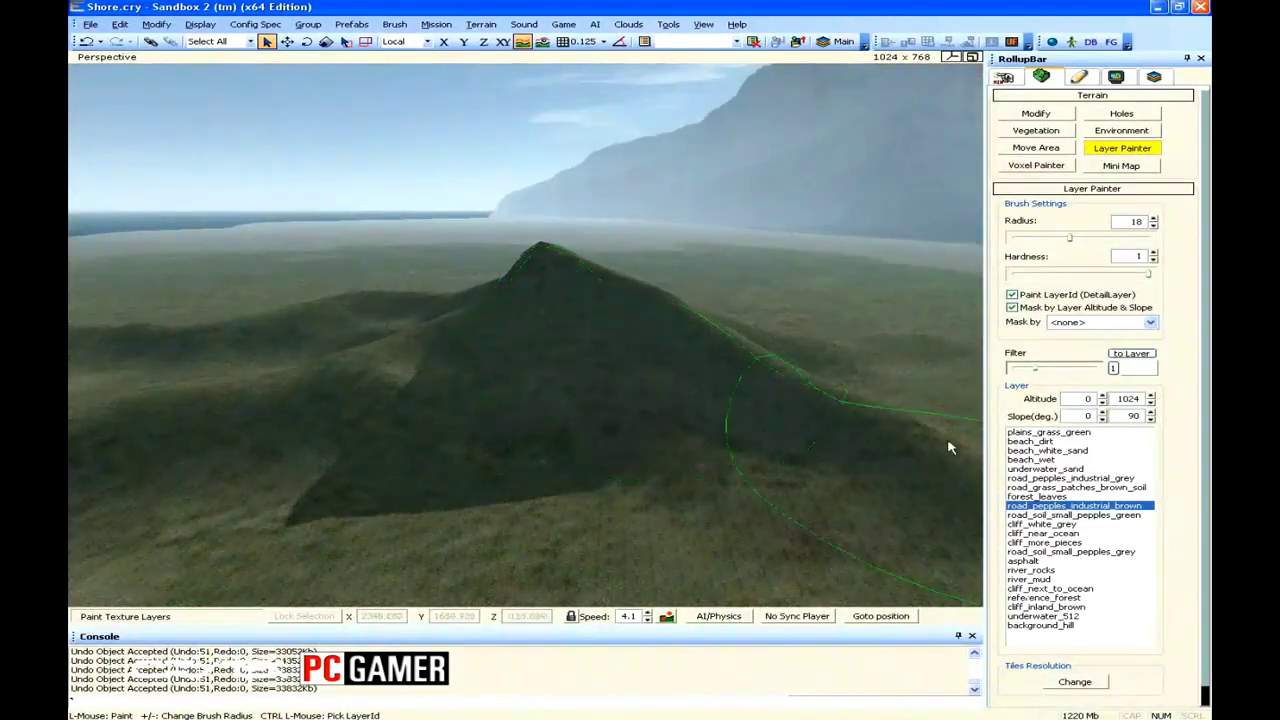
- Choose the cliff_white_grey texture layer and limit it to slopes from 27 to 90 degrees
click(1030, 524)
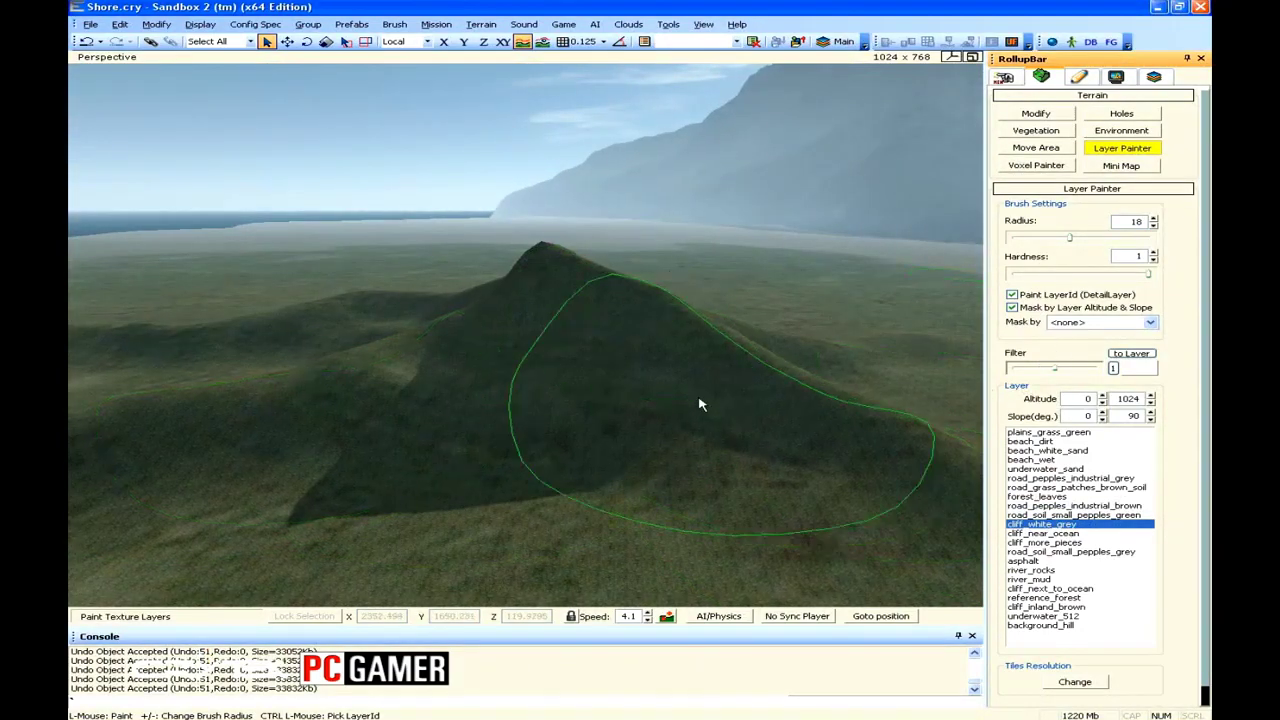
right_drag(700, 403, 697, 403)
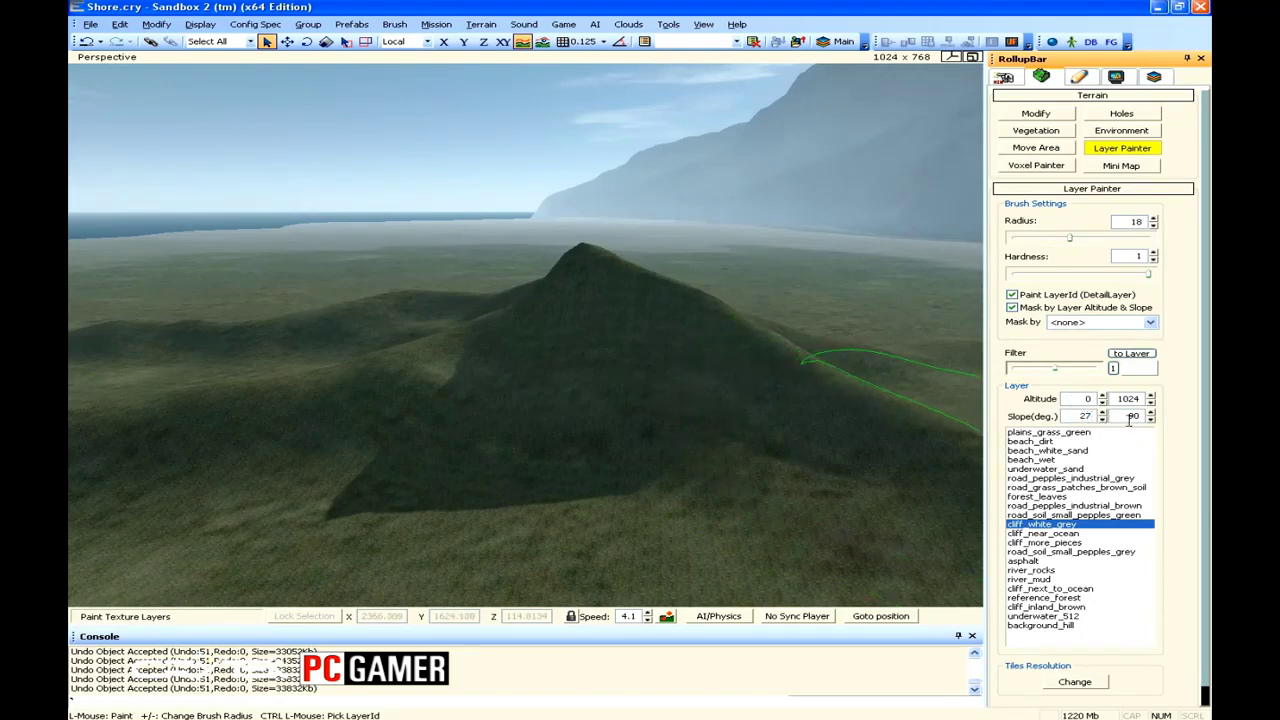
- Paint the cliff_white_grey layer across the hill and its spurs, covering the steep slopes on all sides
right_drag(746, 403, 731, 394)
mouse_move(754, 380)
mouse_down()
mouse_move(566, 311)
mouse_move(350, 370)
mouse_move(112, 408)
mouse_up()
right_drag(175, 398, 200, 406)
key(d)
click(580, 304)
key(w)
right_drag(580, 304, 566, 331)
key(d)
mouse_move(550, 328)
mouse_down()
mouse_move(720, 315)
mouse_move(890, 343)
mouse_up()
key(d)
mouse_move(862, 343)
right_down()
mouse_move(757, 314)
mouse_move(783, 320)
right_up()
click(671, 337)
right_drag(671, 337, 620, 323)
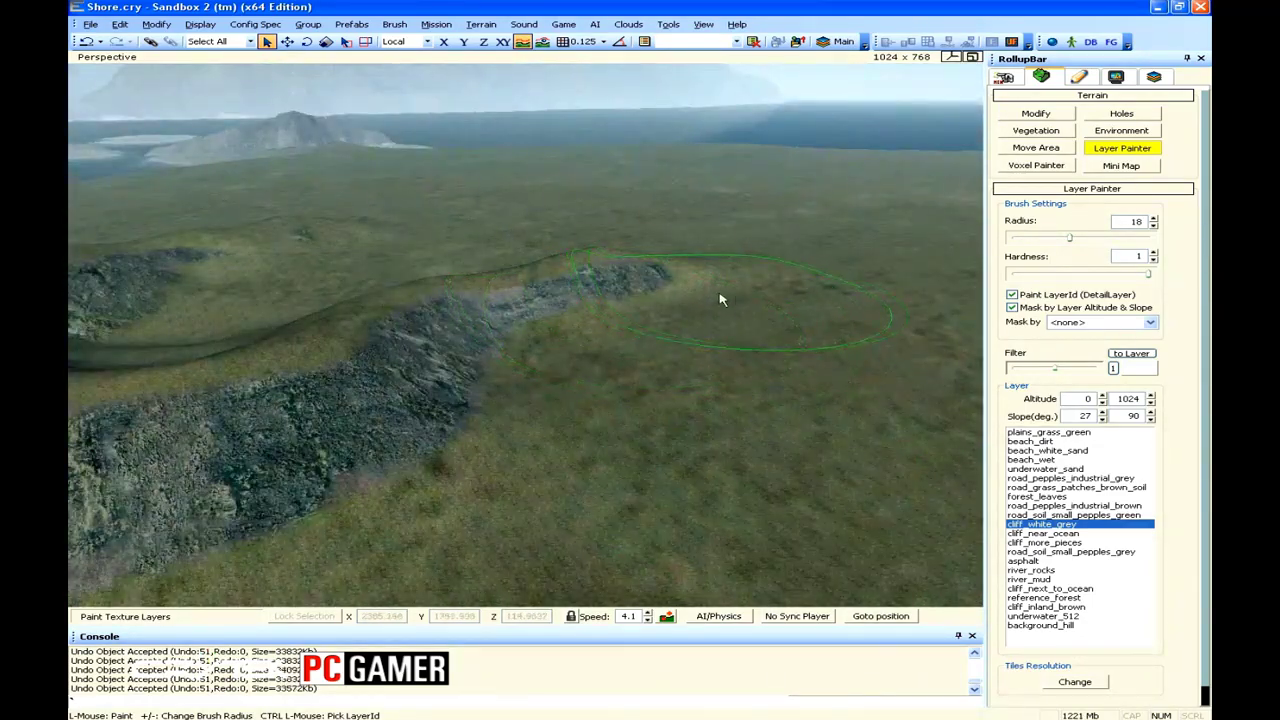
key(d)
right_drag(719, 299, 556, 376)
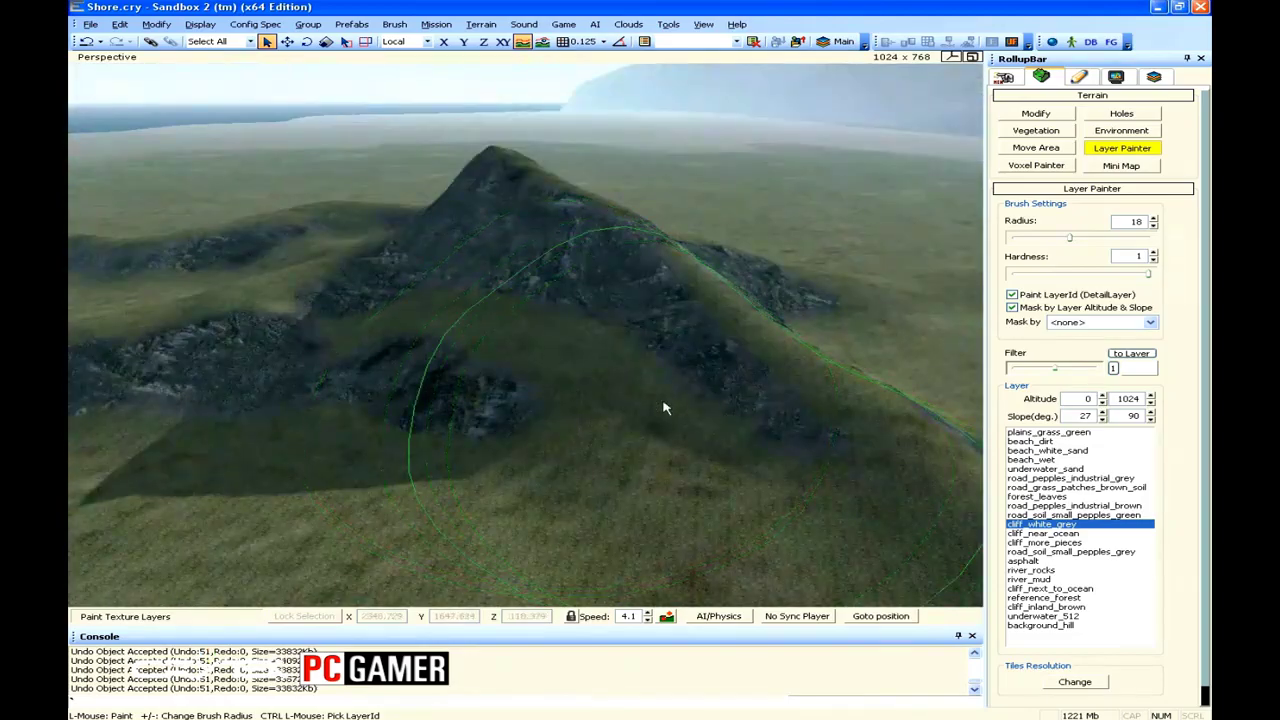
key(s)
mouse_move(663, 407)
right_down()
mouse_move(623, 397)
mouse_move(623, 383)
mouse_move(566, 403)
right_up()
key(s)
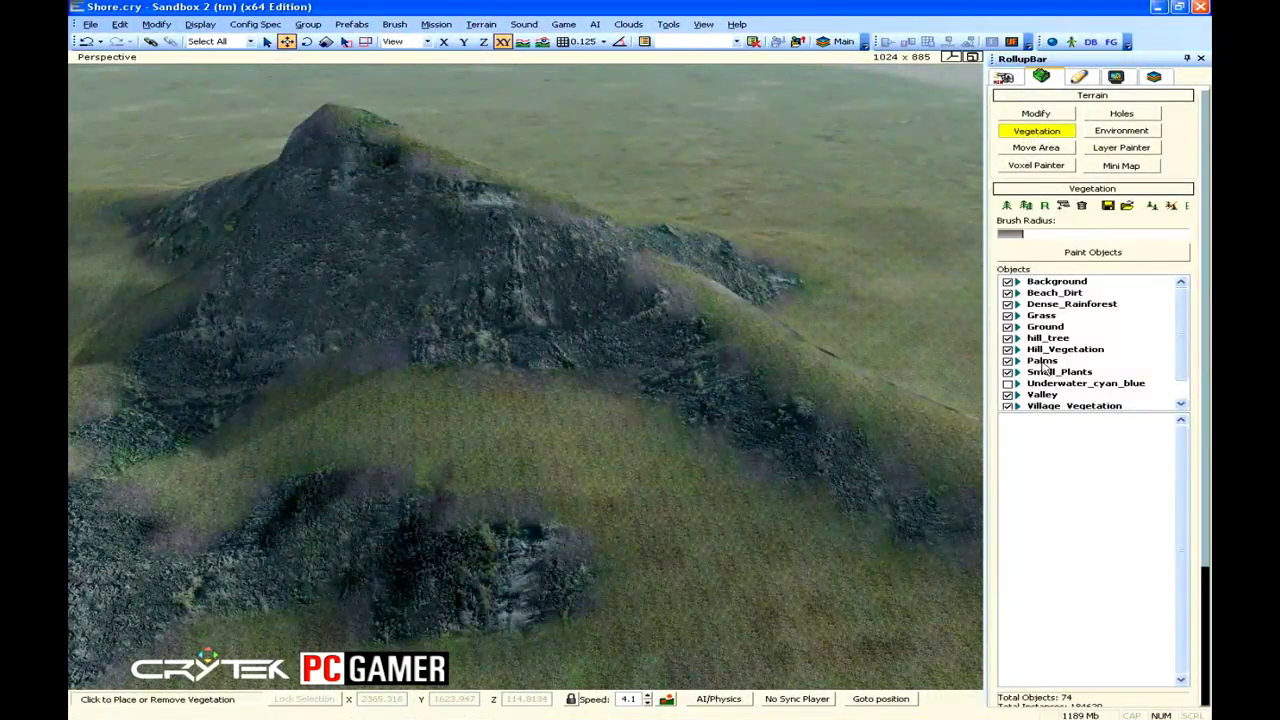
- Place three palm_tree_large_c palms close together on the grassy ledge below the peak, enlarging the first one
double_click(1042, 362)
click(1066, 363)
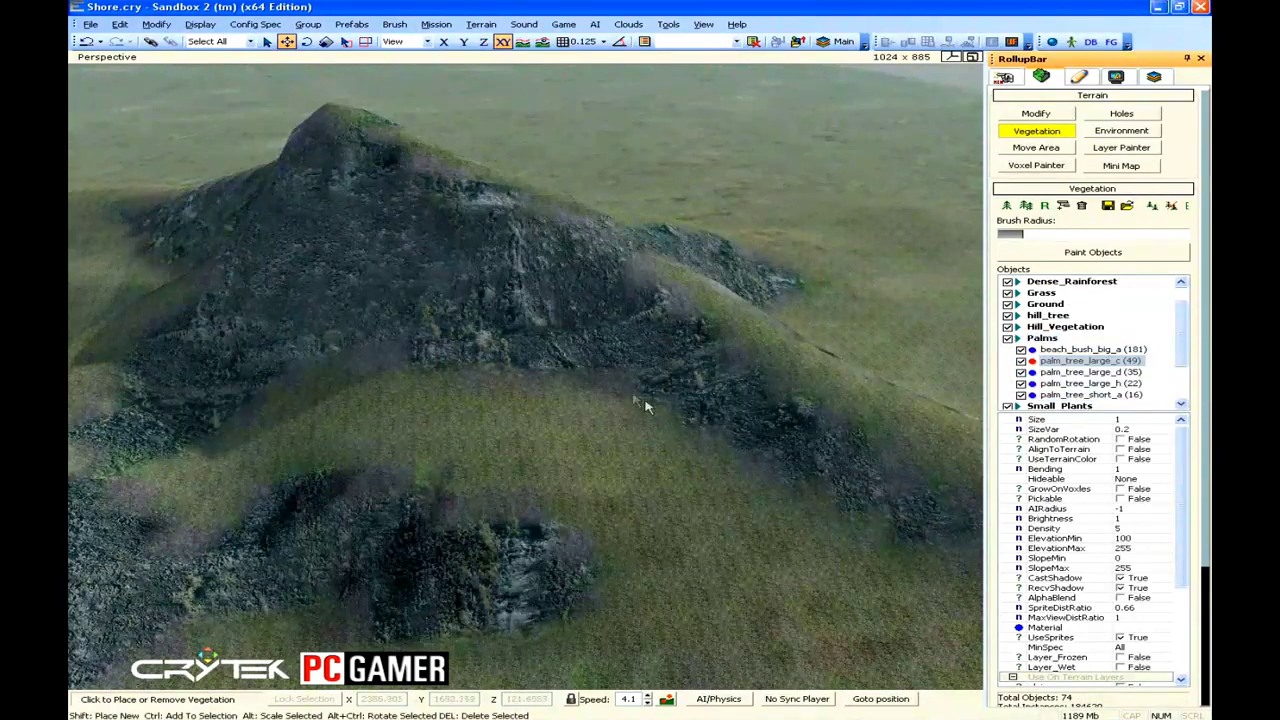
right_drag(646, 403, 543, 398)
click(614, 435)
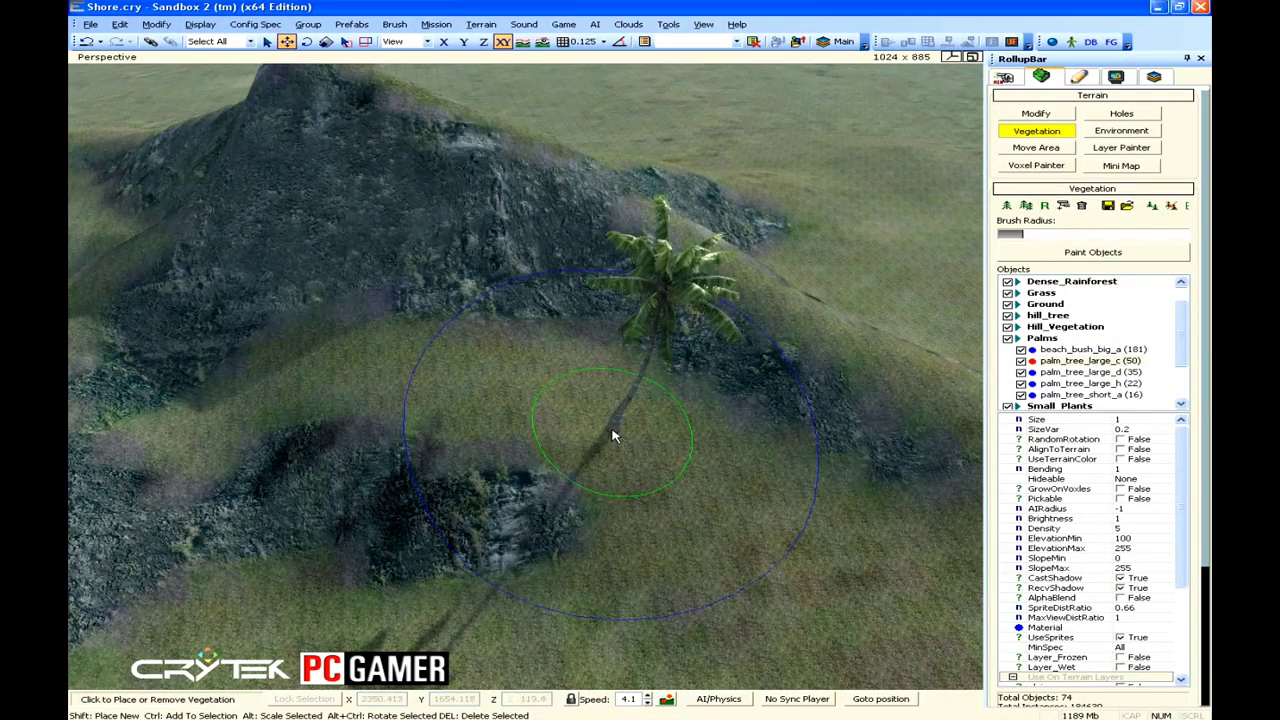
mouse_move(614, 435)
alt+mouse_down()
mouse_move(614, 403)
mouse_move(609, 425)
mouse_move(610, 411)
mouse_move(491, 311)
mouse_move(659, 456)
alt+mouse_up()
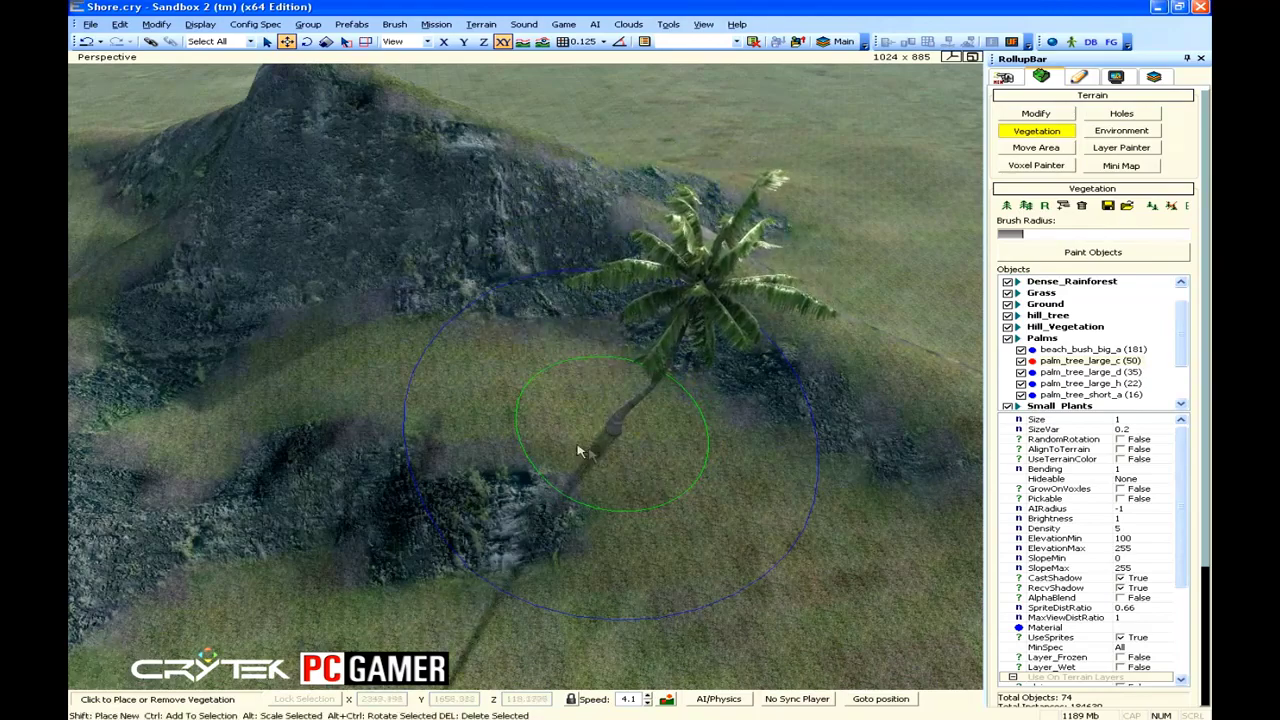
click(518, 420)
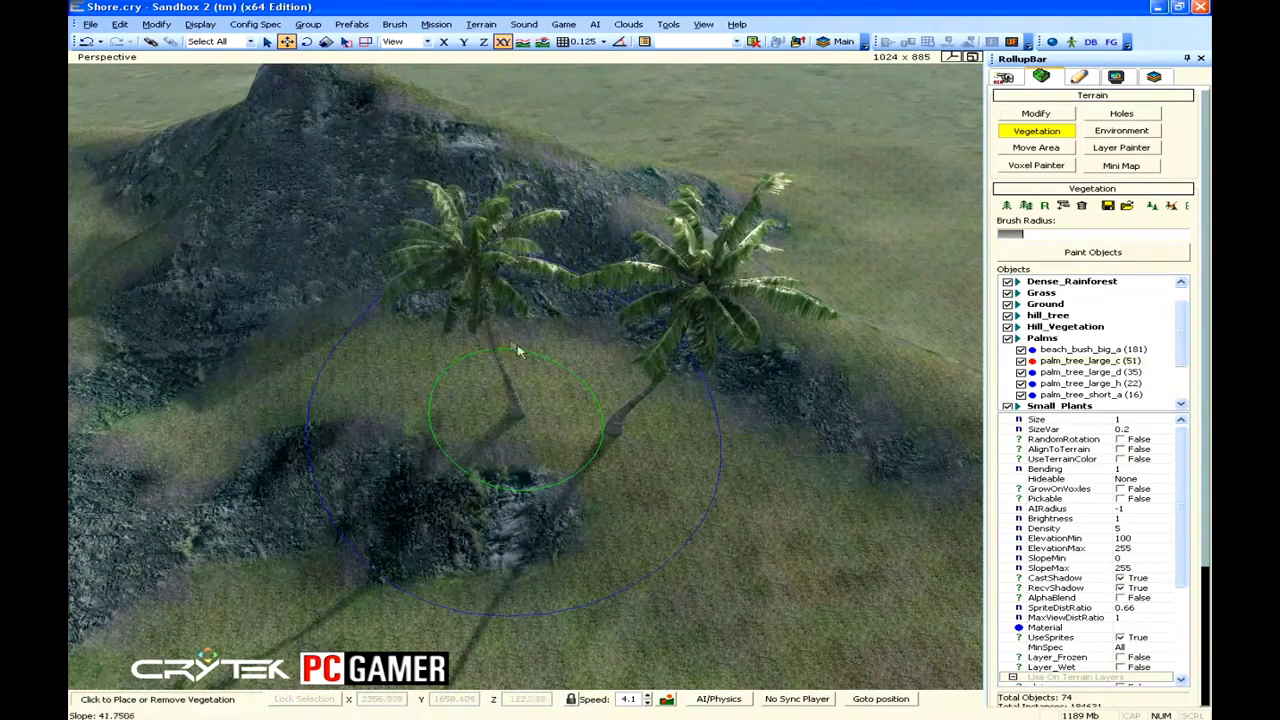
click(571, 396)
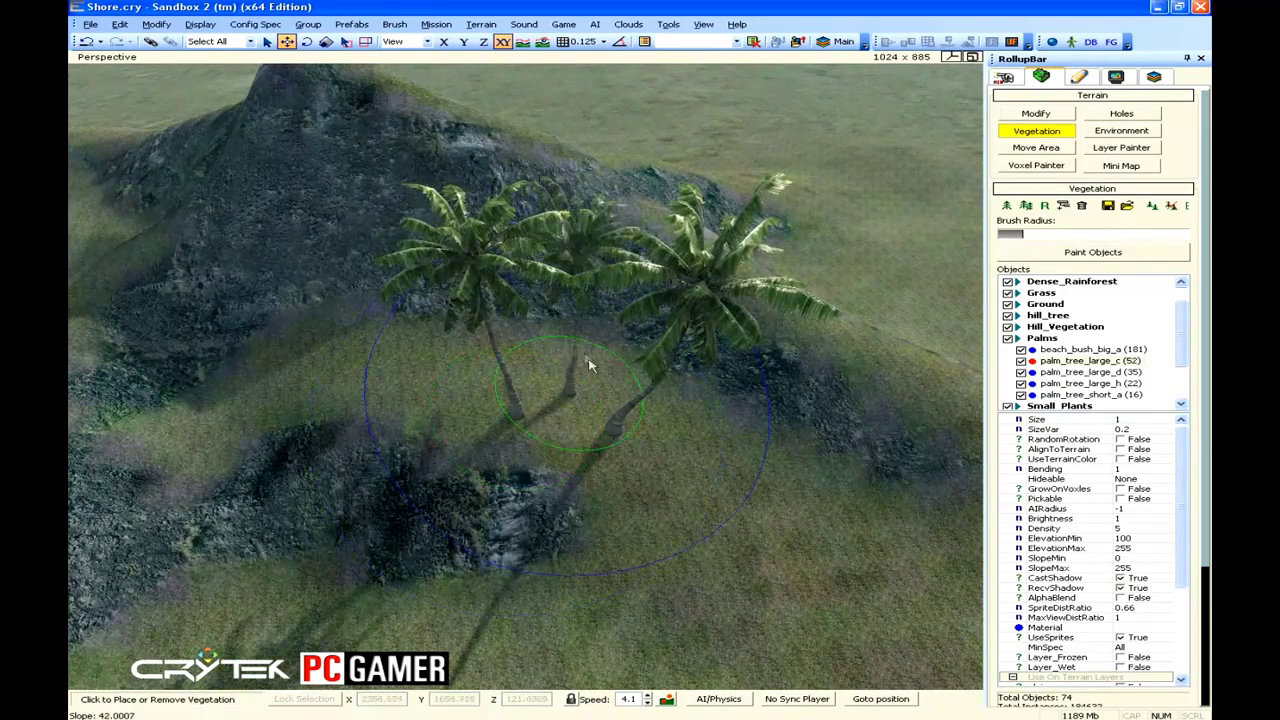
- Scatter bigpatch_medium instances from the Grass vegetation group around the palms and across the surrounding ledge
double_click(1039, 293)
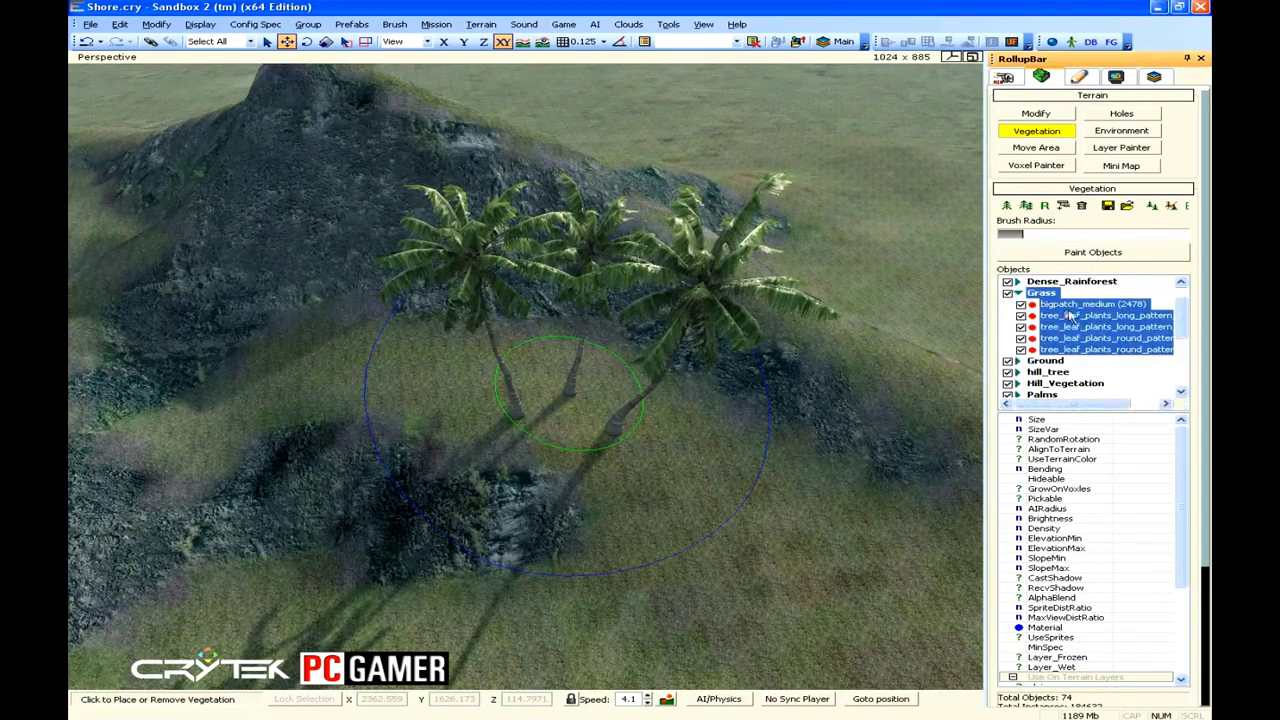
click(1068, 315)
right_drag(540, 380, 553, 436)
key(w)
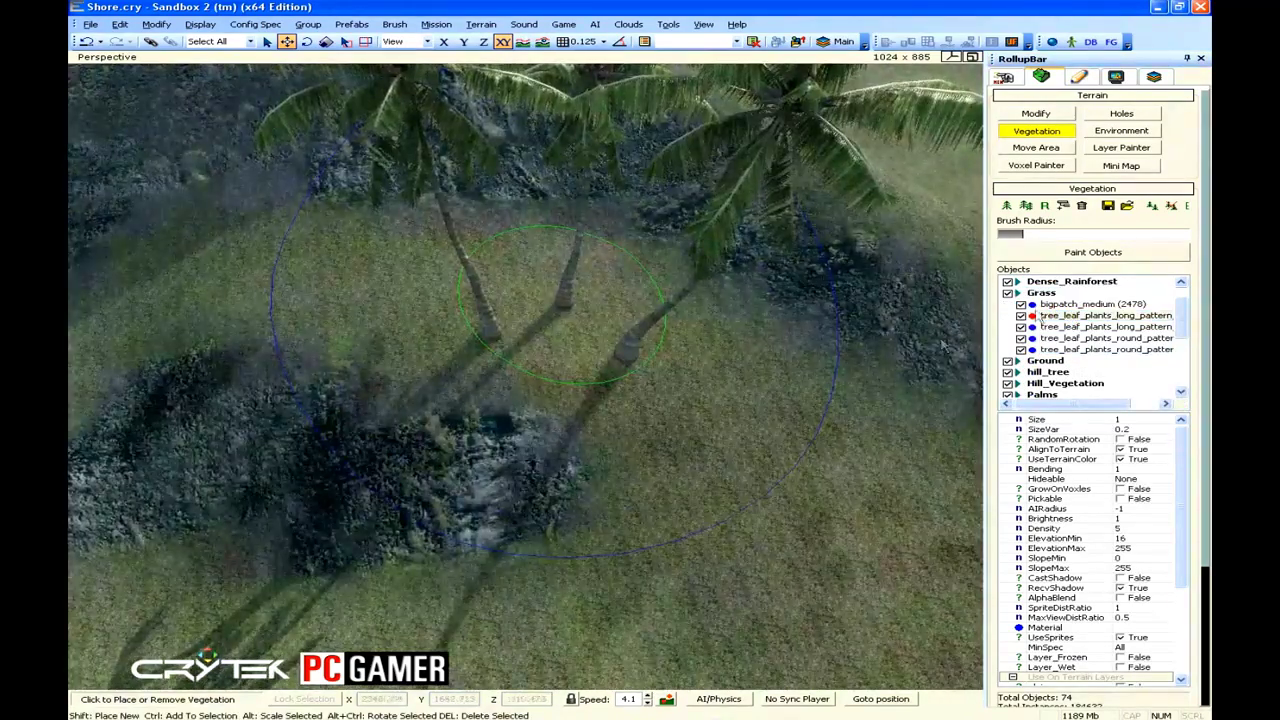
click(1062, 304)
shift+click(351, 314)
shift+click(514, 309)
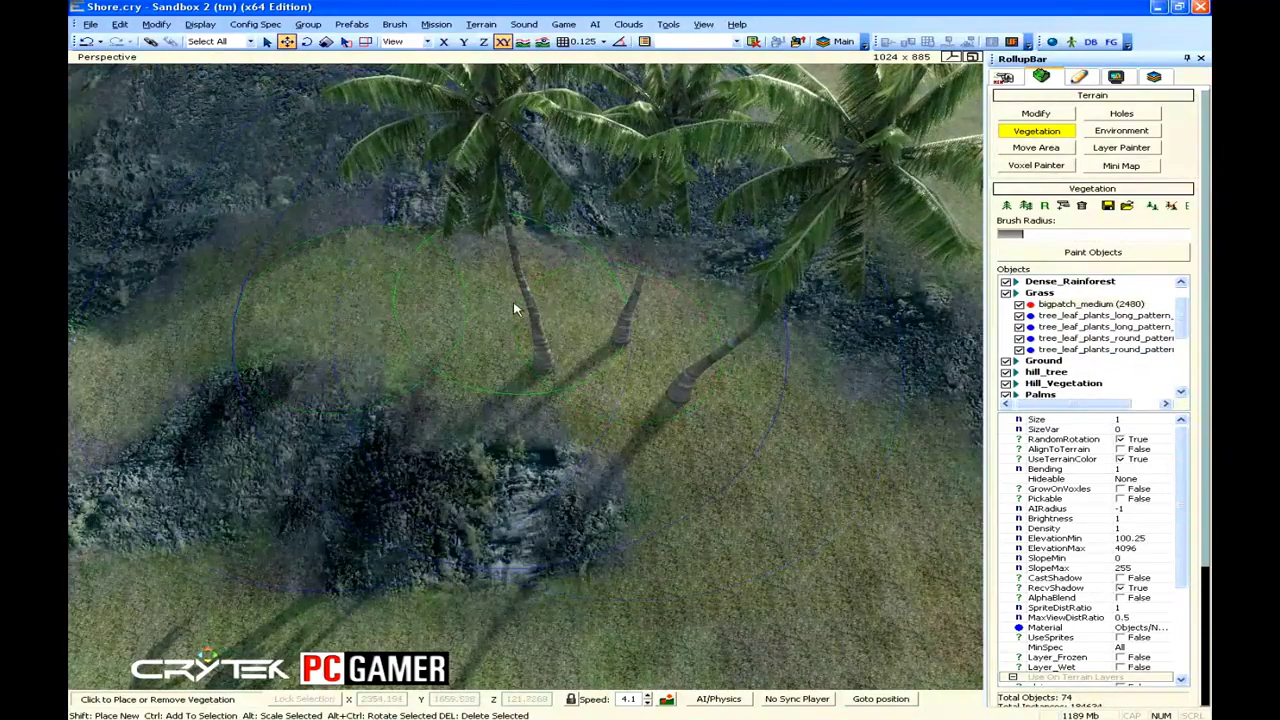
shift+click(694, 366)
shift+click(871, 490)
shift+click(709, 594)
shift+click(668, 460)
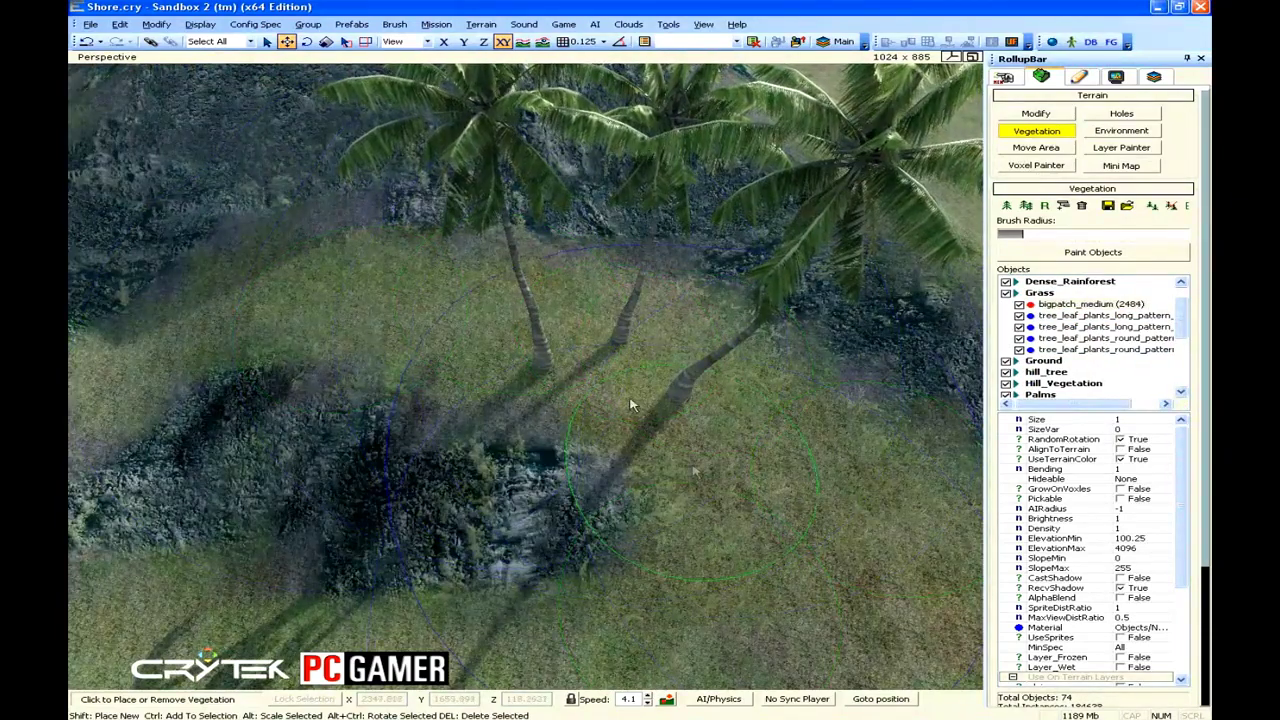
shift+click(566, 383)
shift+click(260, 350)
click(202, 370)
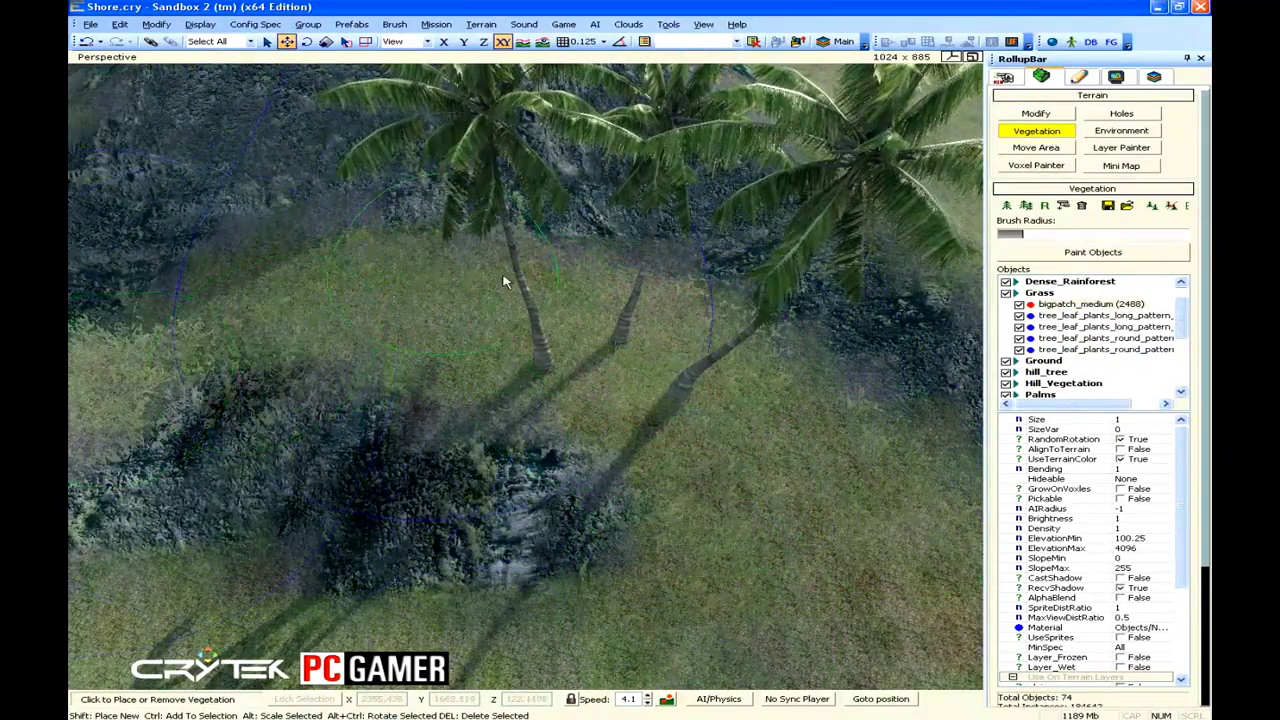
key(s)
key(d)
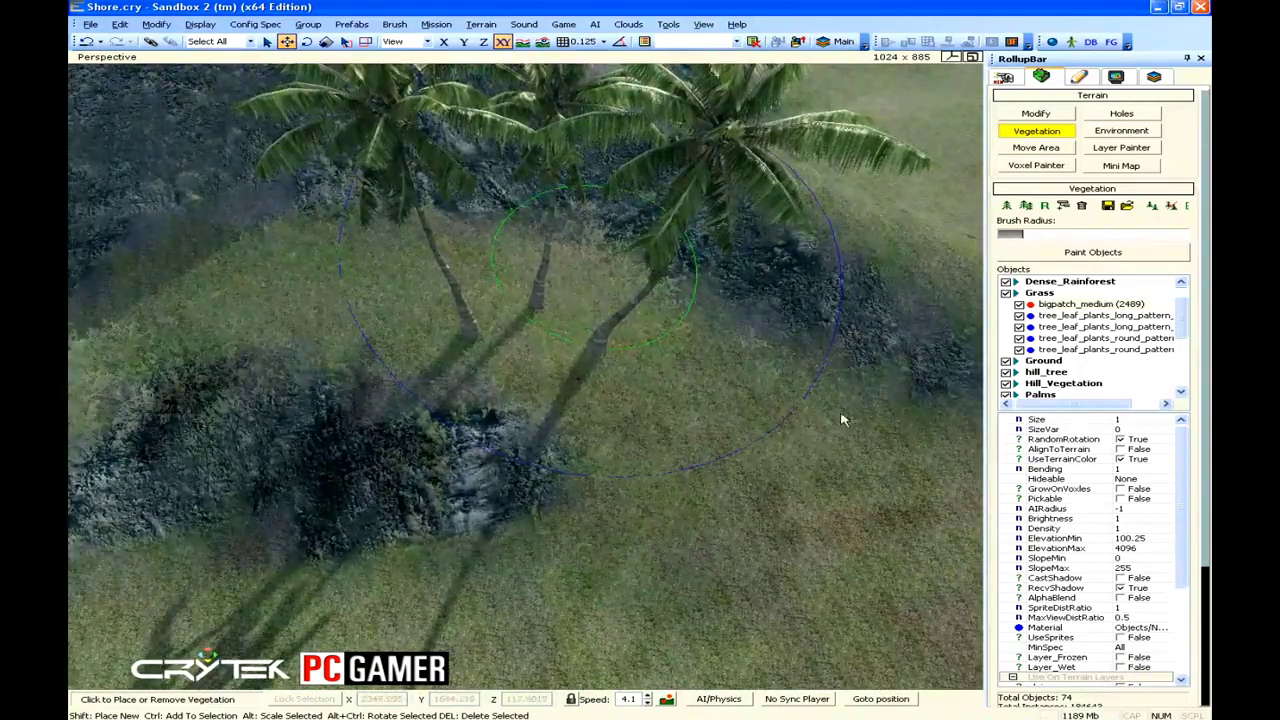
- Place five cliff_bush_green_mini bushes from the Small_Plants vegetation group on the grassy ledge around the three palms
drag(1180, 325, 1197, 363)
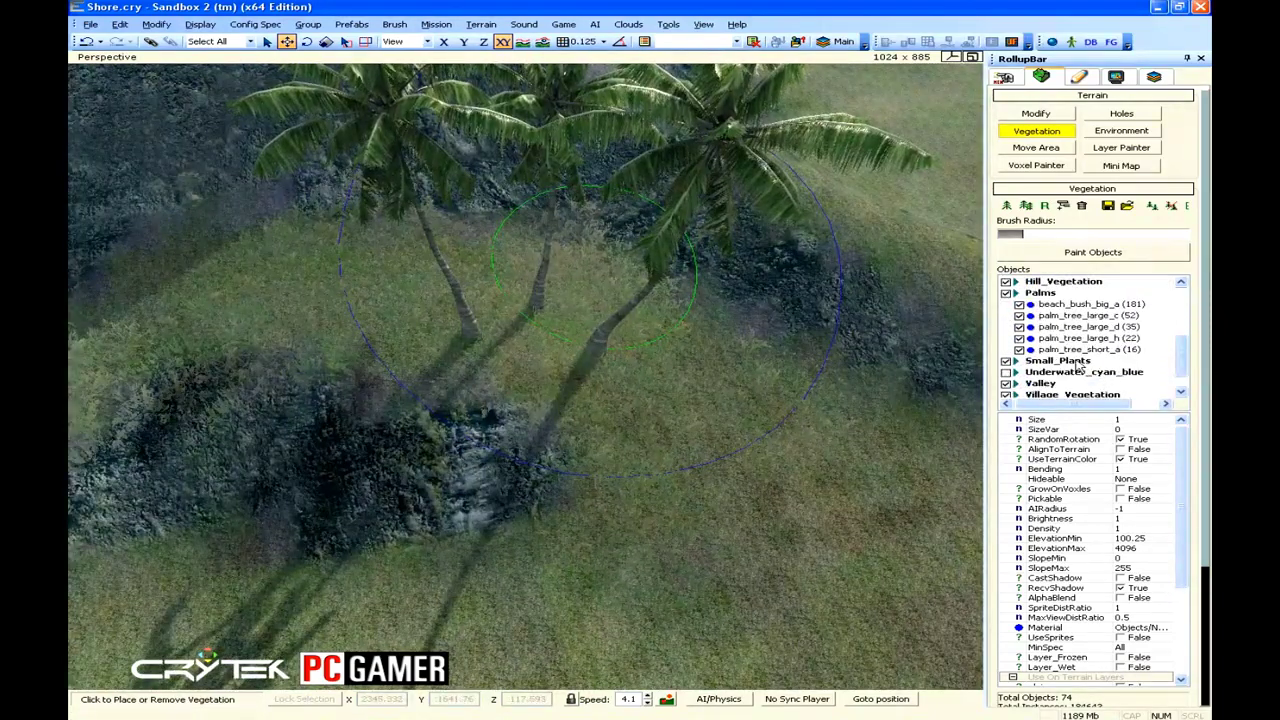
double_click(1065, 361)
click(1081, 362)
right_drag(671, 414, 700, 425)
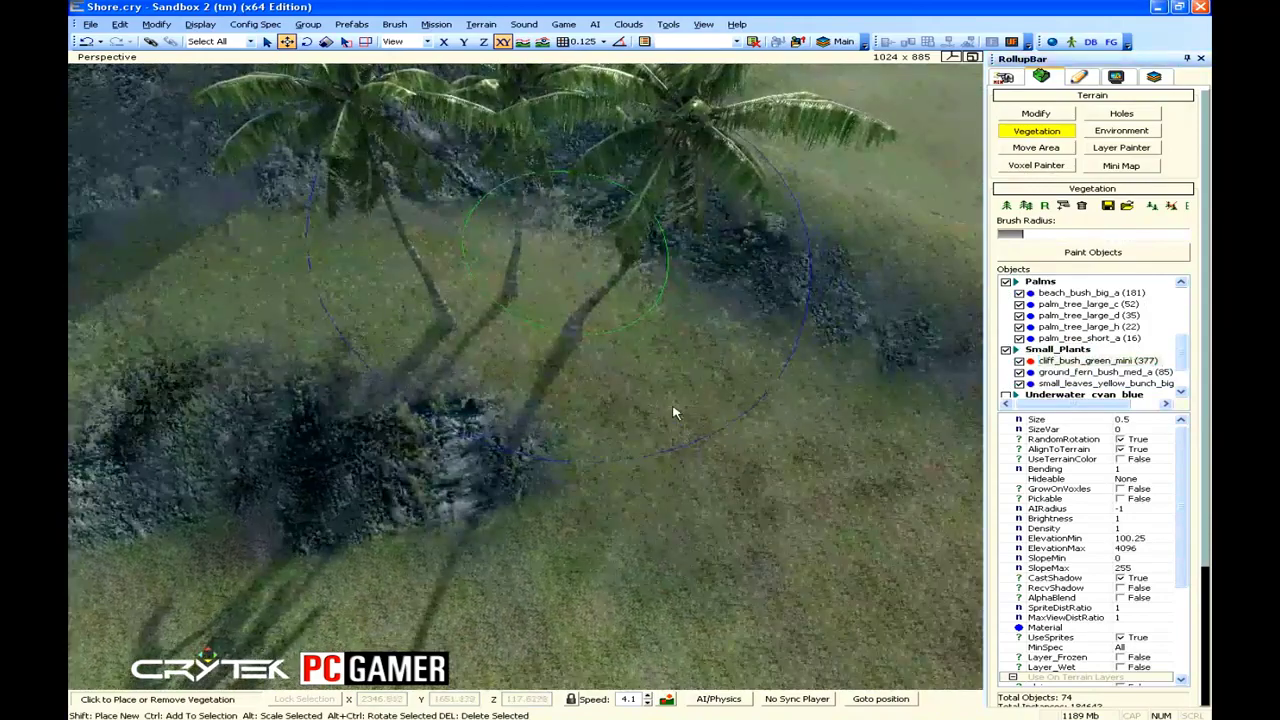
shift+click(686, 391)
shift+click(398, 374)
click(395, 375)
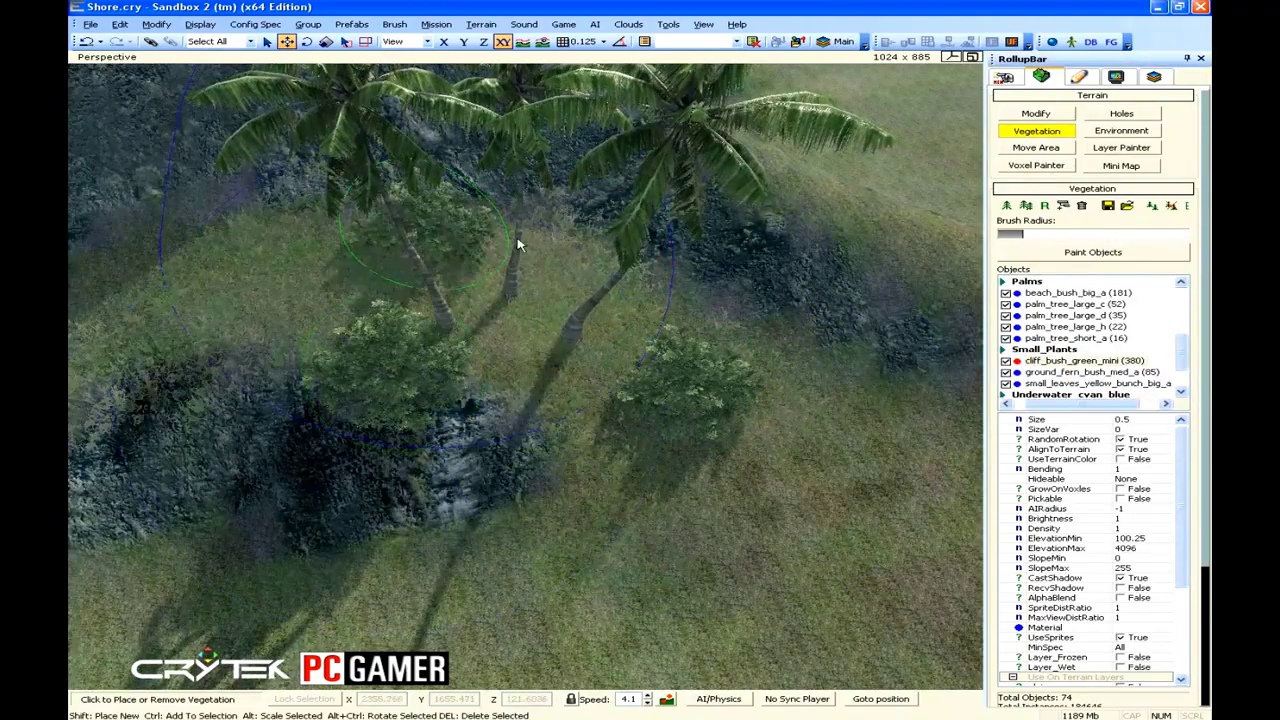
click(602, 261)
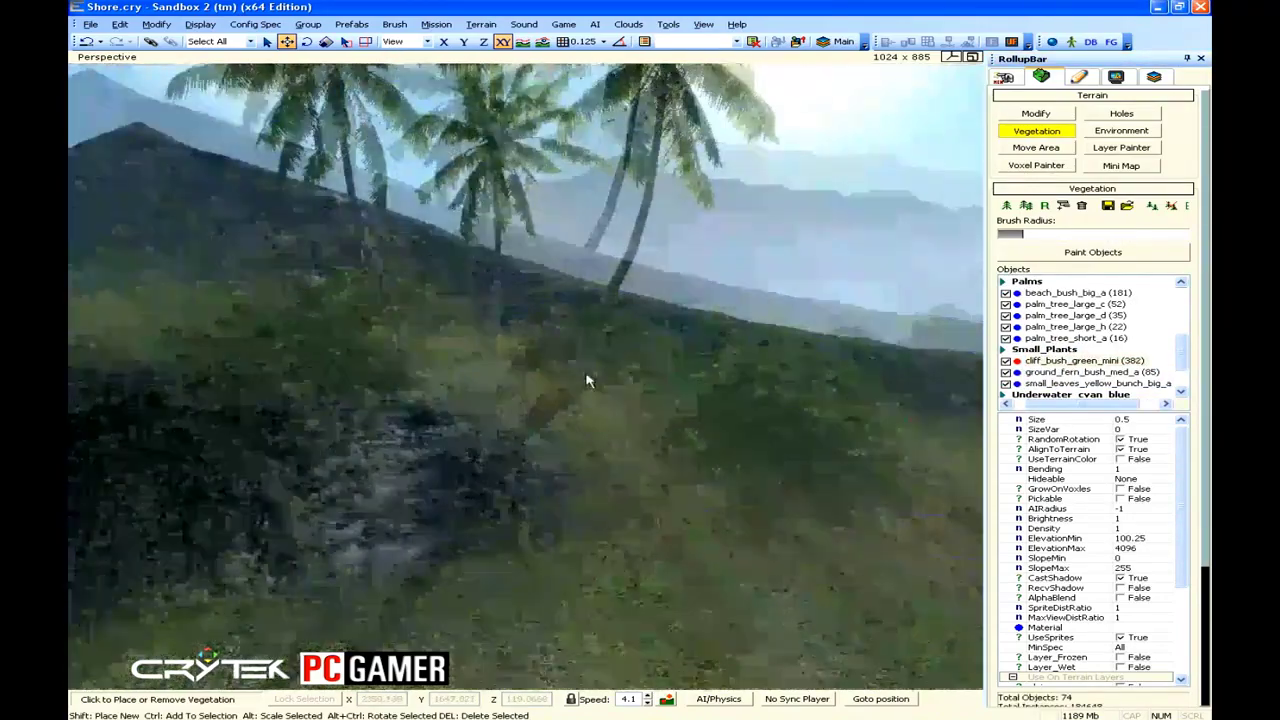
key(w)
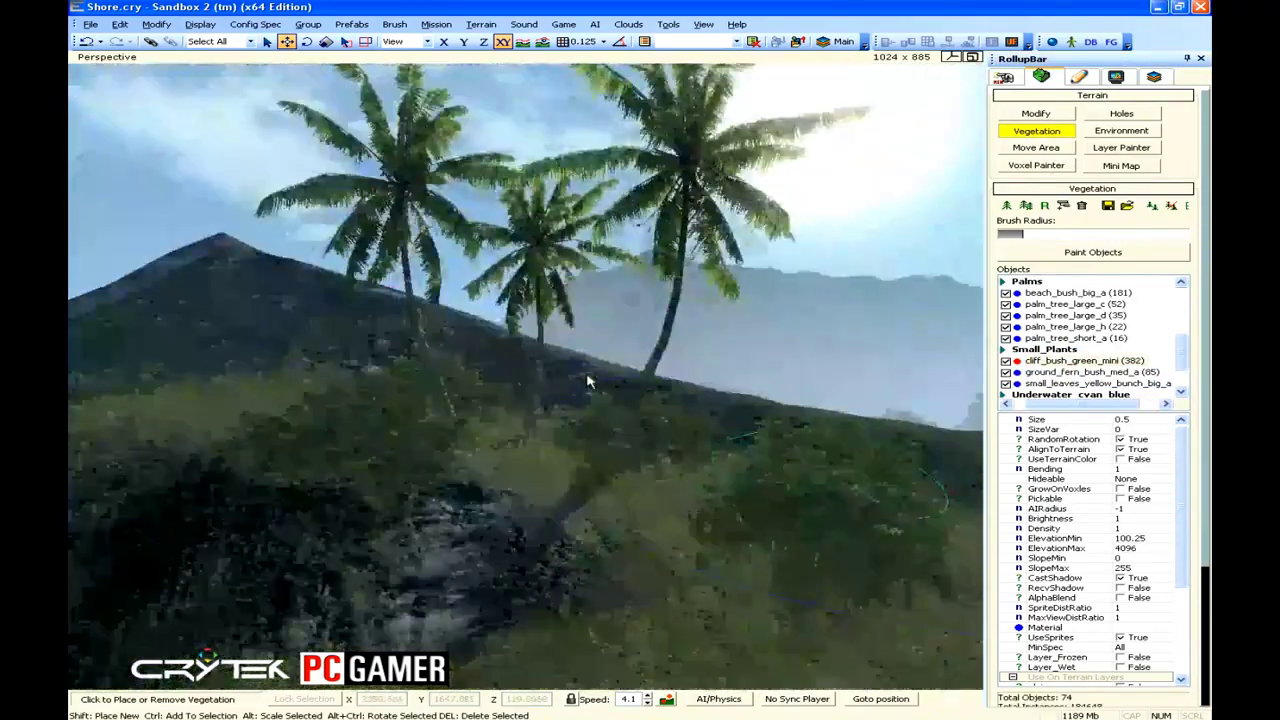
right_drag(588, 381, 583, 376)
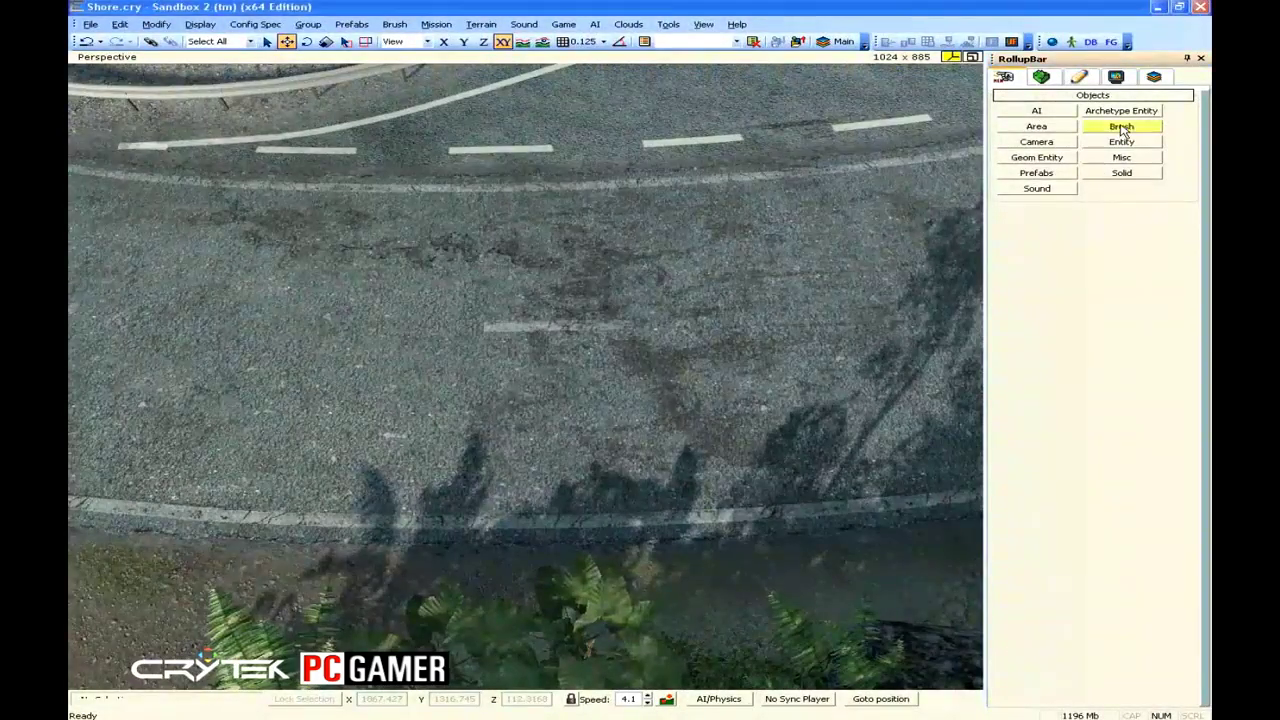
- Place a riverrock_big_d brush on the road and scale it uniformly to about 1.49
click(1122, 128)
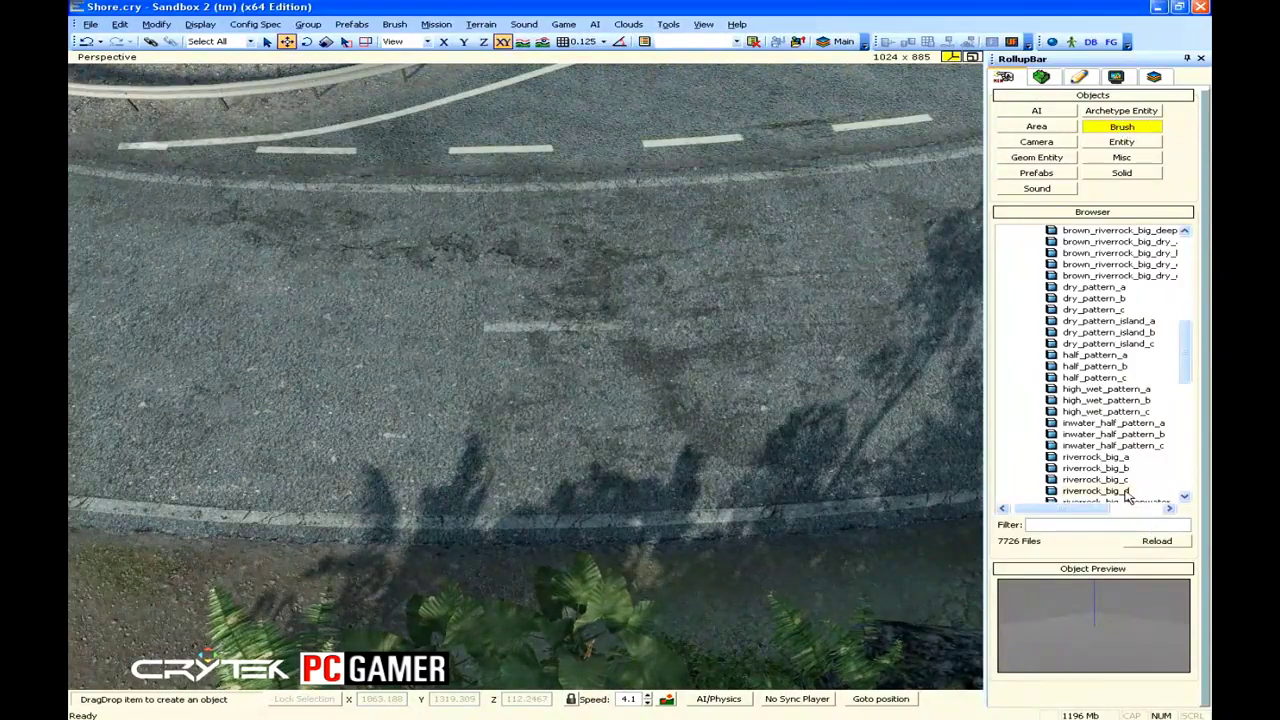
drag(632, 370, 628, 368)
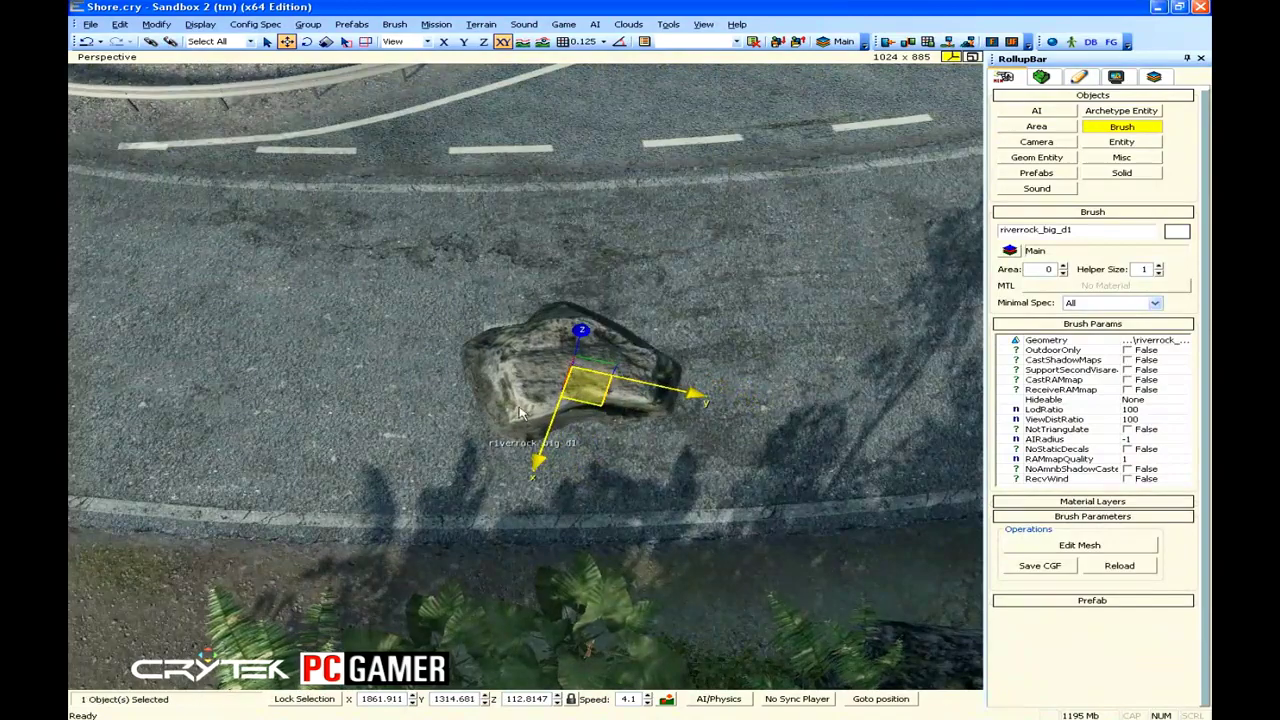
click(326, 42)
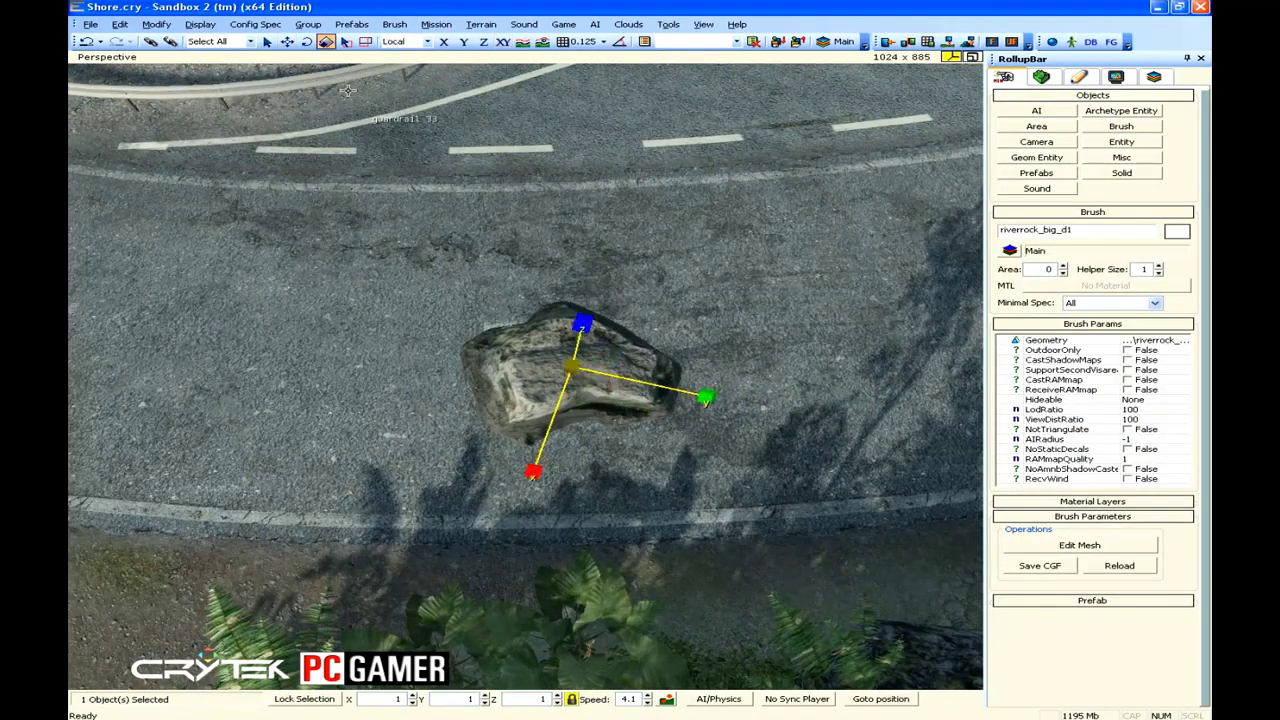
drag(571, 366, 492, 343)
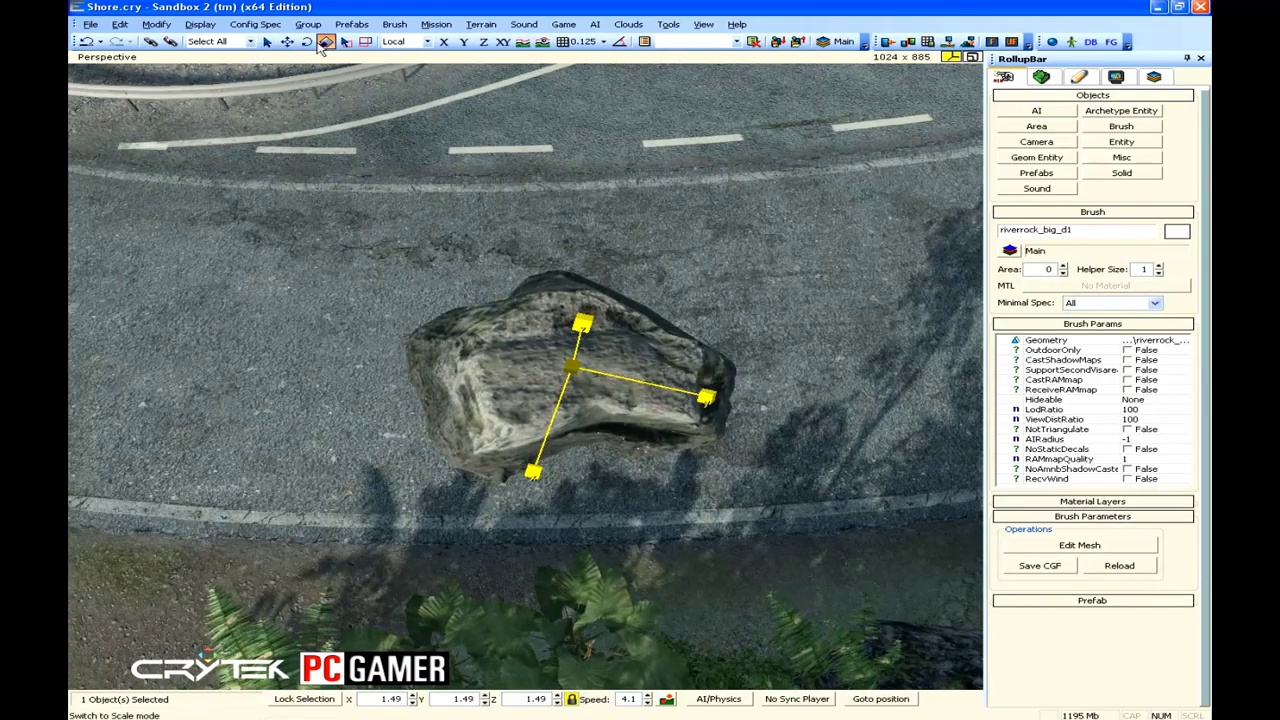
- Rotate the rock about 157 degrees around its Z axis and shift it slightly across the road
drag(586, 346, 457, 391)
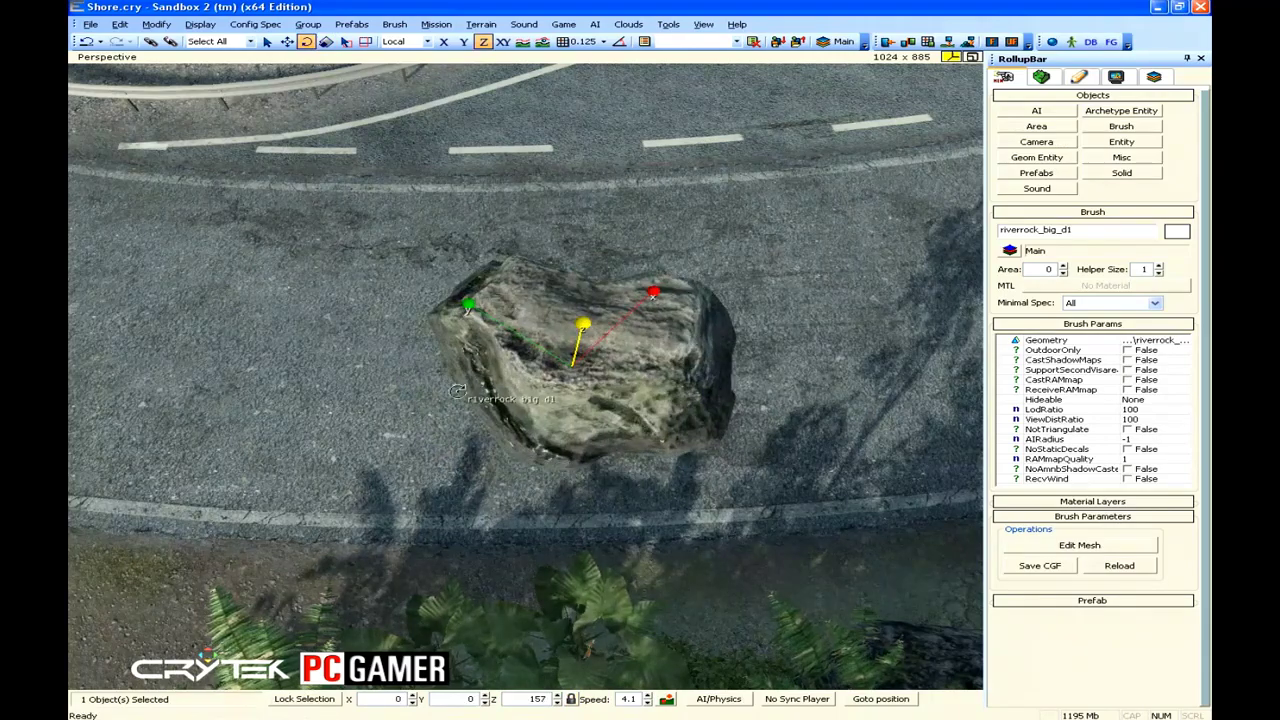
click(287, 41)
drag(600, 403, 662, 447)
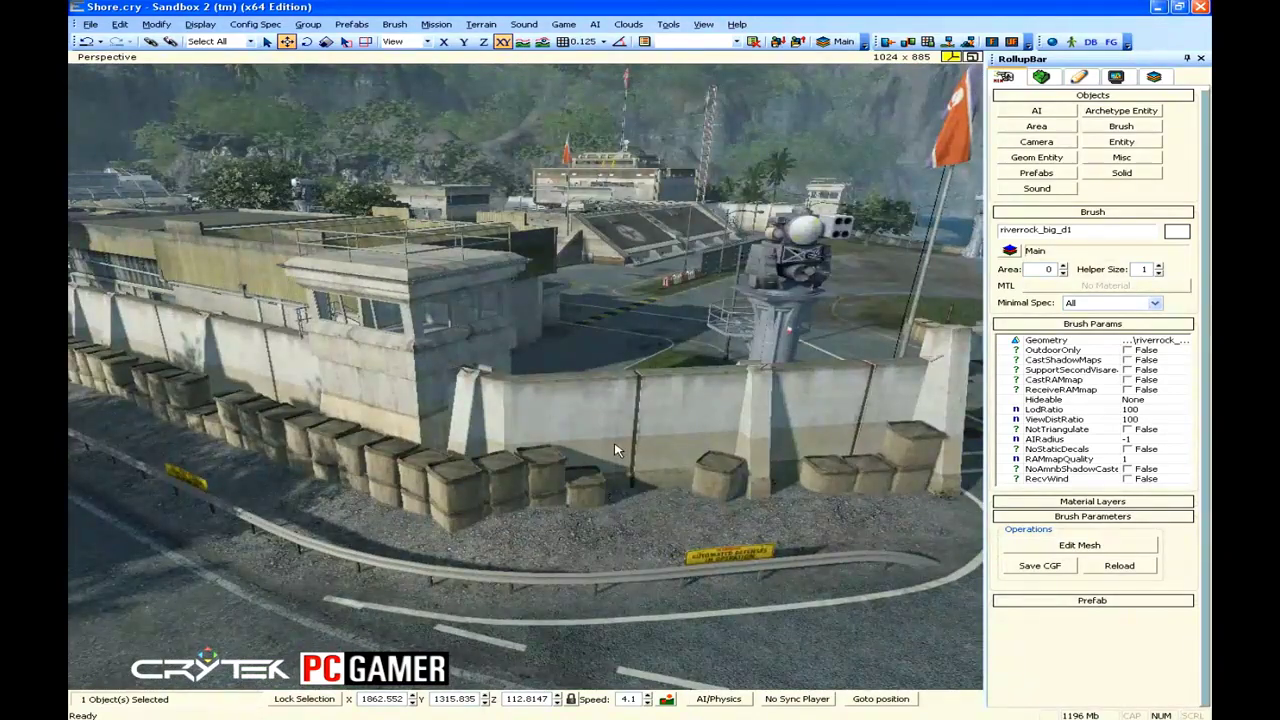
- Adjust the vertical positions of the concrete wall section, the warehouse behind it and the sandbag structure in front of the wall
click(613, 444)
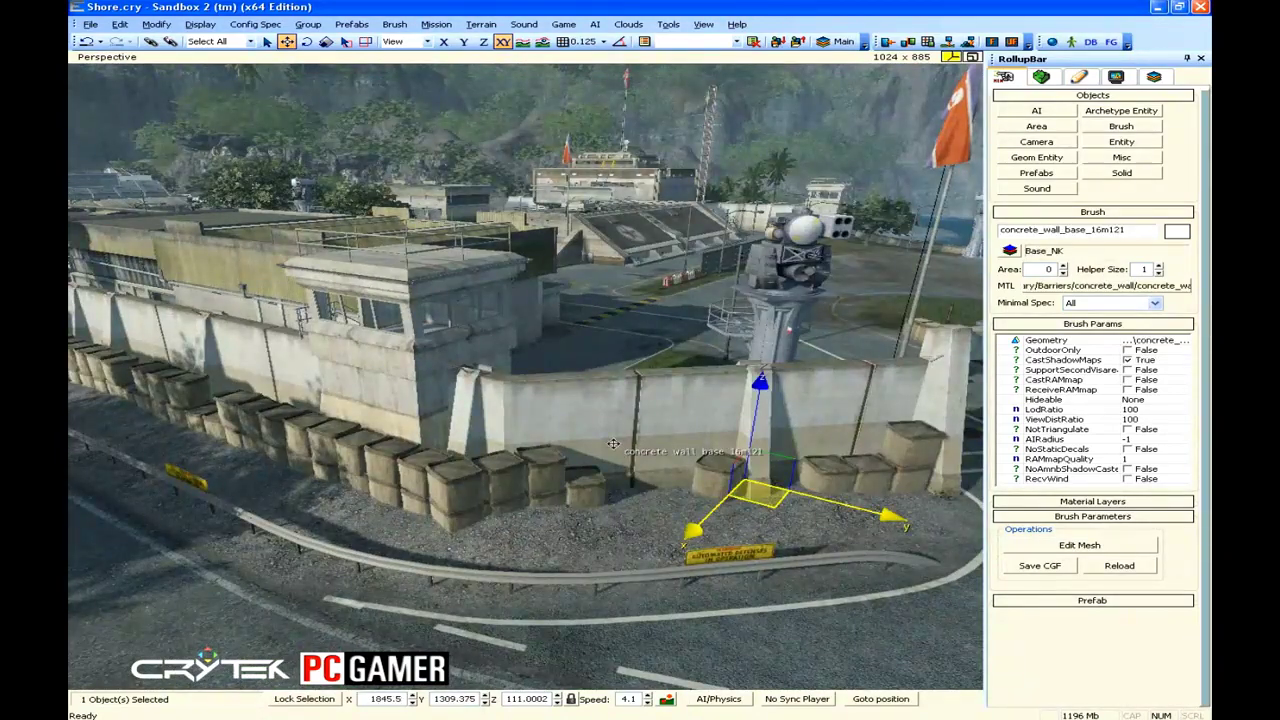
mouse_move(760, 409)
mouse_down()
mouse_move(758, 320)
mouse_move(755, 422)
mouse_up()
click(222, 277)
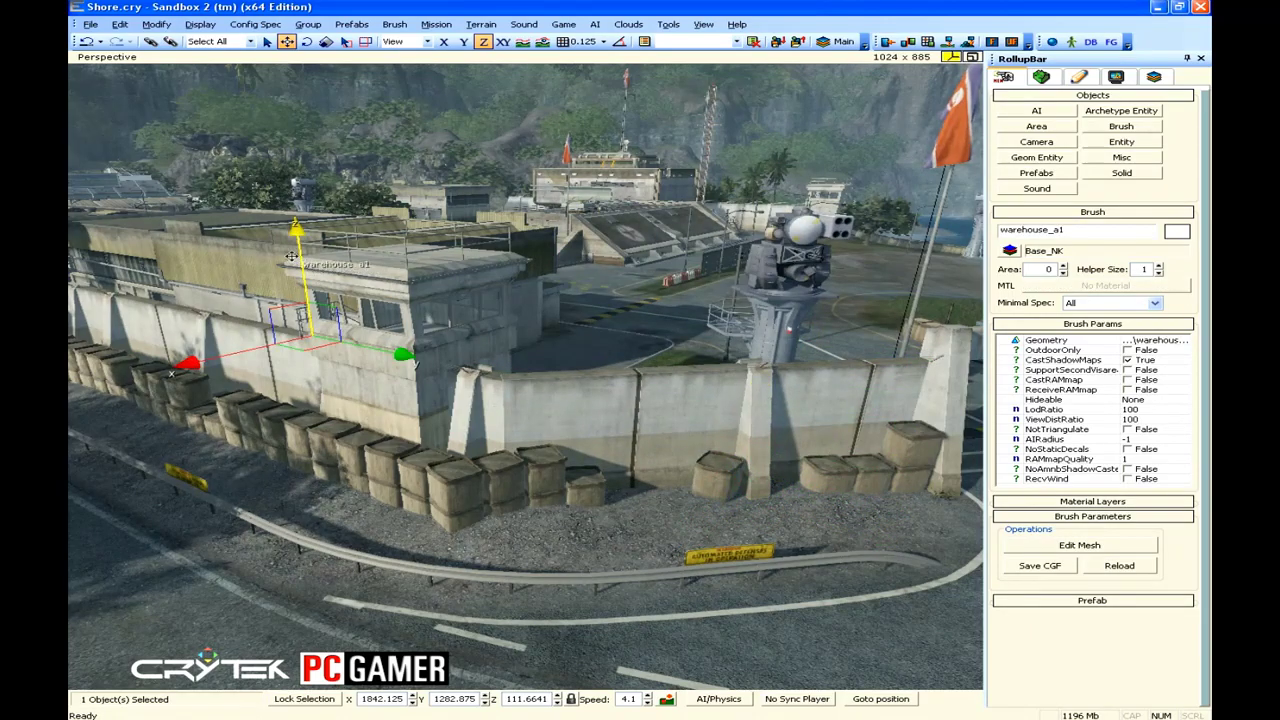
drag(293, 250, 268, 261)
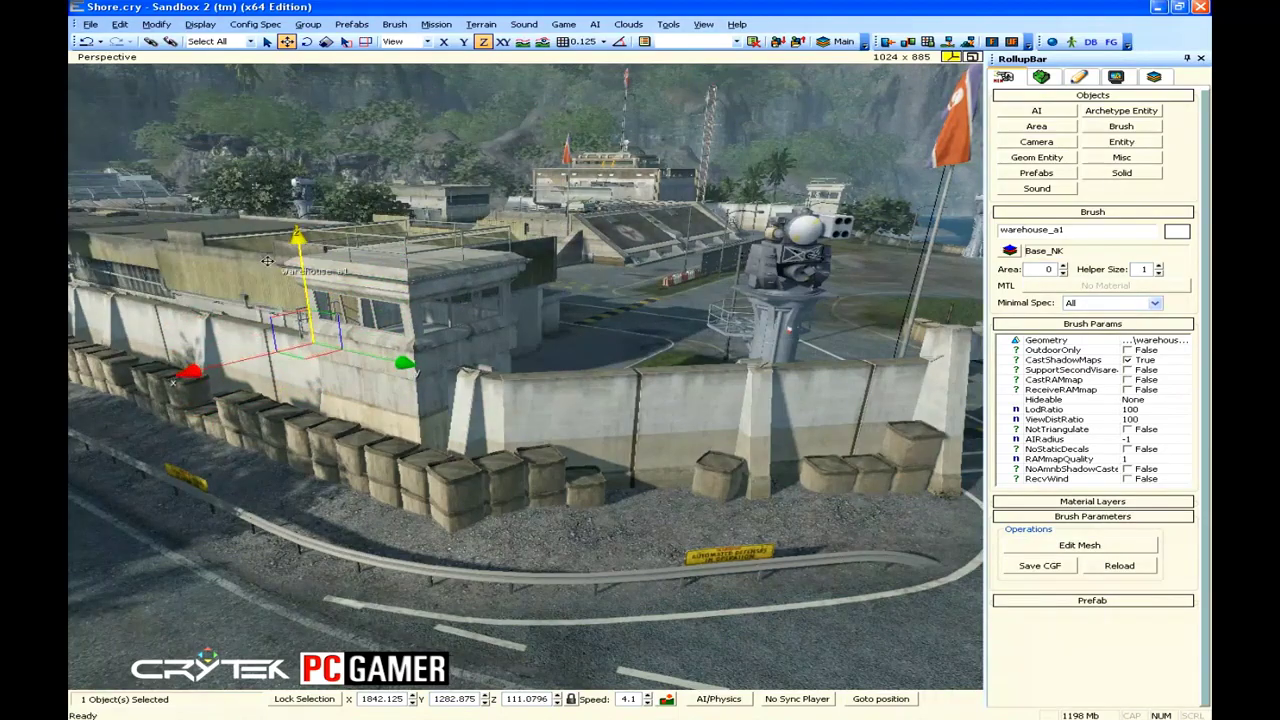
click(735, 481)
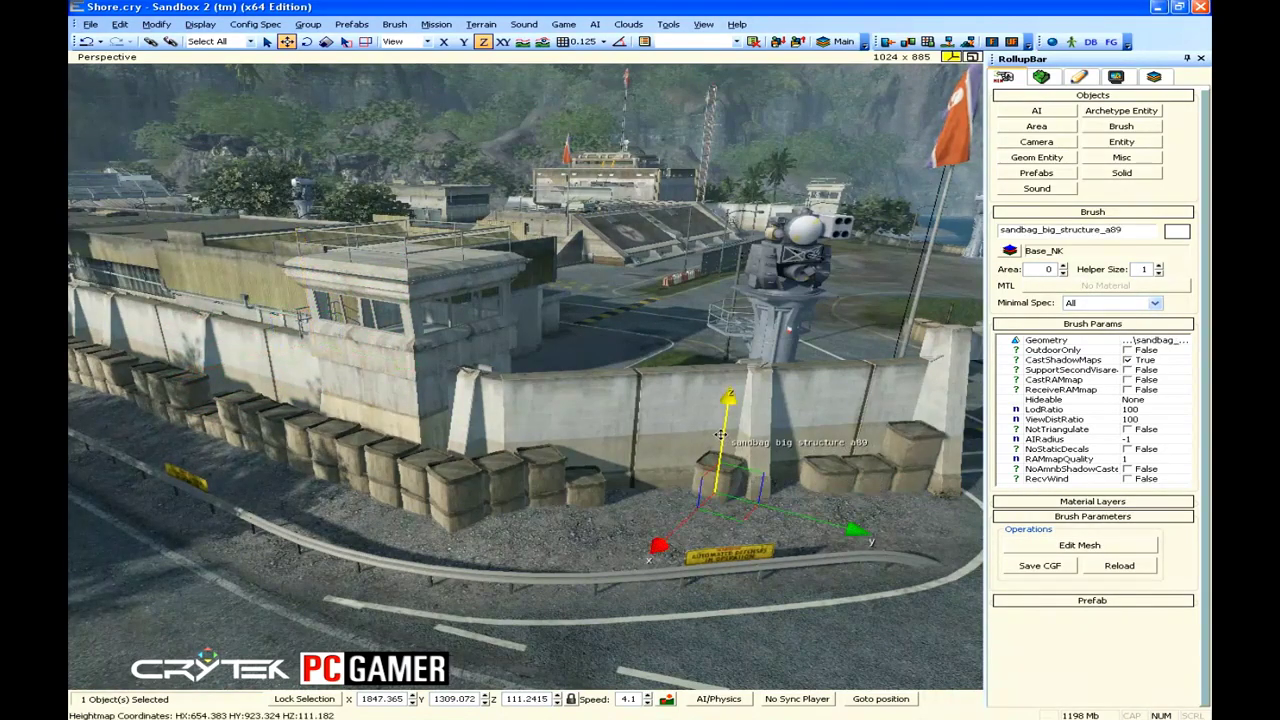
drag(735, 481, 715, 450)
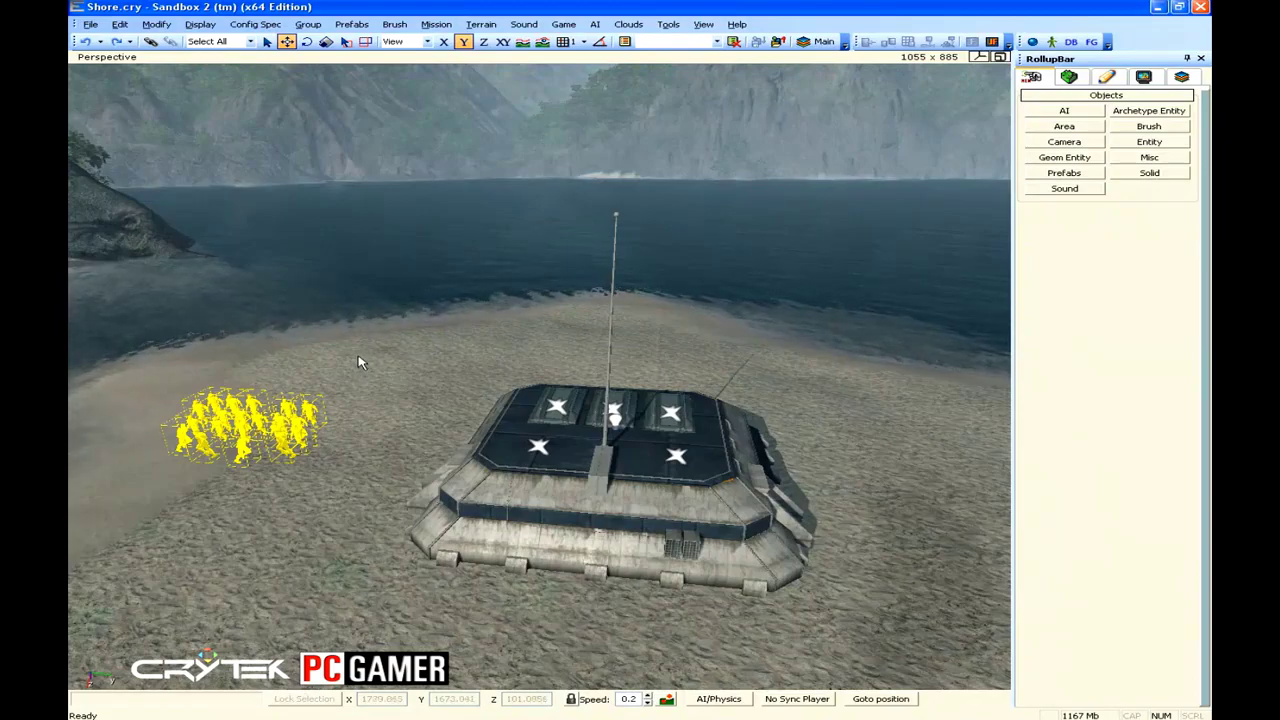
- Select the group of spawn points on the beach and move them along the Y axis into the bunker
key(space)
drag(153, 484, 153, 484)
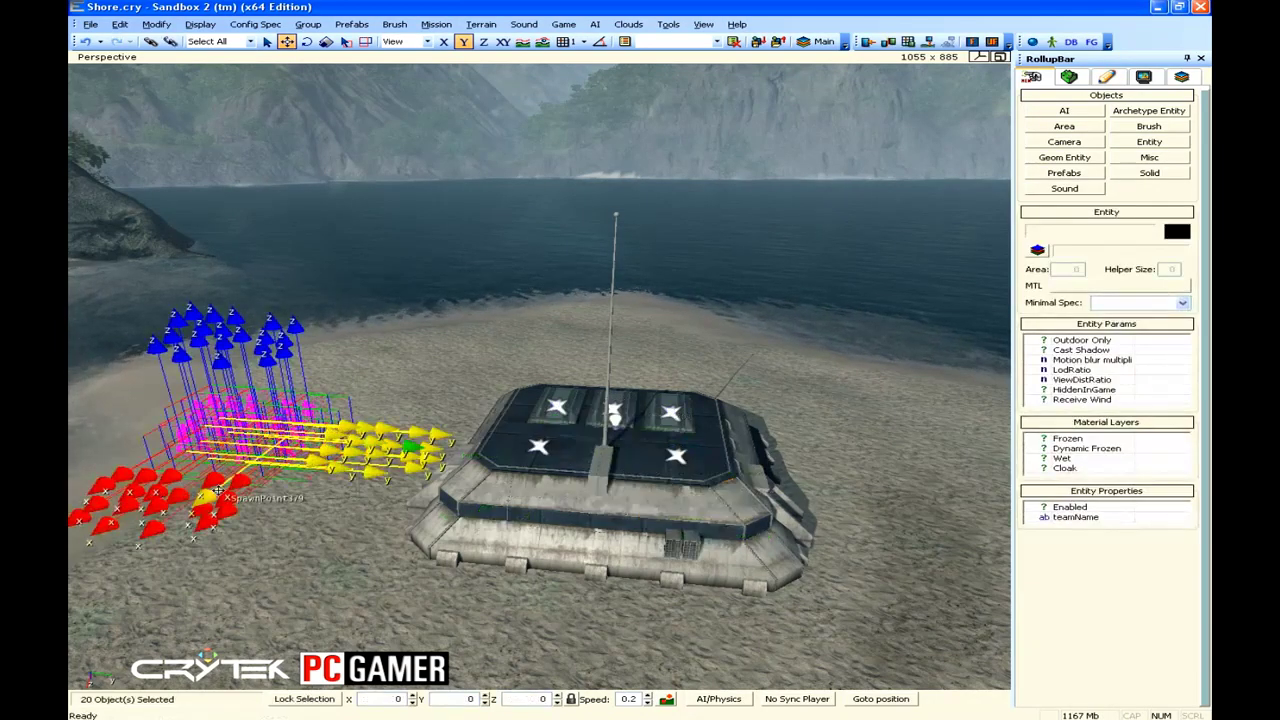
drag(367, 470, 777, 511)
click(914, 443)
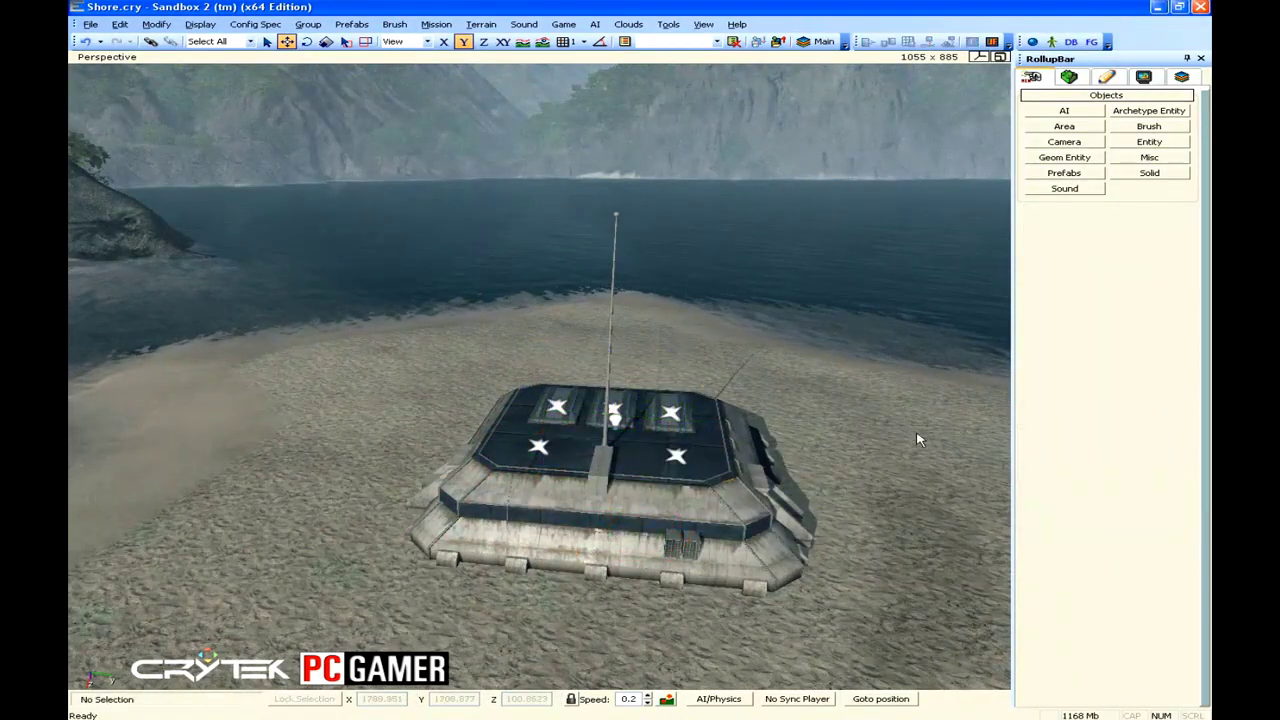
- Select the bunker together with all its spawn points and open the Neutral group of the buildings_MP prefab library
mouse_move(917, 352)
mouse_down()
mouse_move(700, 560)
mouse_move(366, 628)
mouse_up()
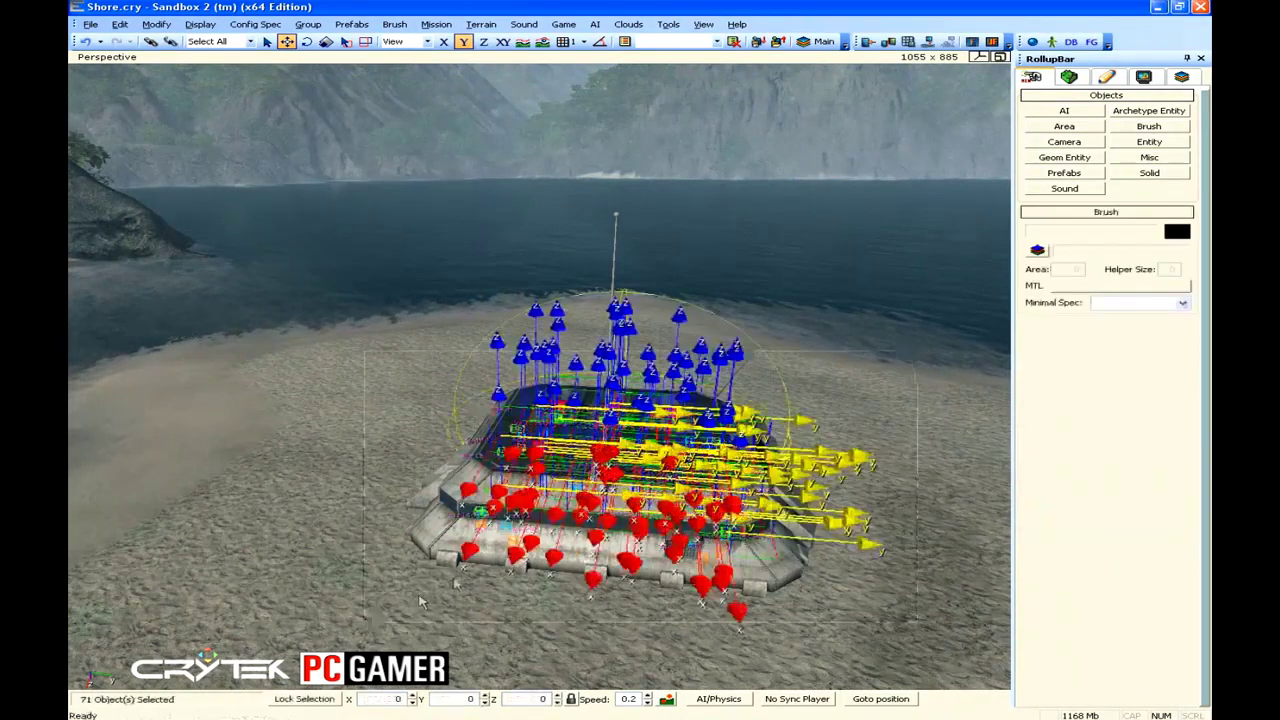
click(1071, 42)
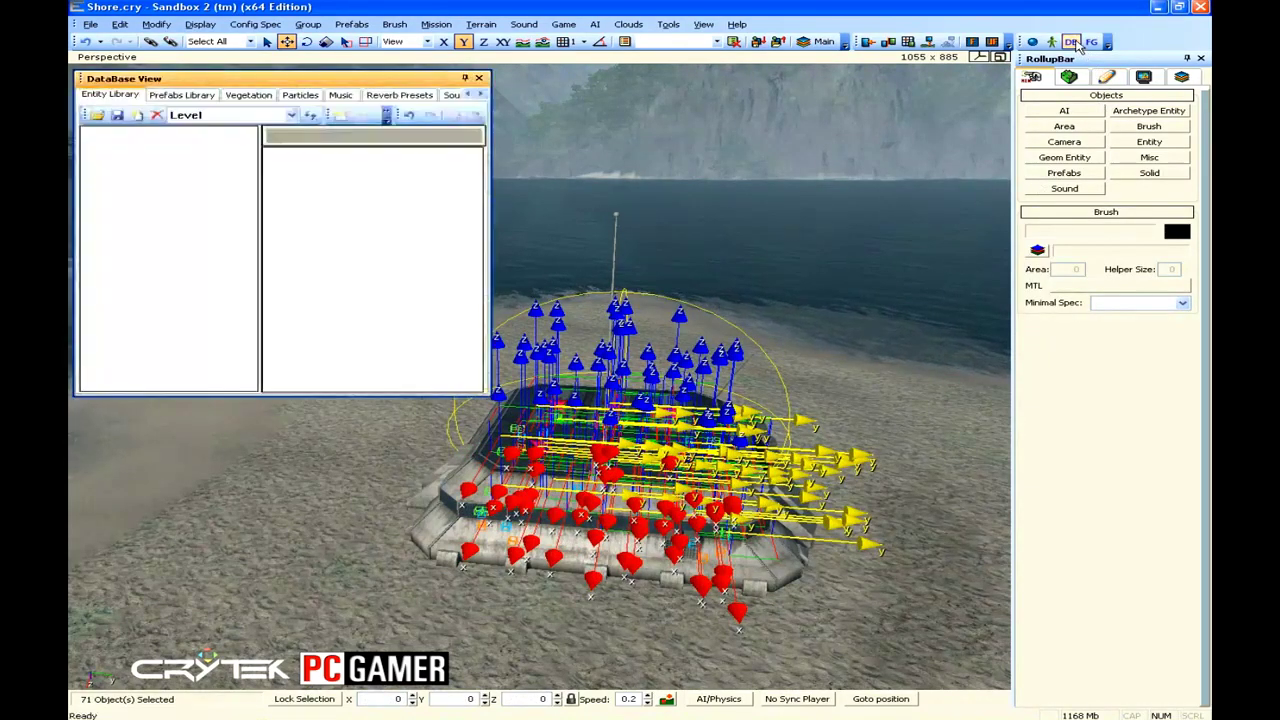
click(199, 97)
click(205, 116)
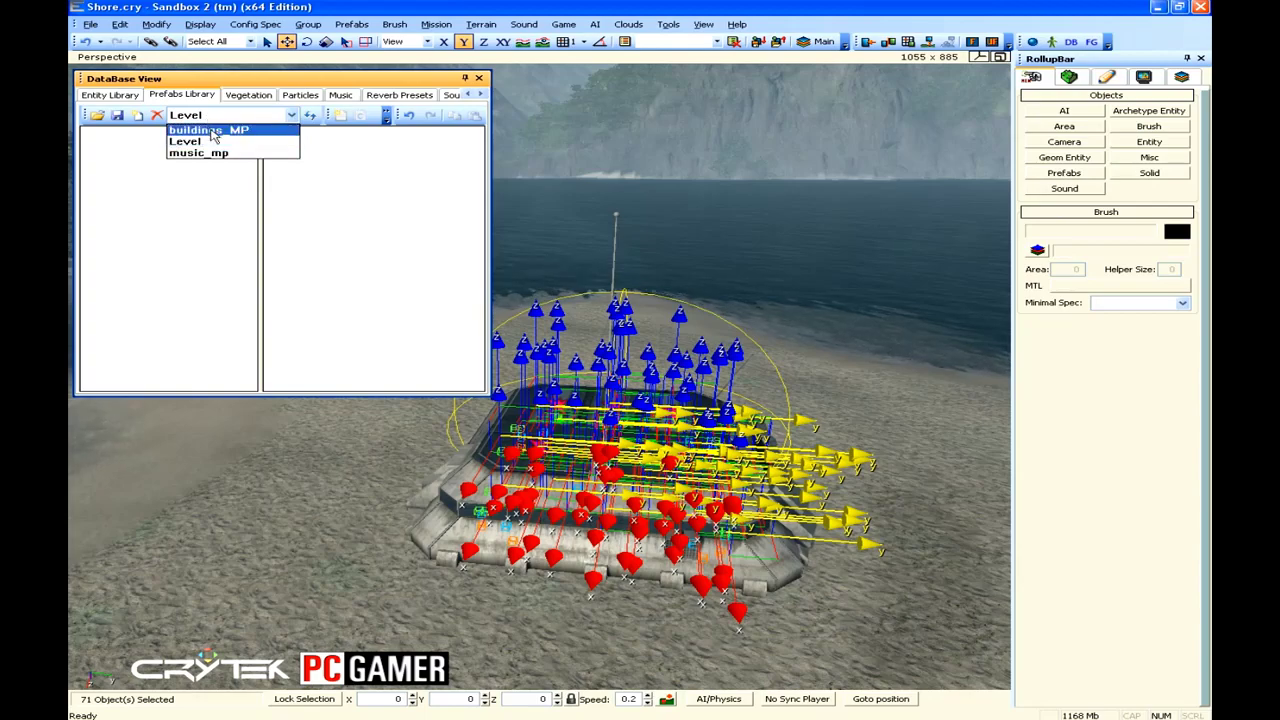
click(190, 129)
click(134, 160)
double_click(132, 162)
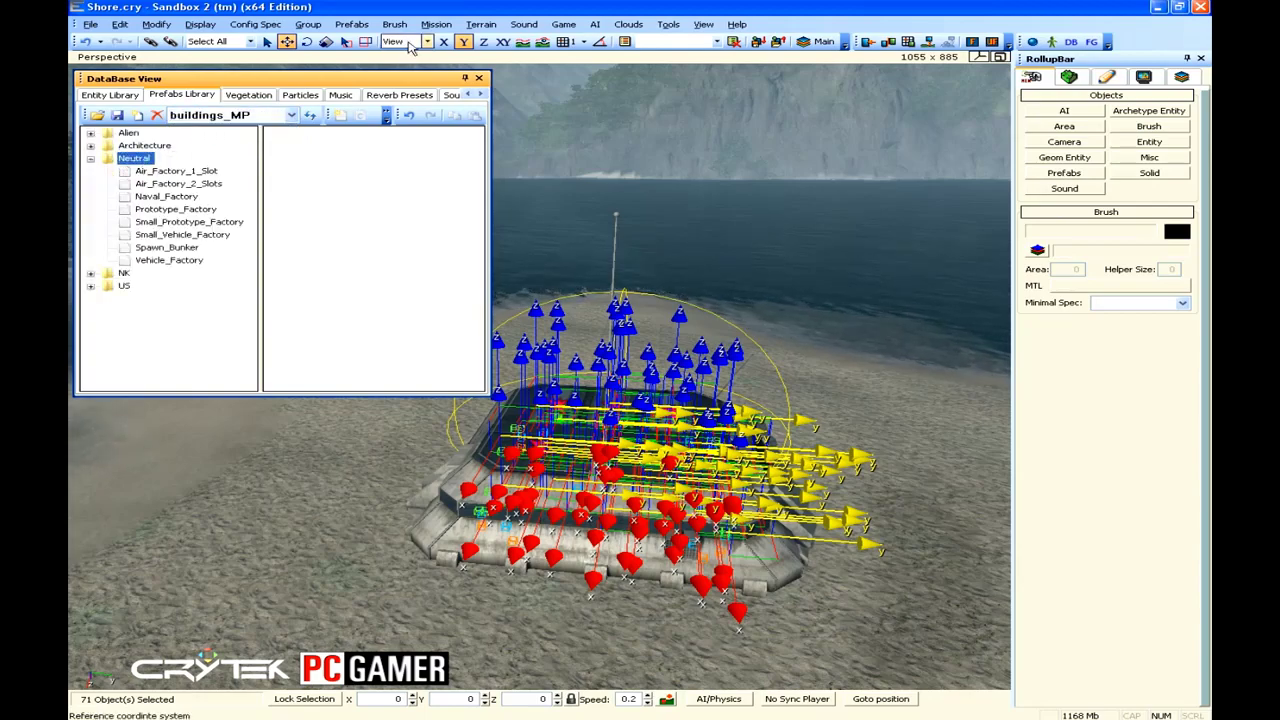
- Make a prefab named Spawnbunker_new in the Neutral group from the selected bunker objects, and close the database window
click(352, 24)
click(390, 37)
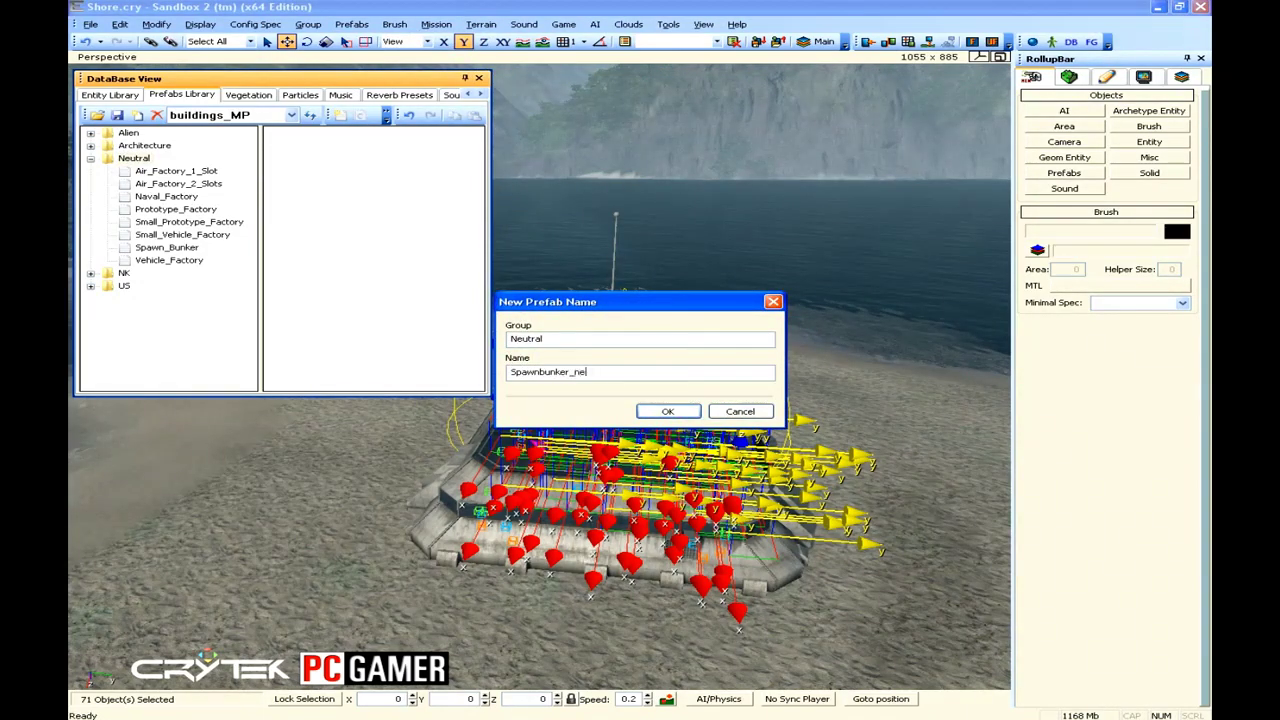
click(670, 411)
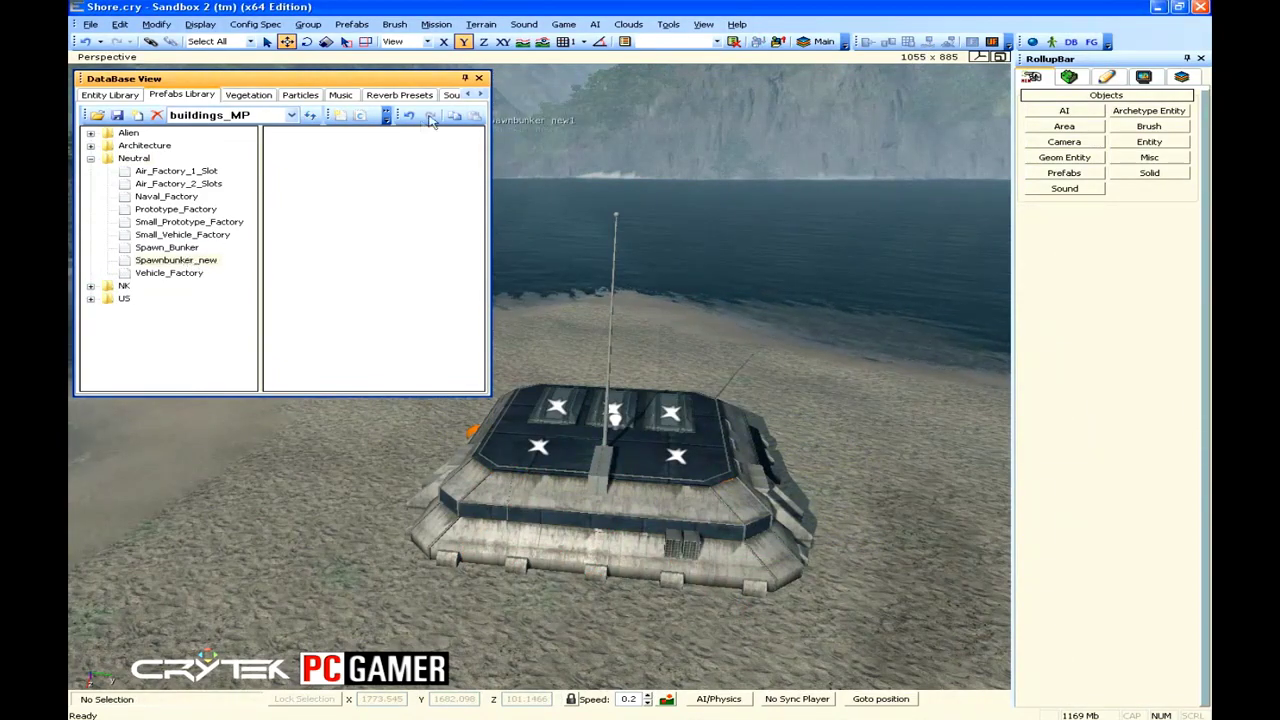
click(478, 78)
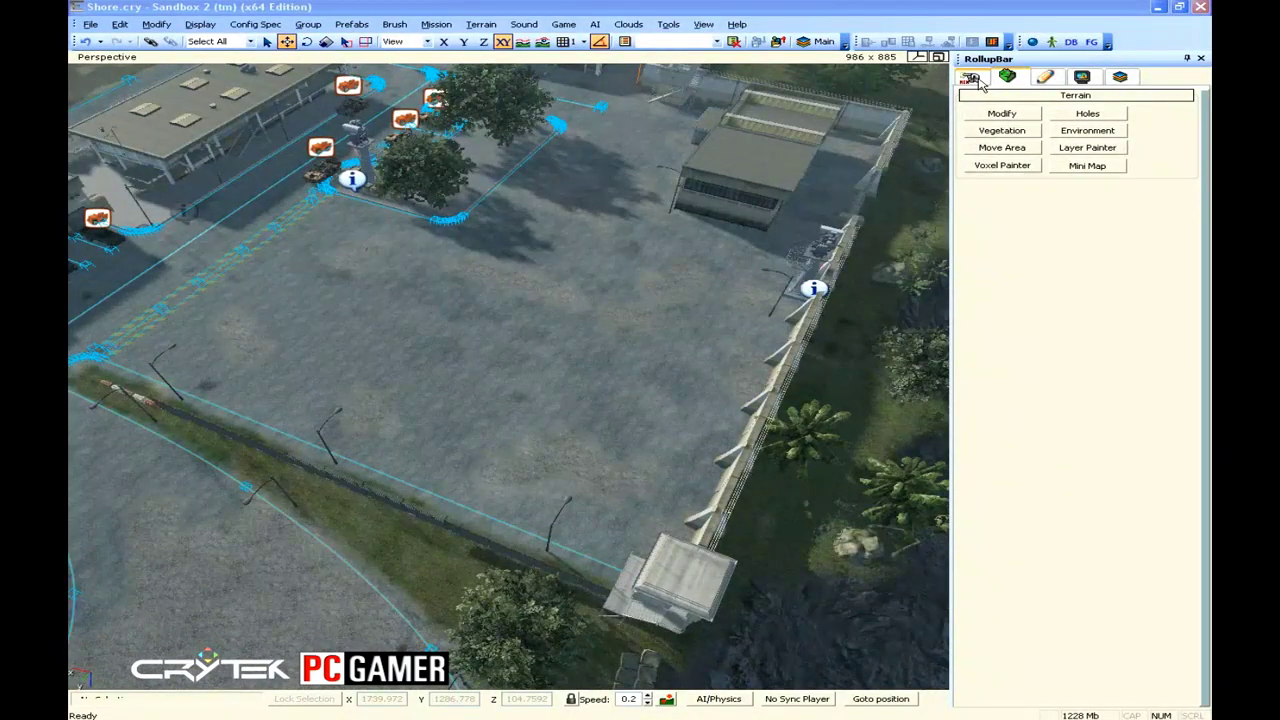
- Place the Headquarter prefab from the NK group of buildings_MP in the empty walled yard
click(978, 82)
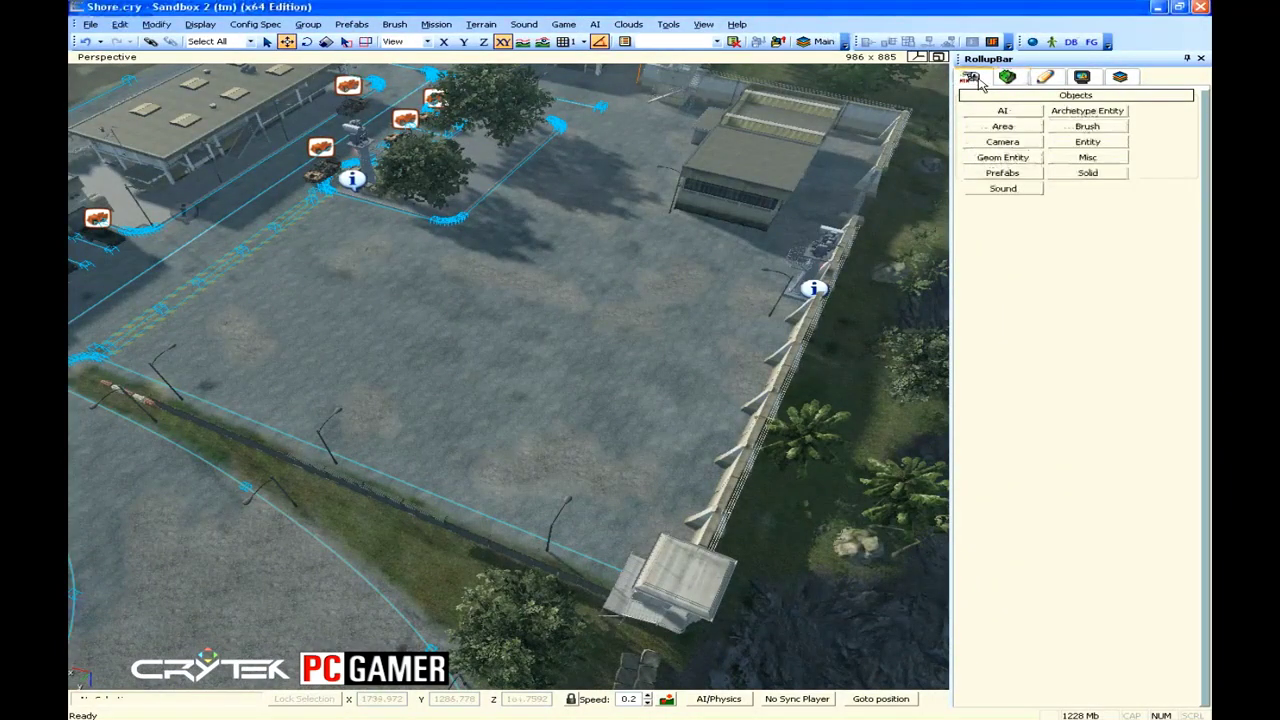
click(996, 175)
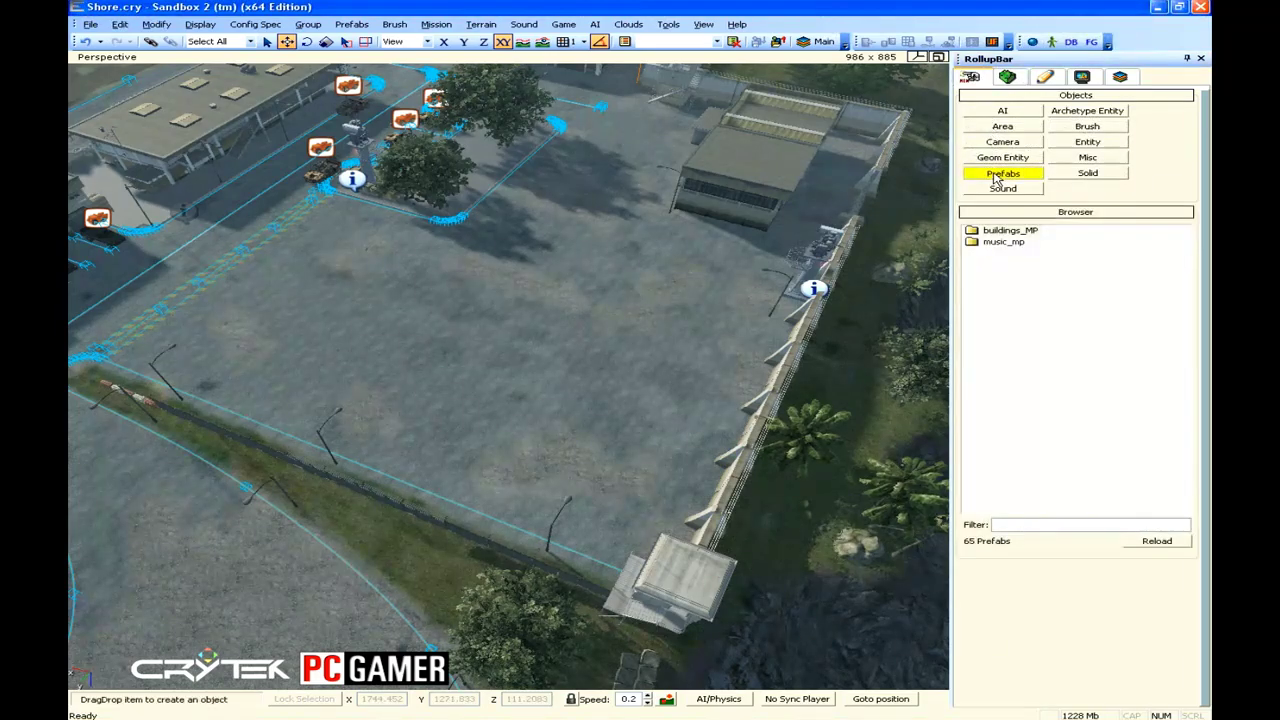
double_click(1000, 232)
double_click(1007, 276)
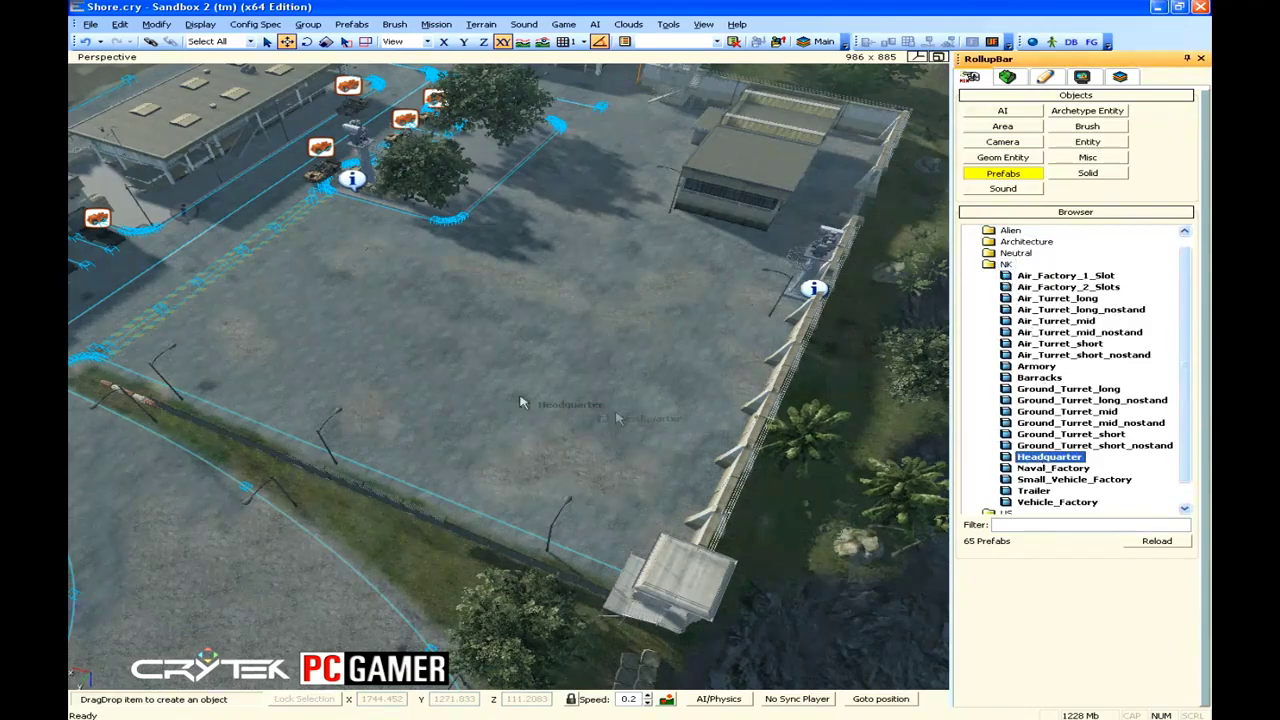
drag(520, 403, 434, 306)
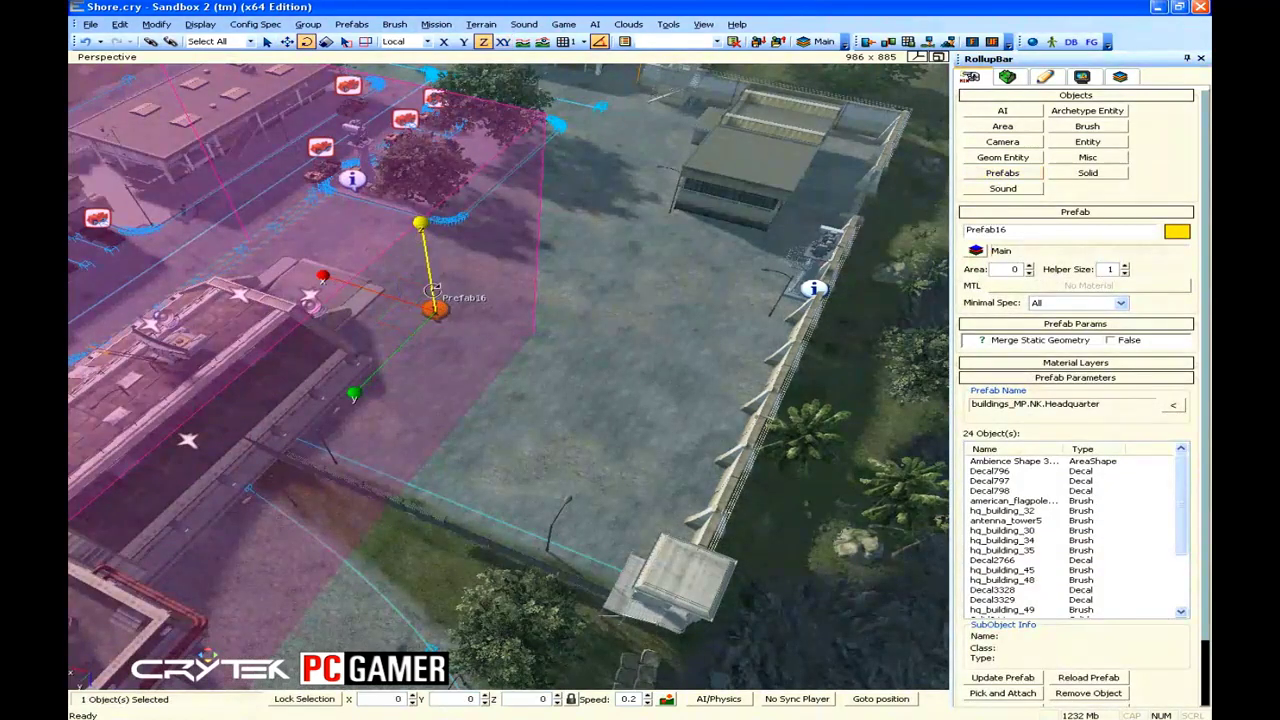
- Turn the Headquarter prefab around Z and move it horizontally so it fits inside the yard along the perimeter wall
key(1)
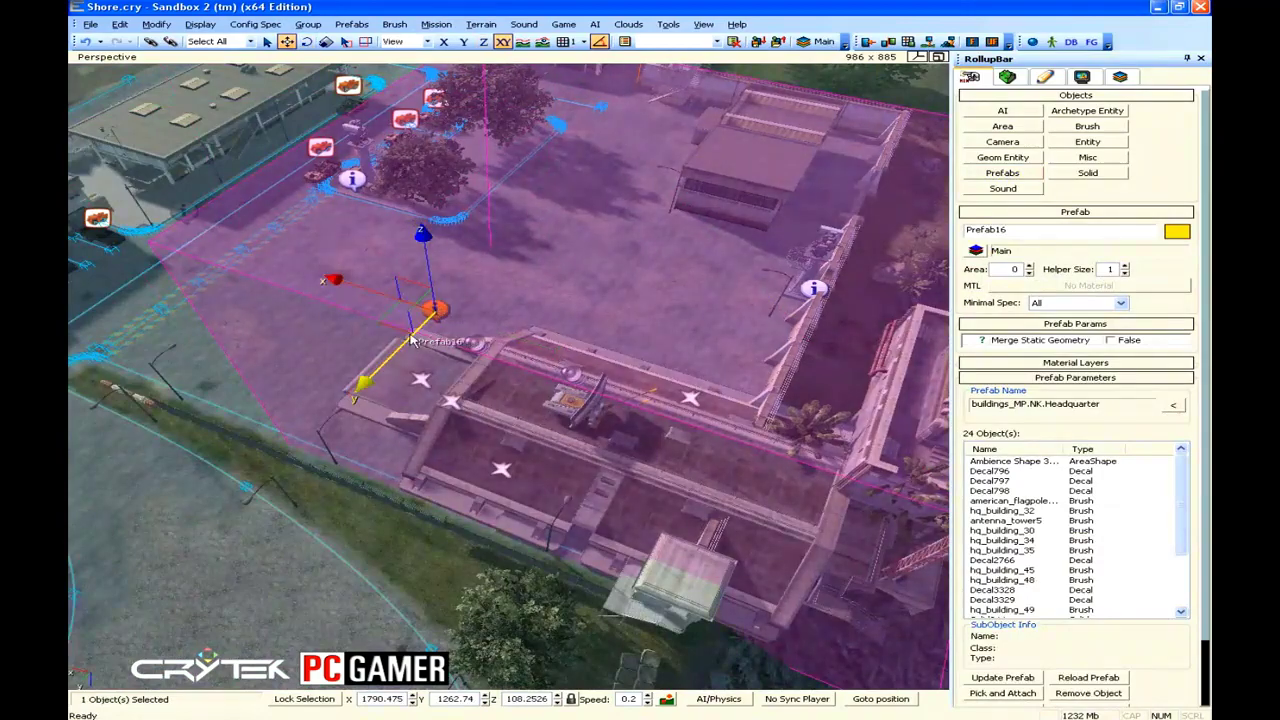
drag(410, 340, 278, 243)
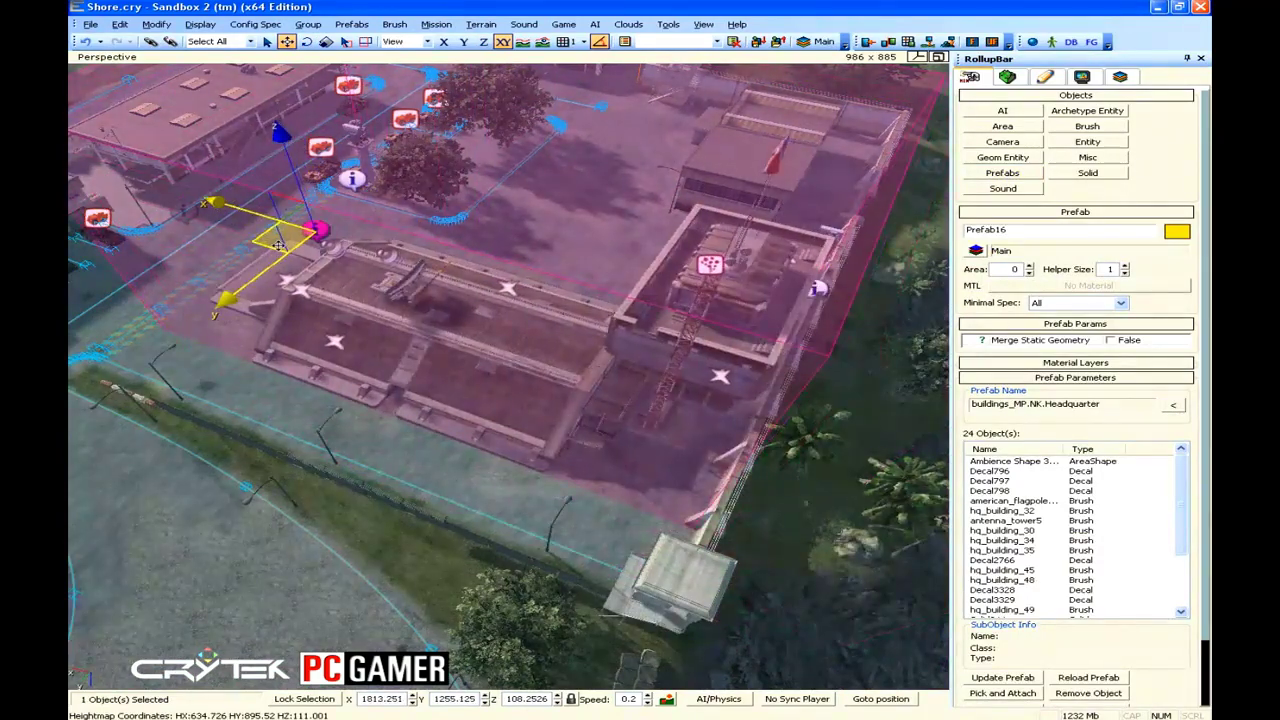
click(280, 250)
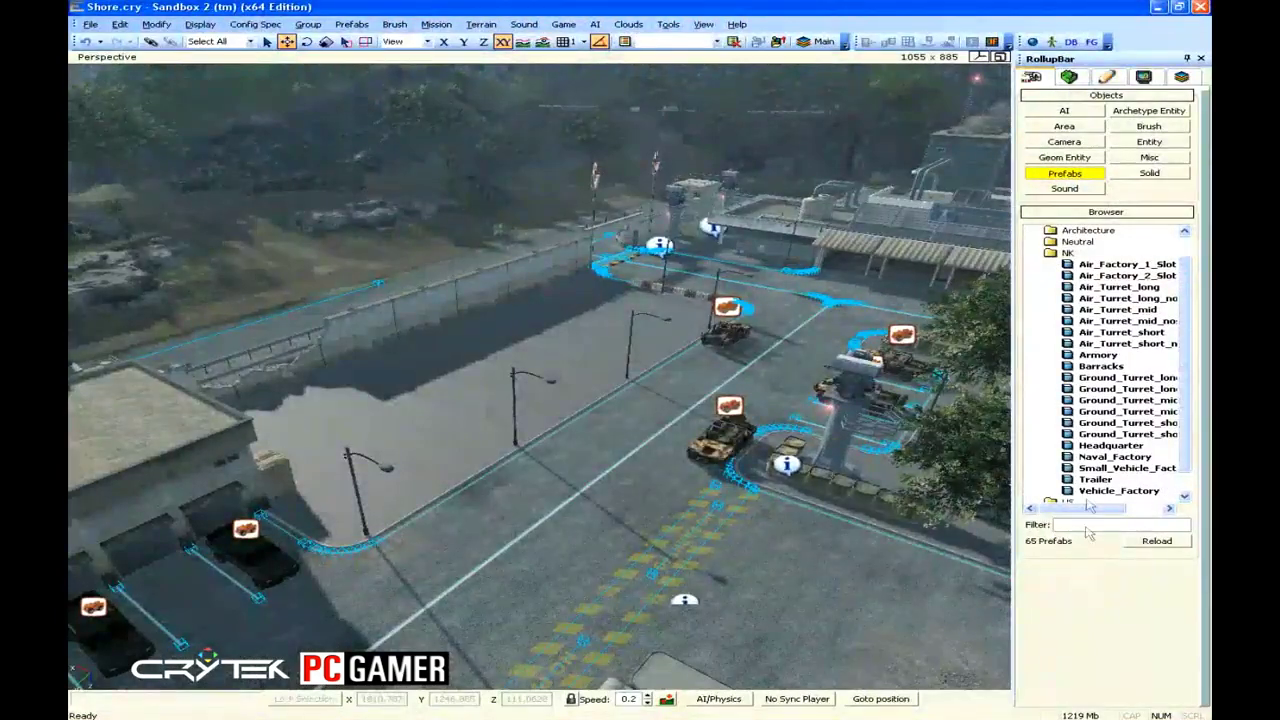
- Place the NK Barracks prefab on the empty plot beside the garages, aligned with the road, and adjust its height
drag(487, 413, 366, 518)
key(2)
key(1)
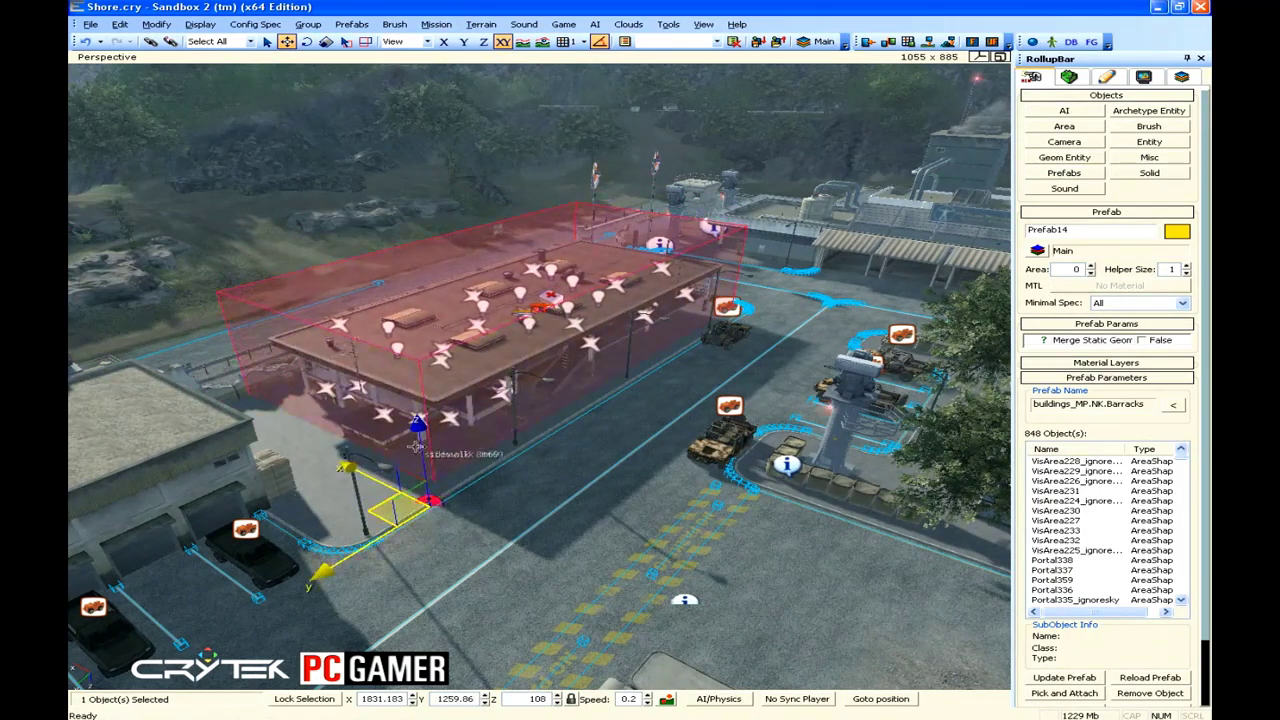
drag(423, 450, 422, 438)
key(Escape)
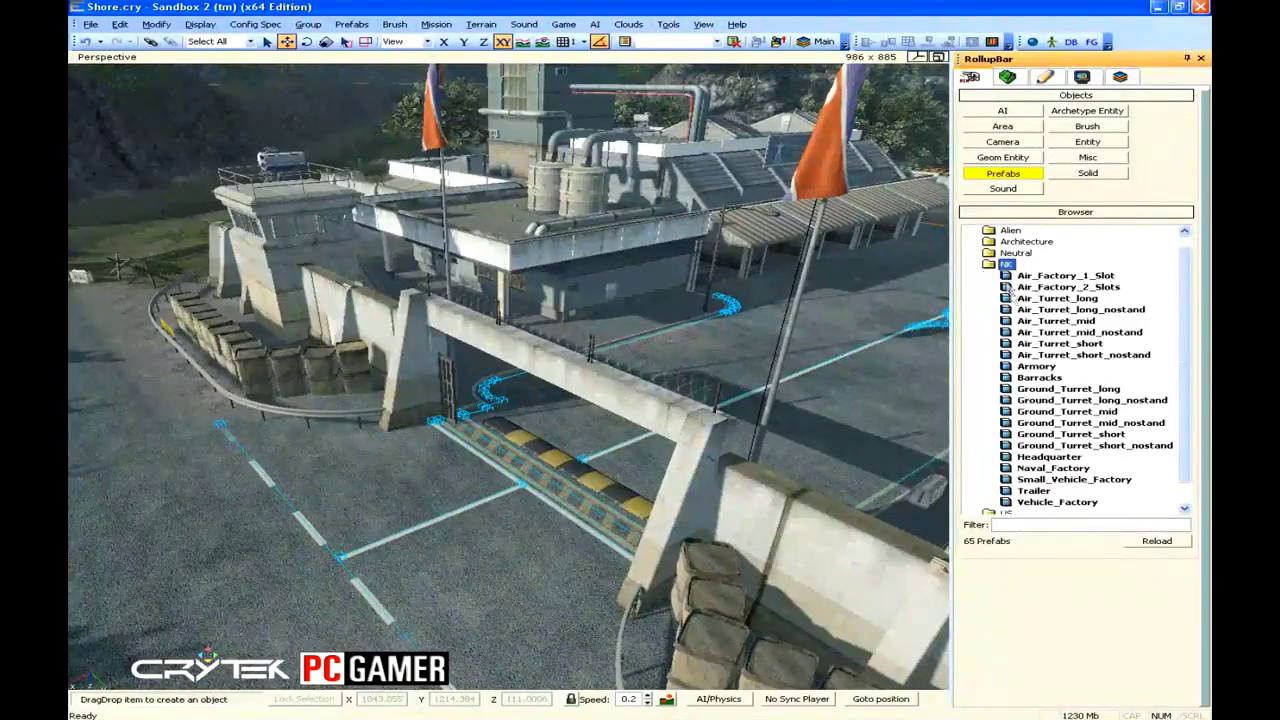
- Place the NK Ground_Turret_mid prefab outside the base's gate, rotate it and move it into position beside the road
drag(1048, 414, 422, 380)
click(379, 537)
key(3)
key(2)
click(391, 551)
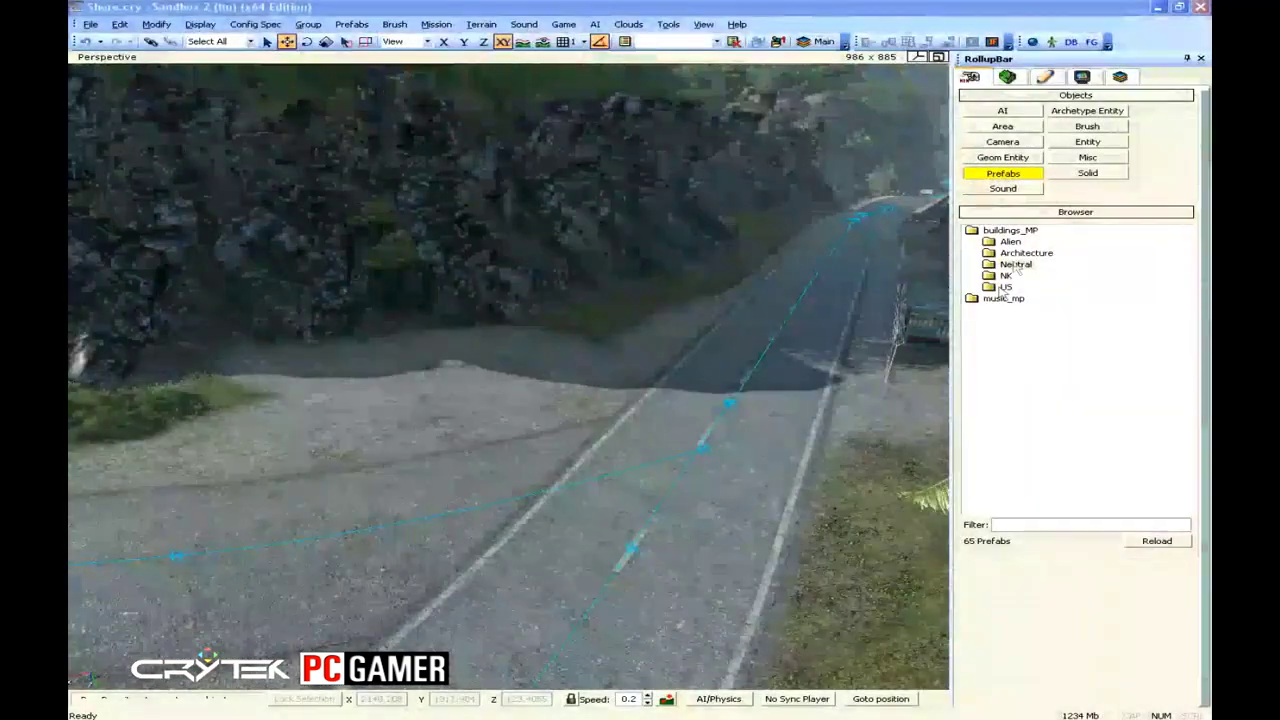
- Place the Neutral Spawn_Bunker prefab on the gravel between the cliff and the road, and shift its position horizontally
drag(1028, 342, 1030, 352)
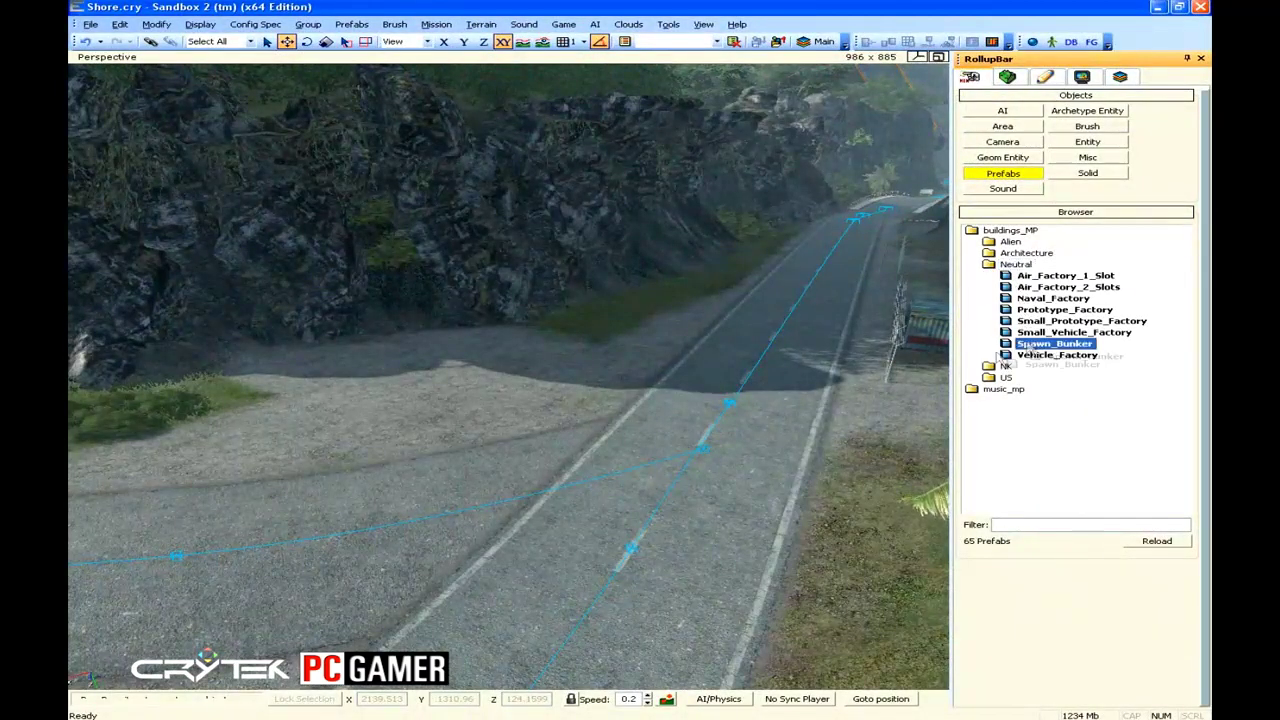
drag(535, 398, 507, 350)
key(2)
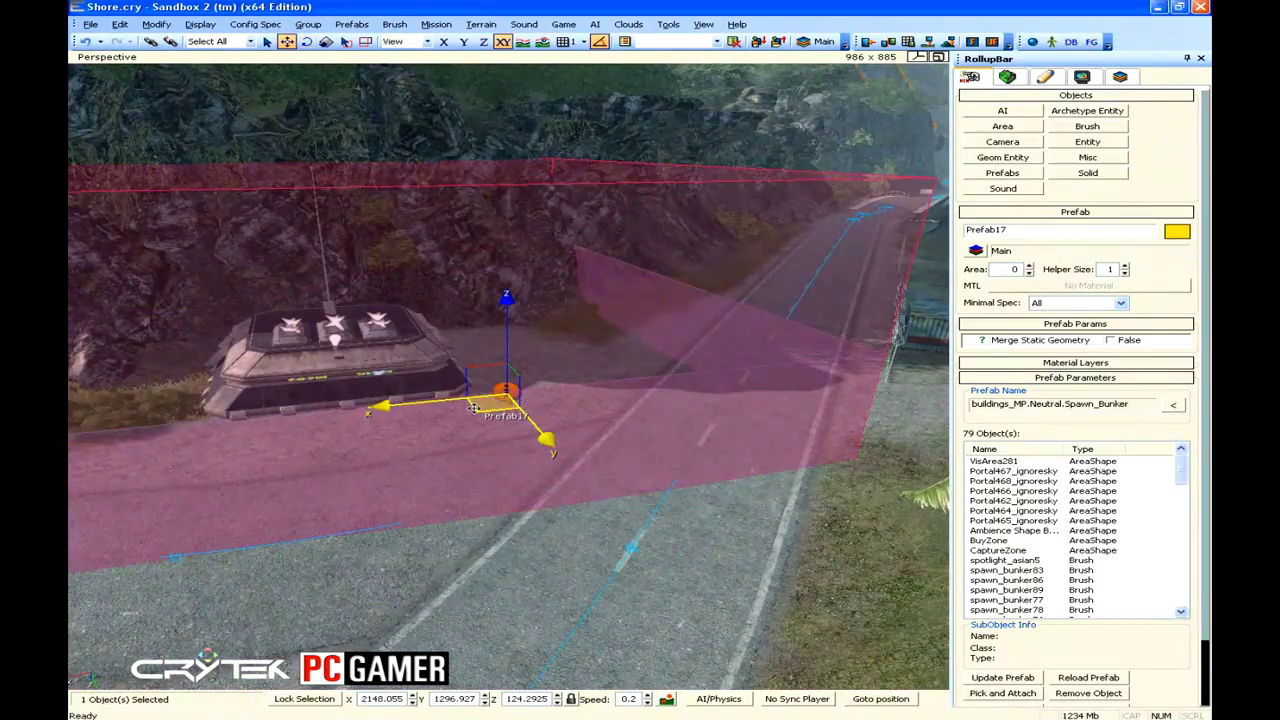
drag(479, 406, 602, 428)
click(604, 428)
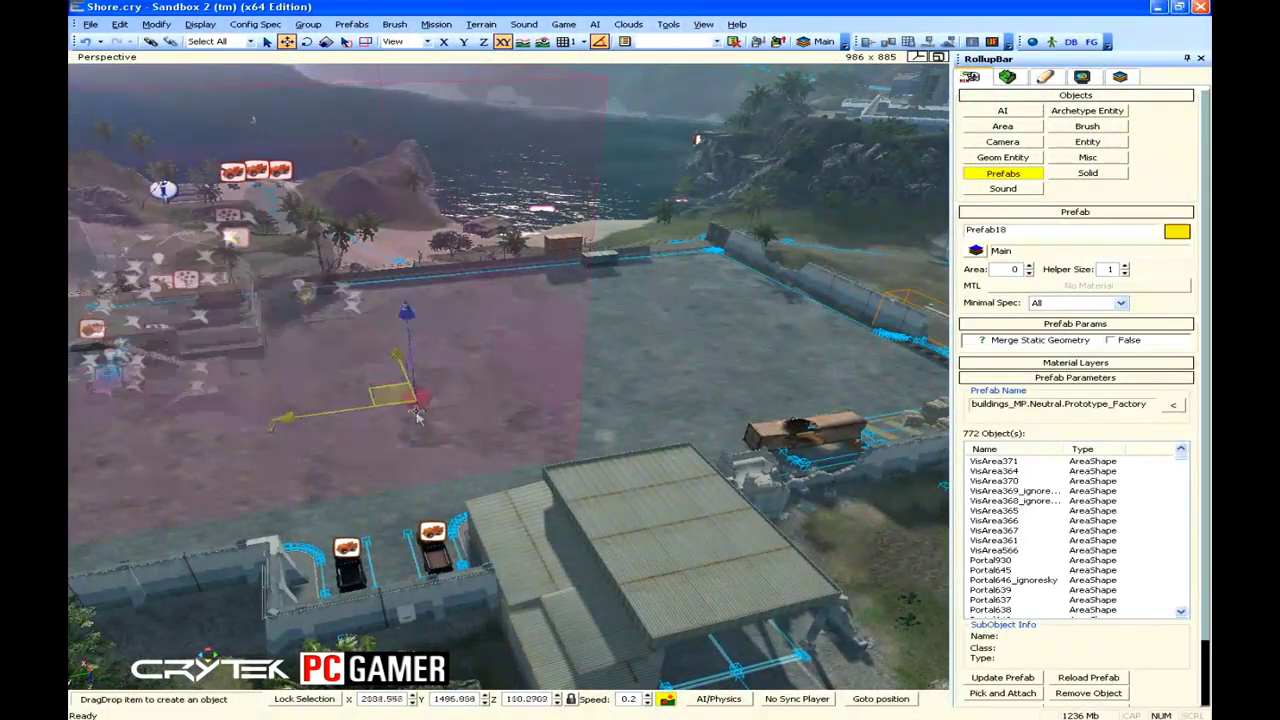
- Place the Neutral Prototype_Factory prefab in the large walled yard, rotate it -90 degrees around Z and move it to fit inside the walls
click(414, 410)
key(3)
drag(411, 396, 411, 455)
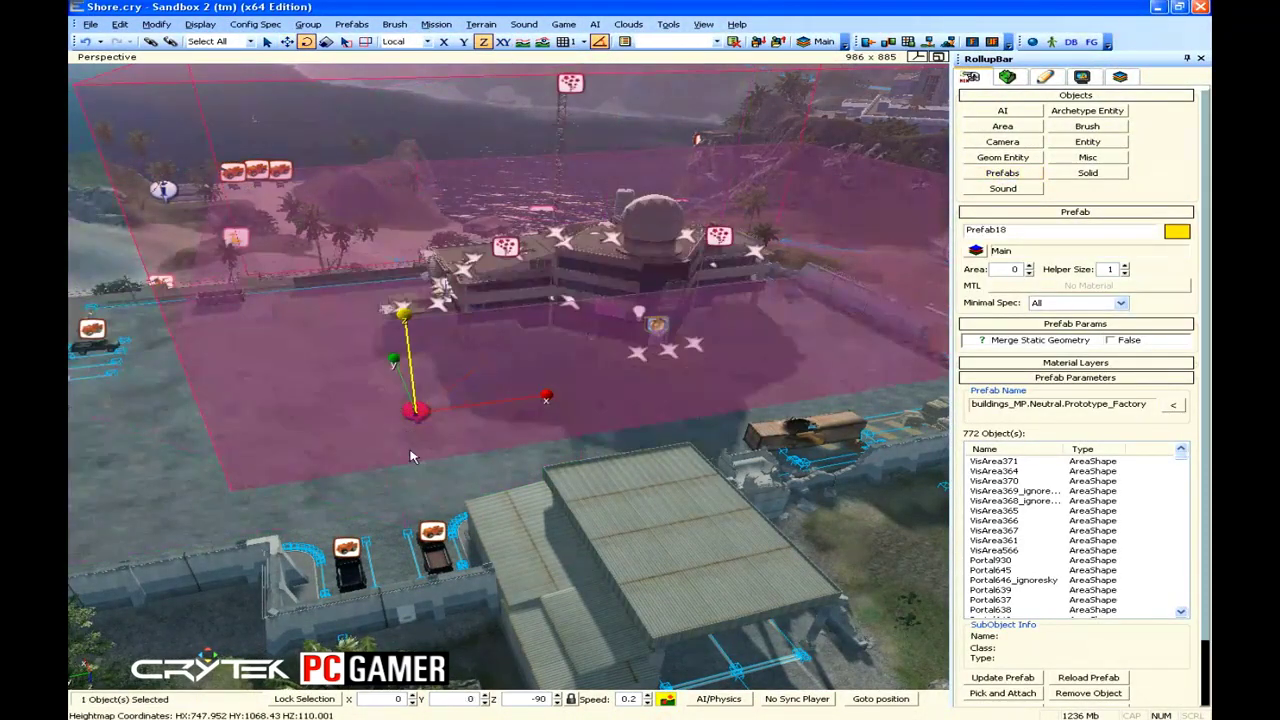
key(2)
drag(396, 408, 173, 485)
click(173, 490)
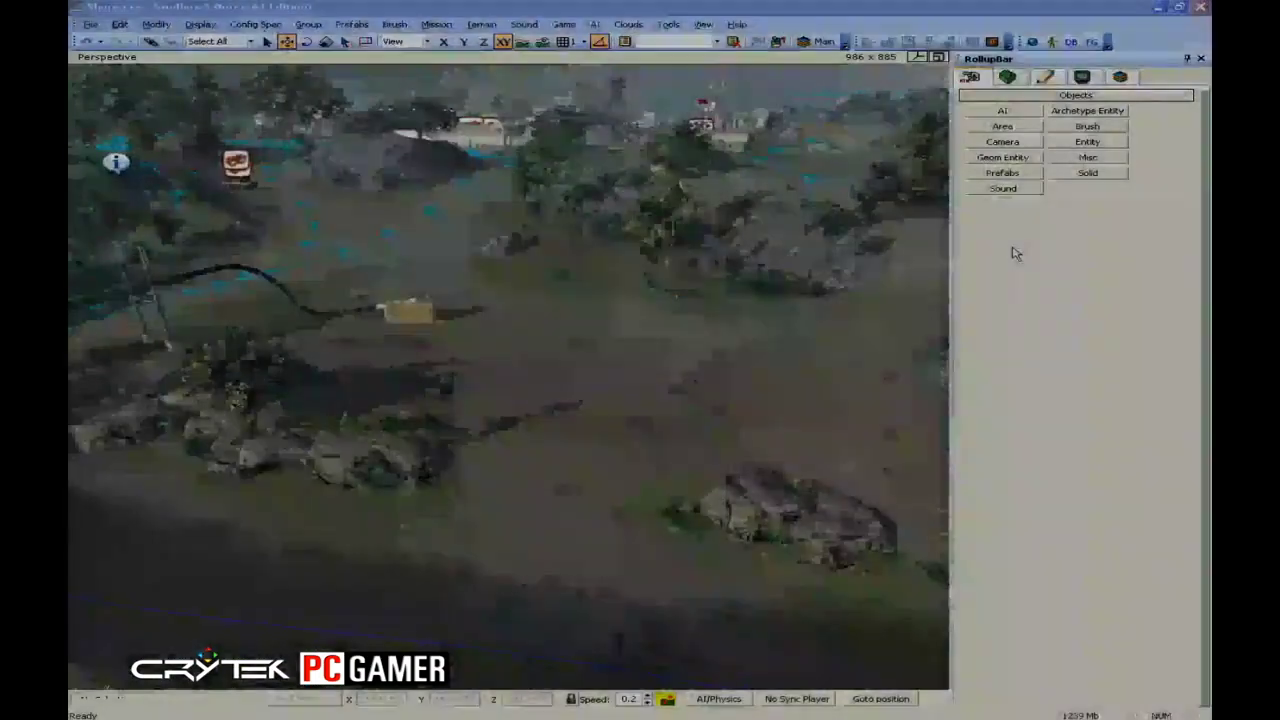
- Place an energy site prefab from the Alien group of buildings_MP in the clearing near the crate and pipeline
click(1020, 175)
double_click(1011, 243)
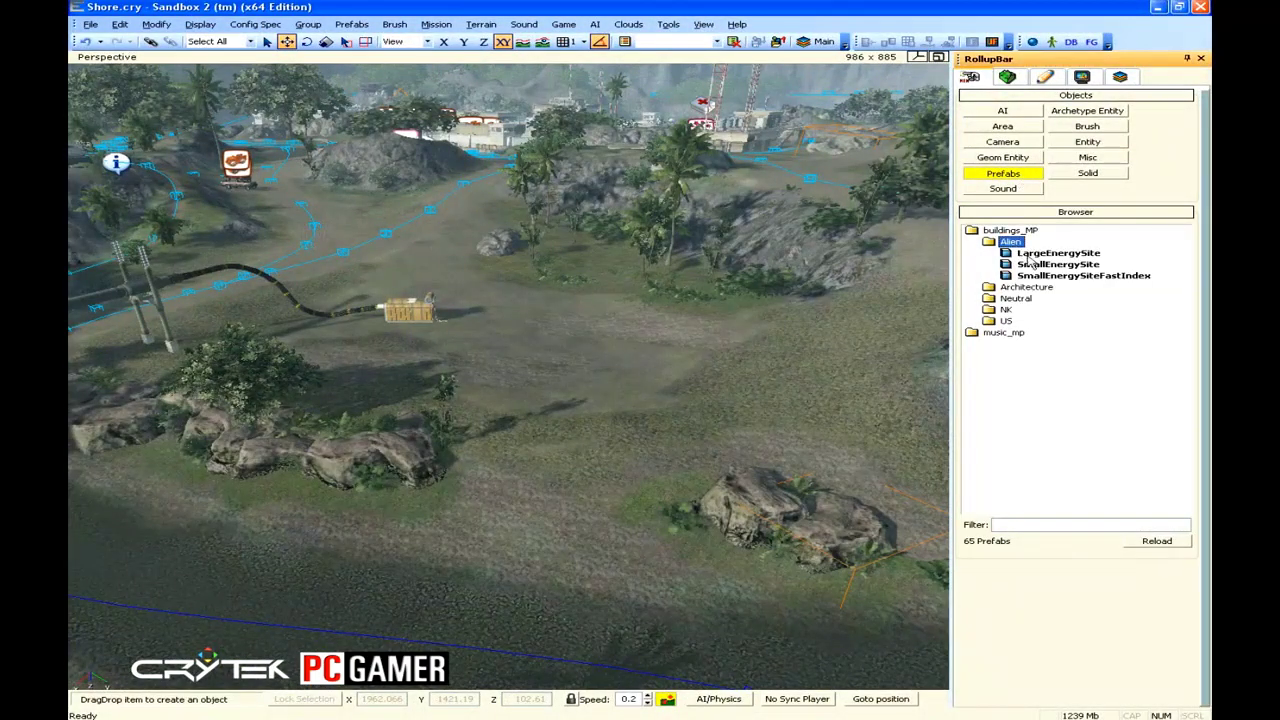
drag(607, 343, 438, 322)
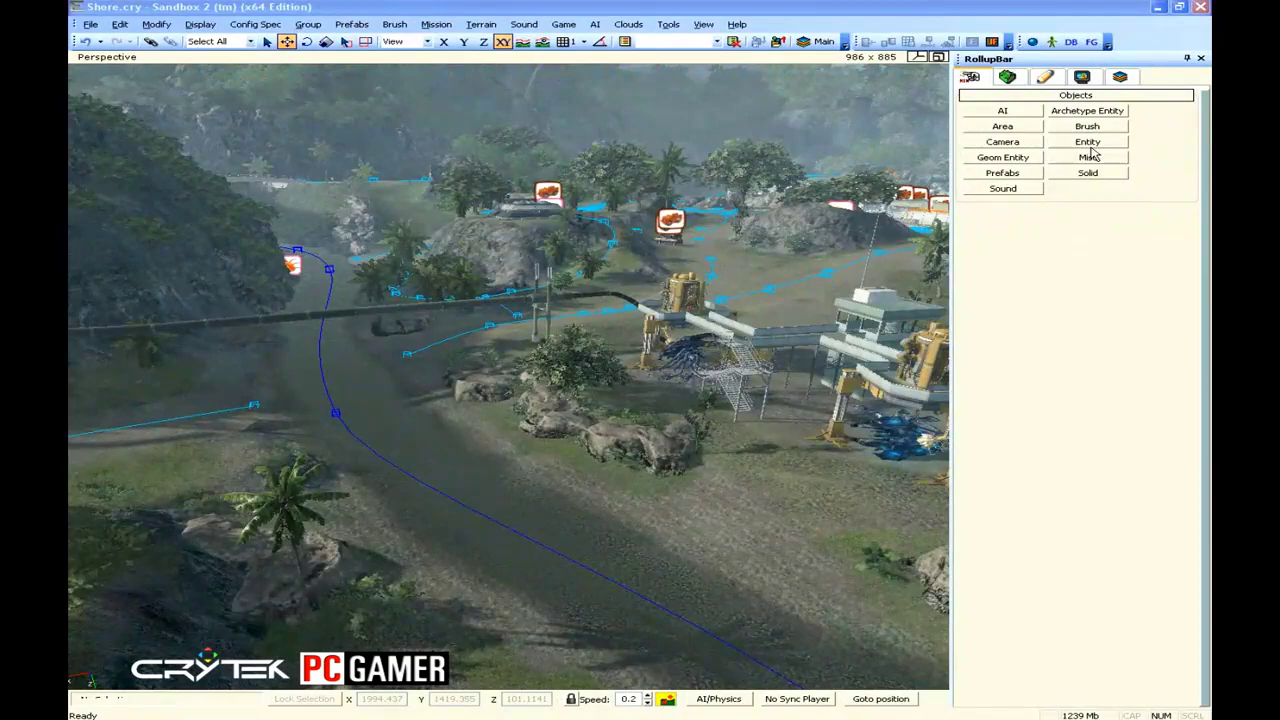
- Place a Multiplayer SpectatorPoint entity overlooking the alien energy site and rotate it around Z to face the site
click(1097, 146)
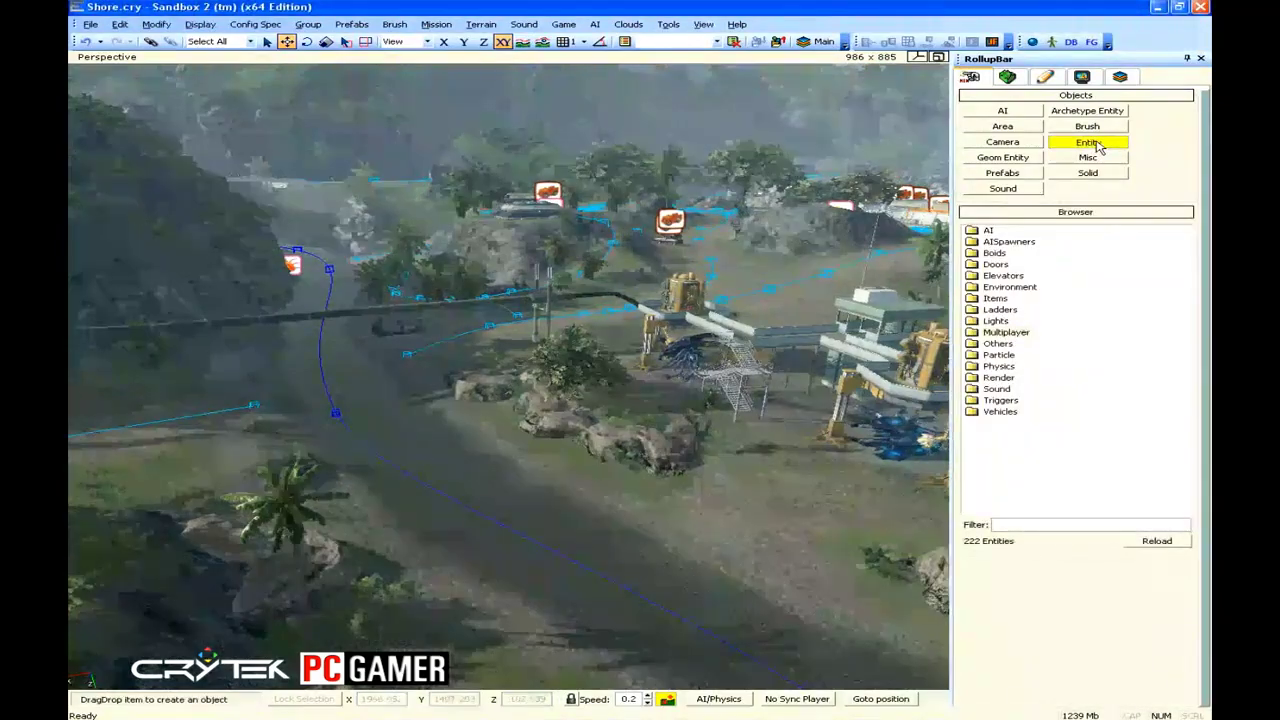
double_click(1020, 335)
drag(1058, 445, 605, 427)
click(566, 558)
key(3)
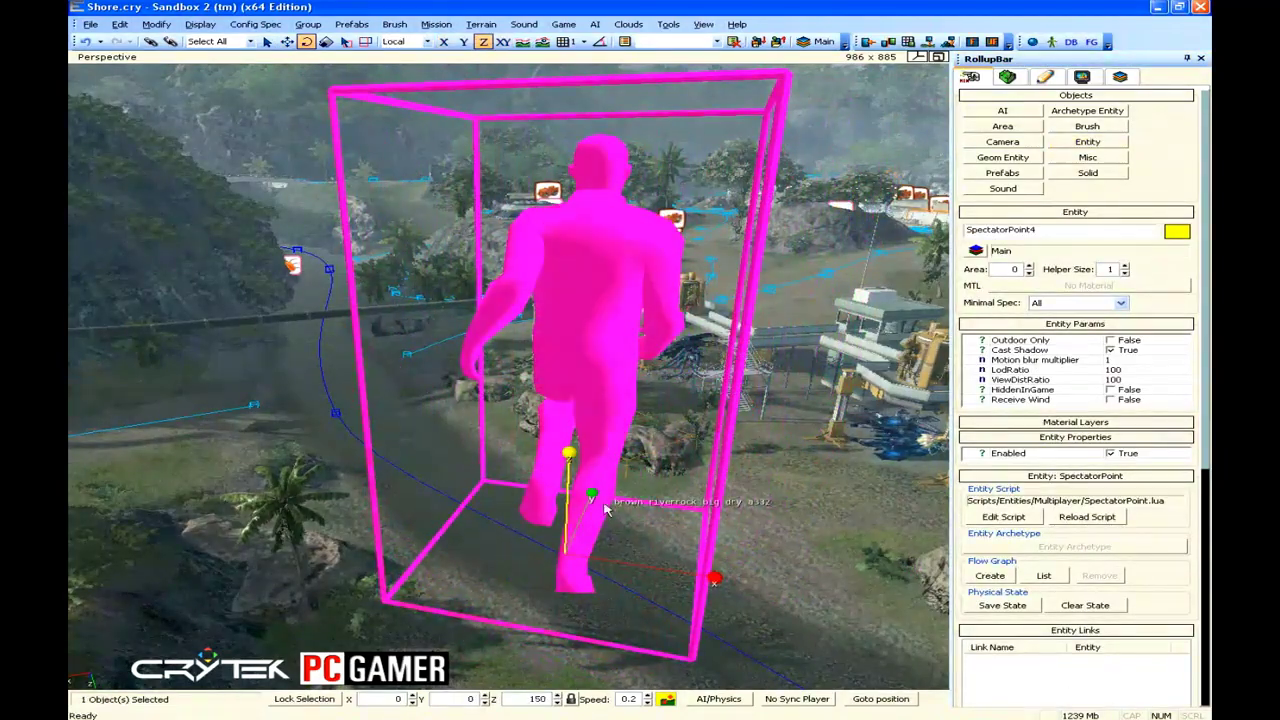
drag(614, 557, 613, 567)
key(Escape)
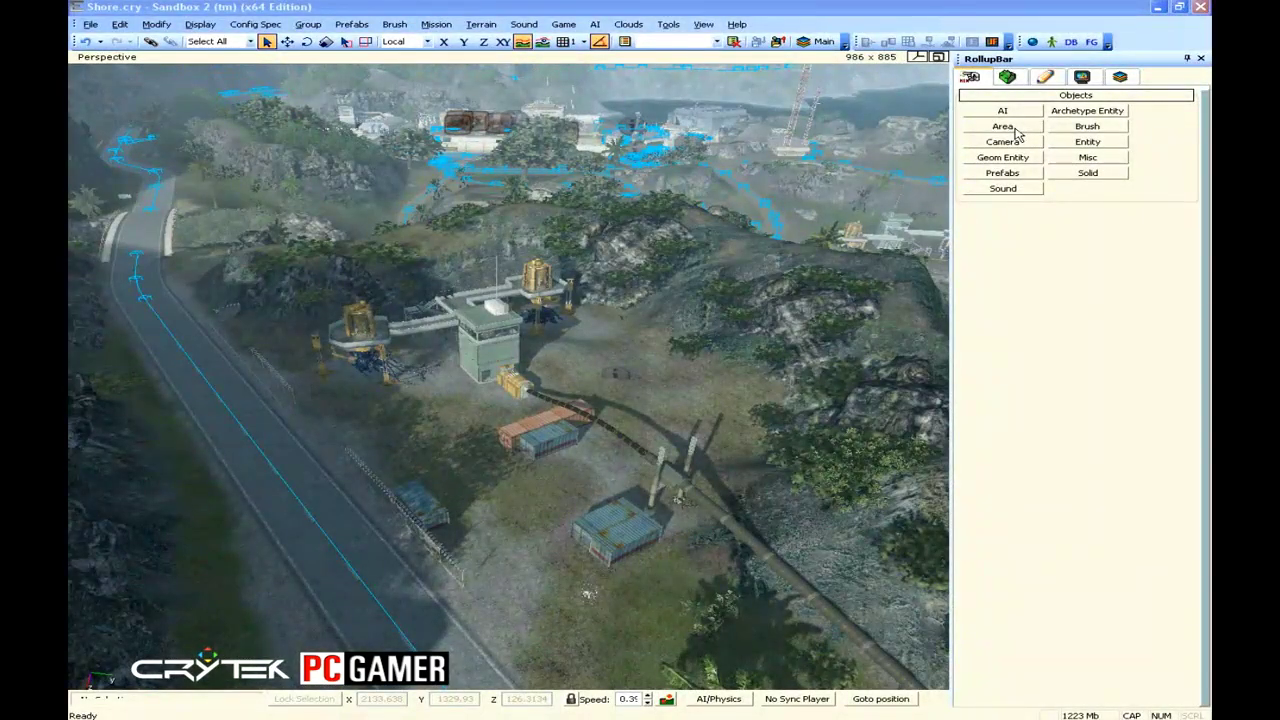
- Draw a closed seven-point area Shape around the energy site compound between the road and the hillside
click(1003, 126)
click(997, 227)
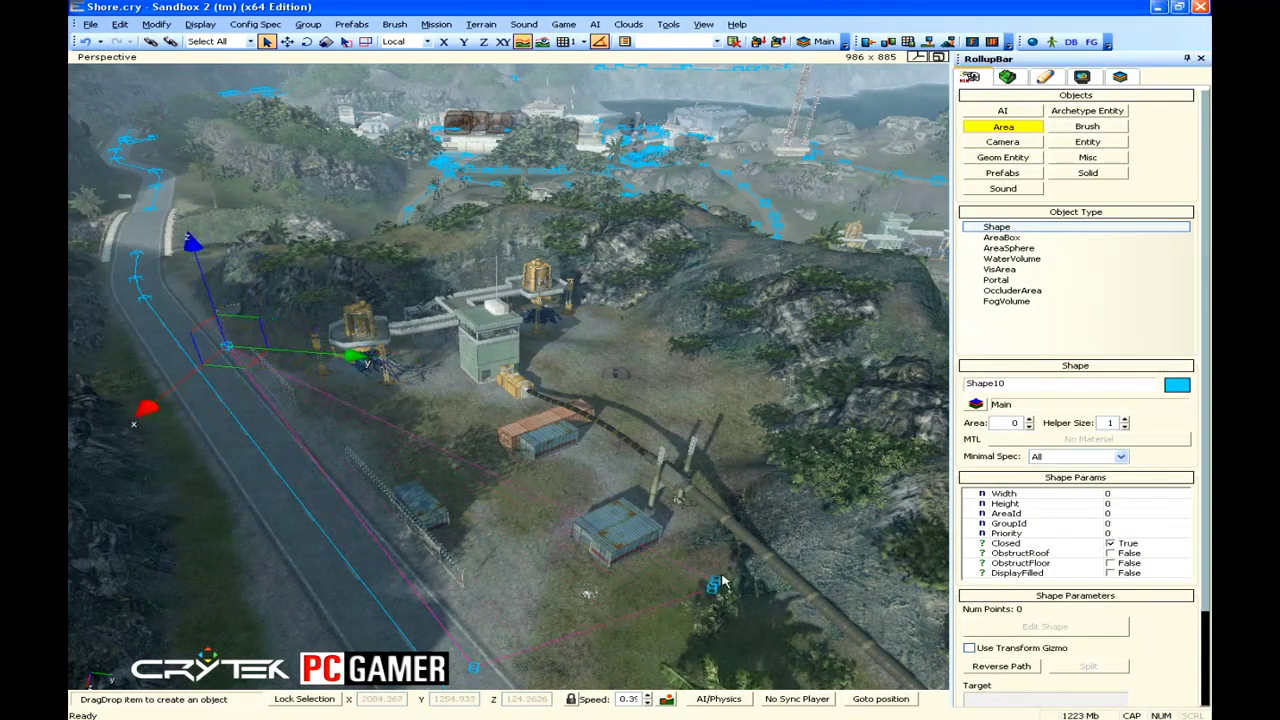
double_click(430, 330)
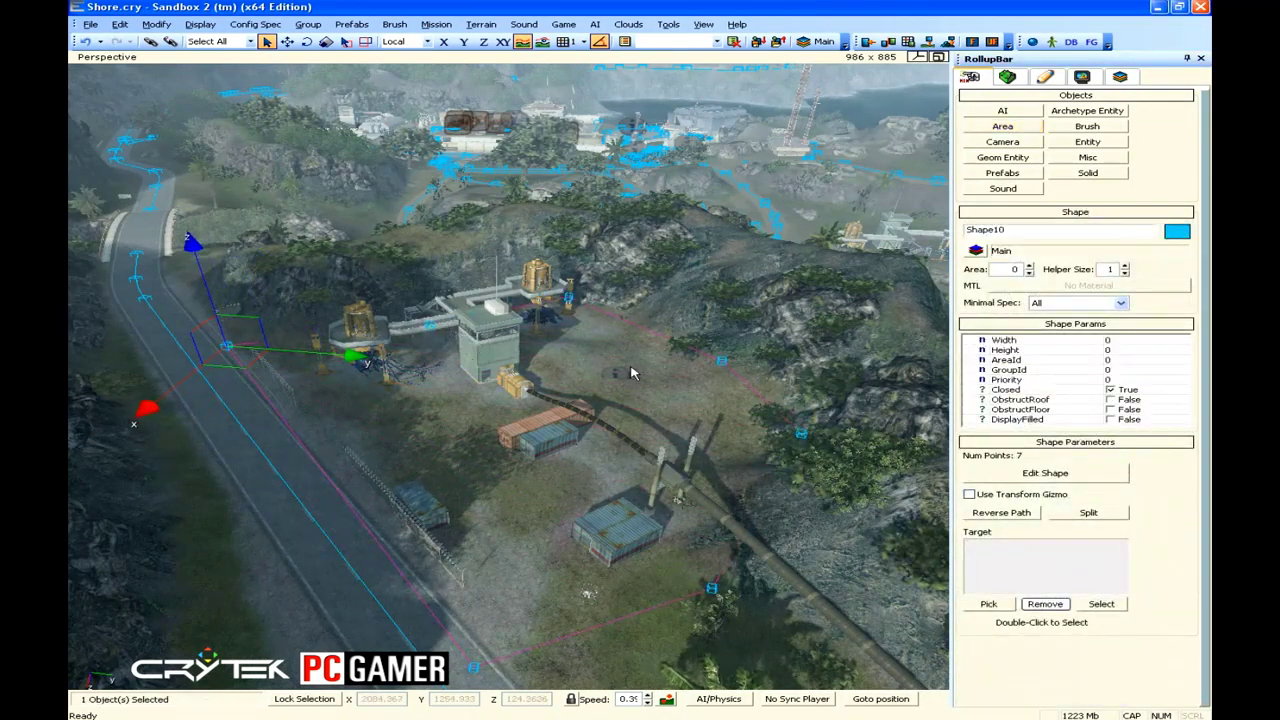
- Place a Multiplayer ForbiddenArea entity on the ground inside the area shape, near the fence and blue containers
click(1088, 142)
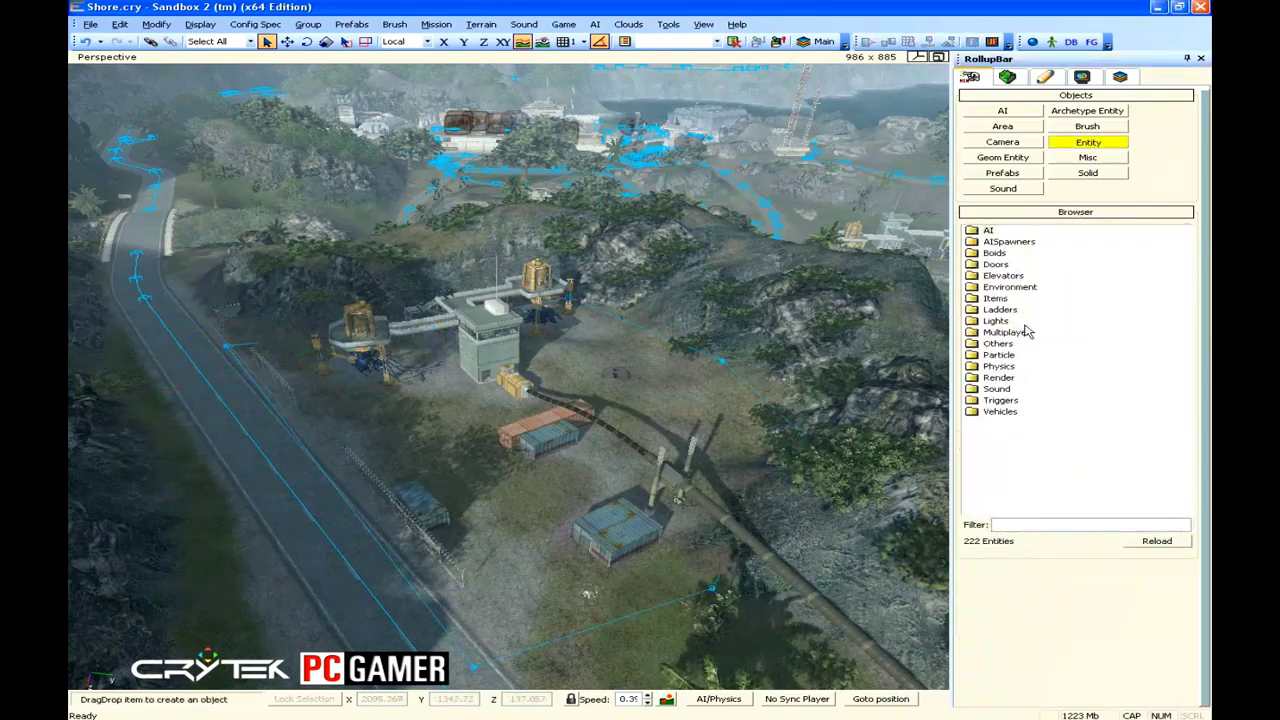
double_click(1008, 332)
drag(1040, 389, 515, 553)
click(450, 561)
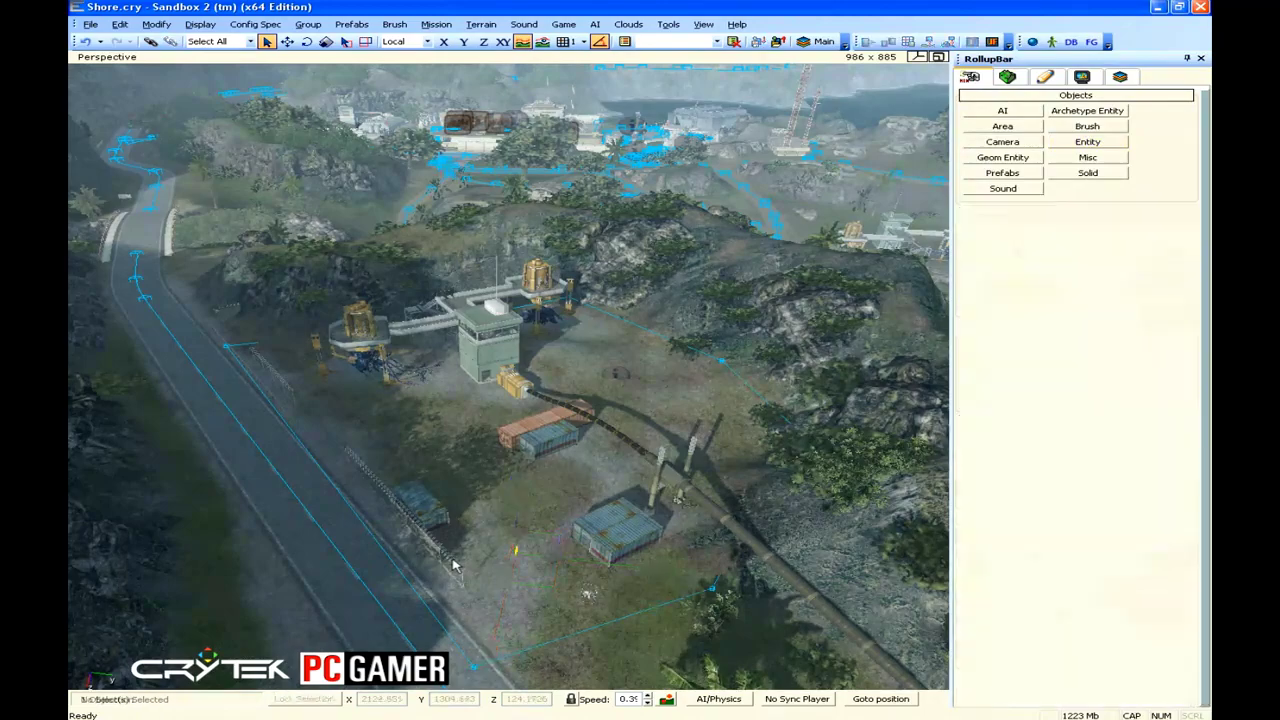
- Select the area shape around the compound and assign the ForbiddenArea entity as its target
click(403, 569)
click(987, 604)
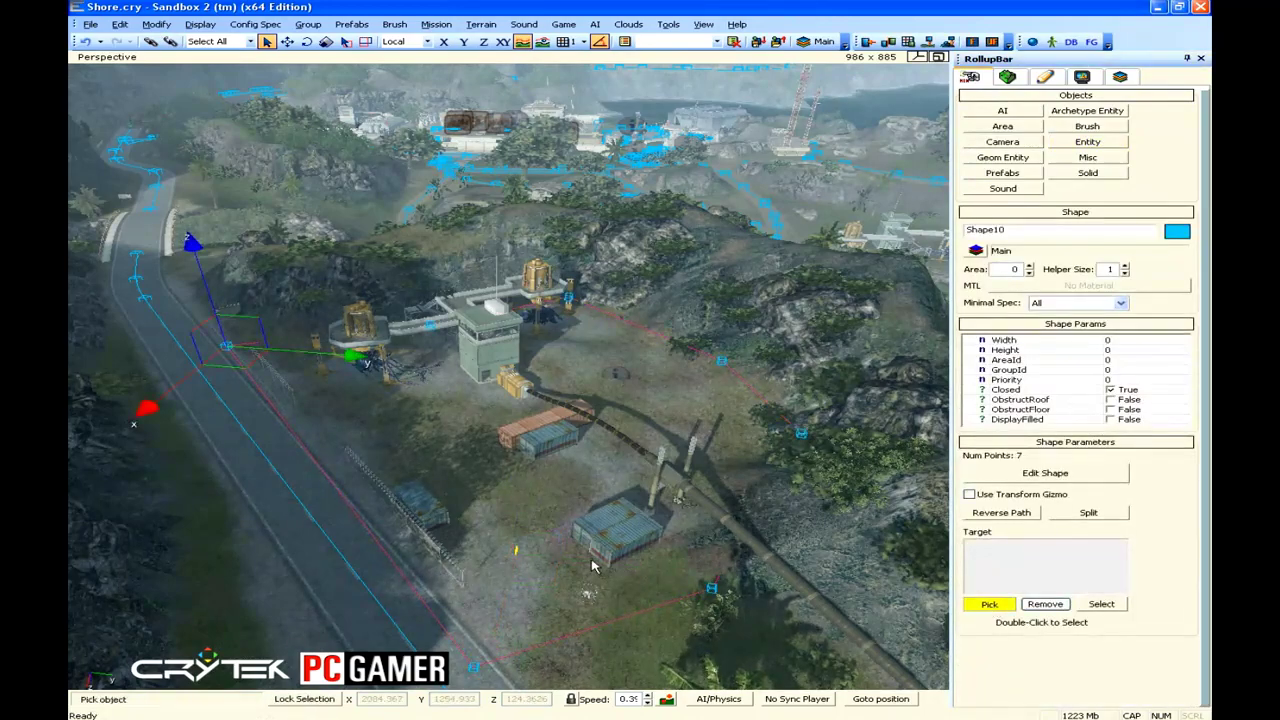
click(515, 555)
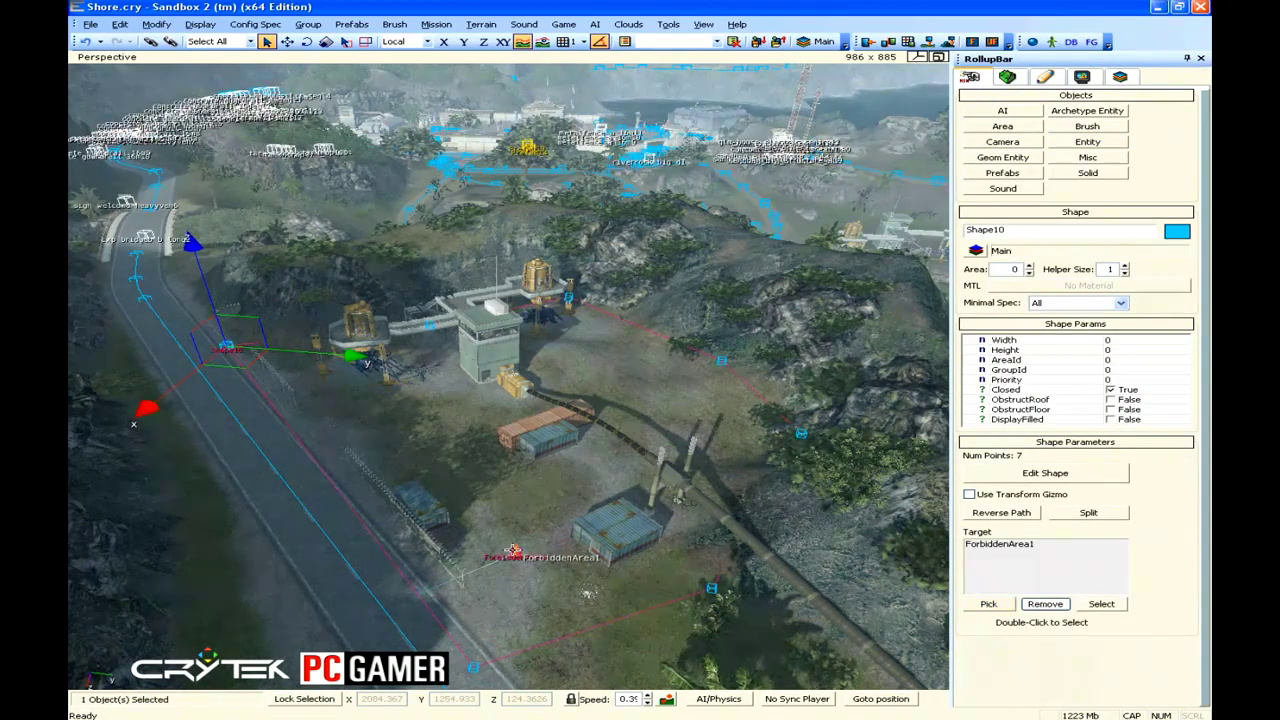
- Set the ForbiddenArea entity's DamagePerSecond to 60 and Delay to 2, and test the area by walking in game mode
click(513, 551)
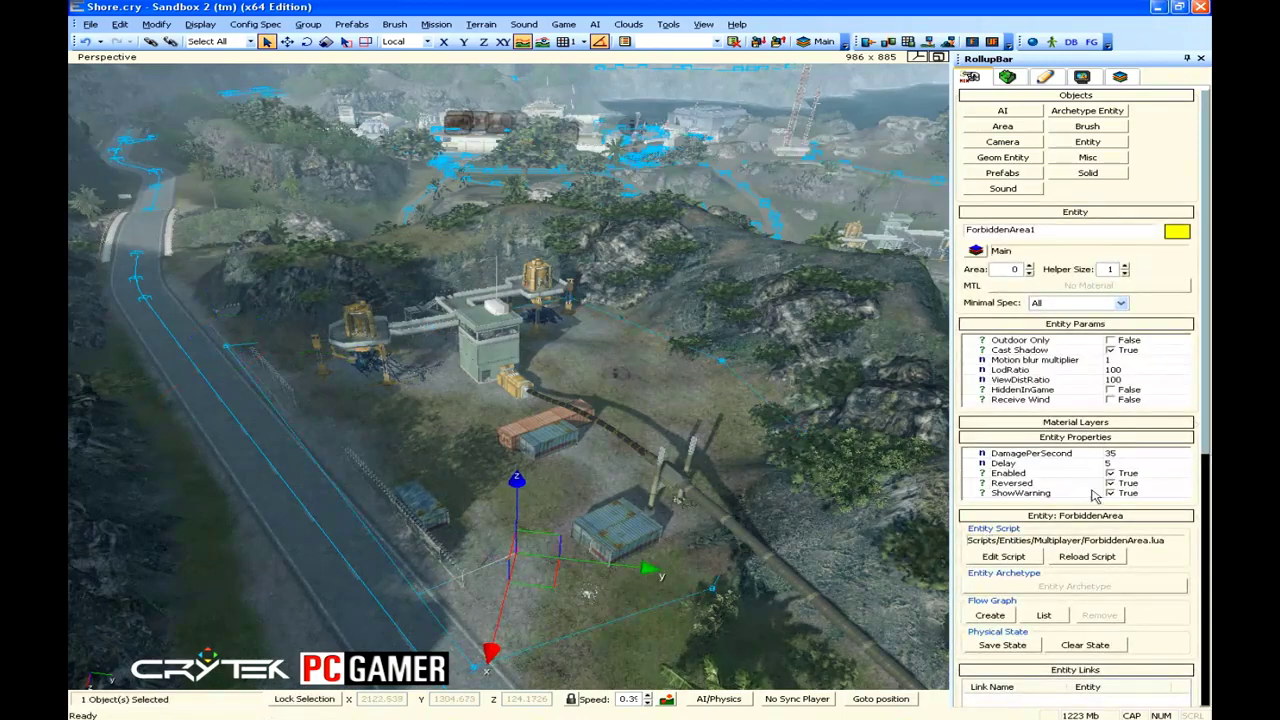
click(1161, 455)
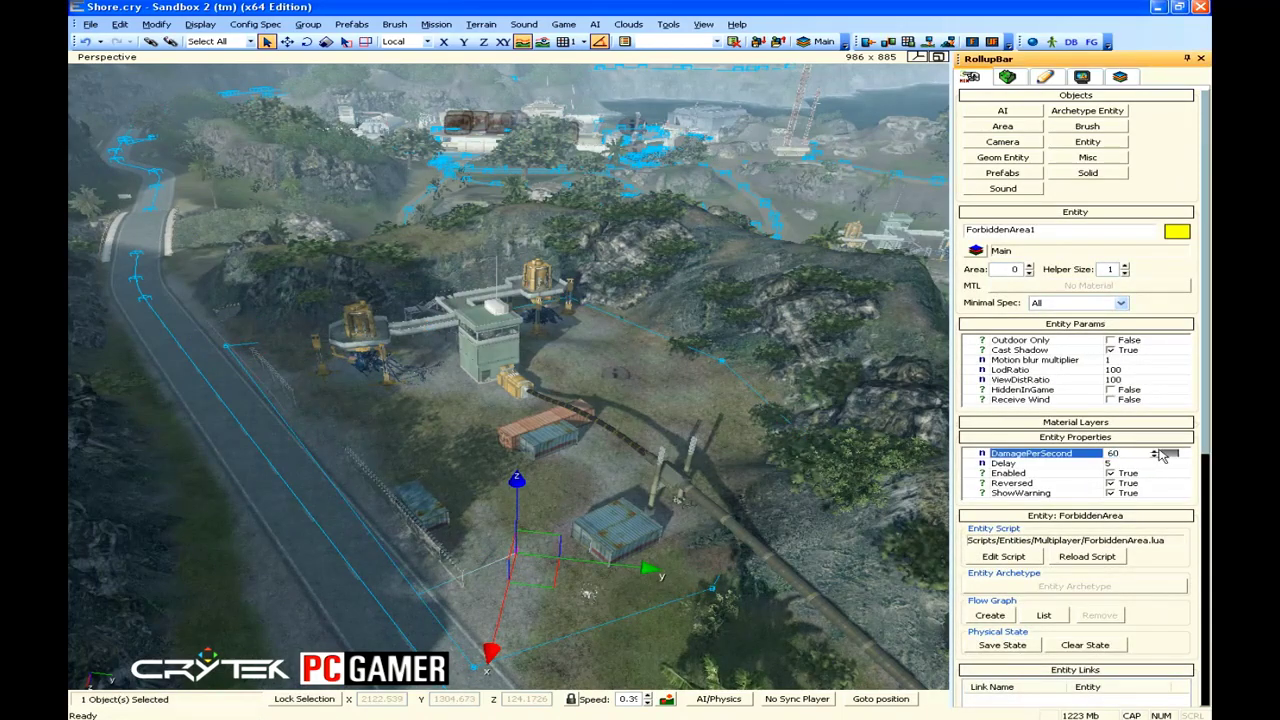
key(Return)
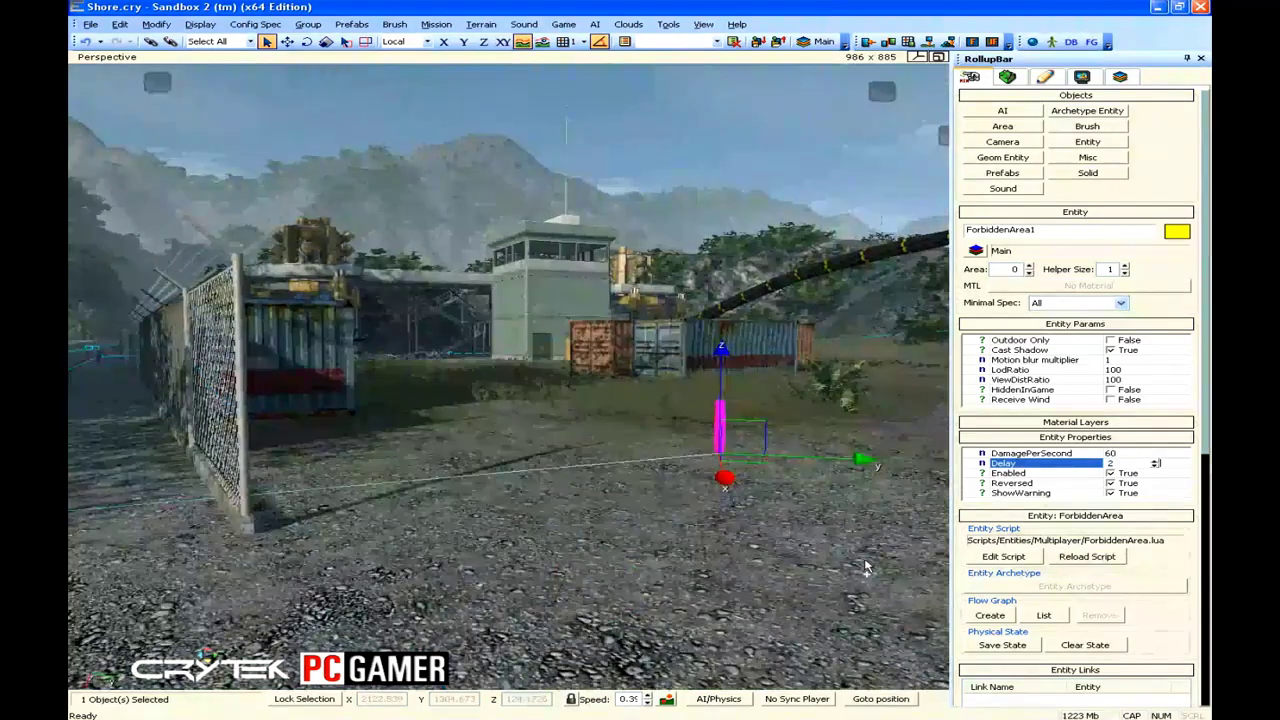
key(ctrl+g)
key(w)
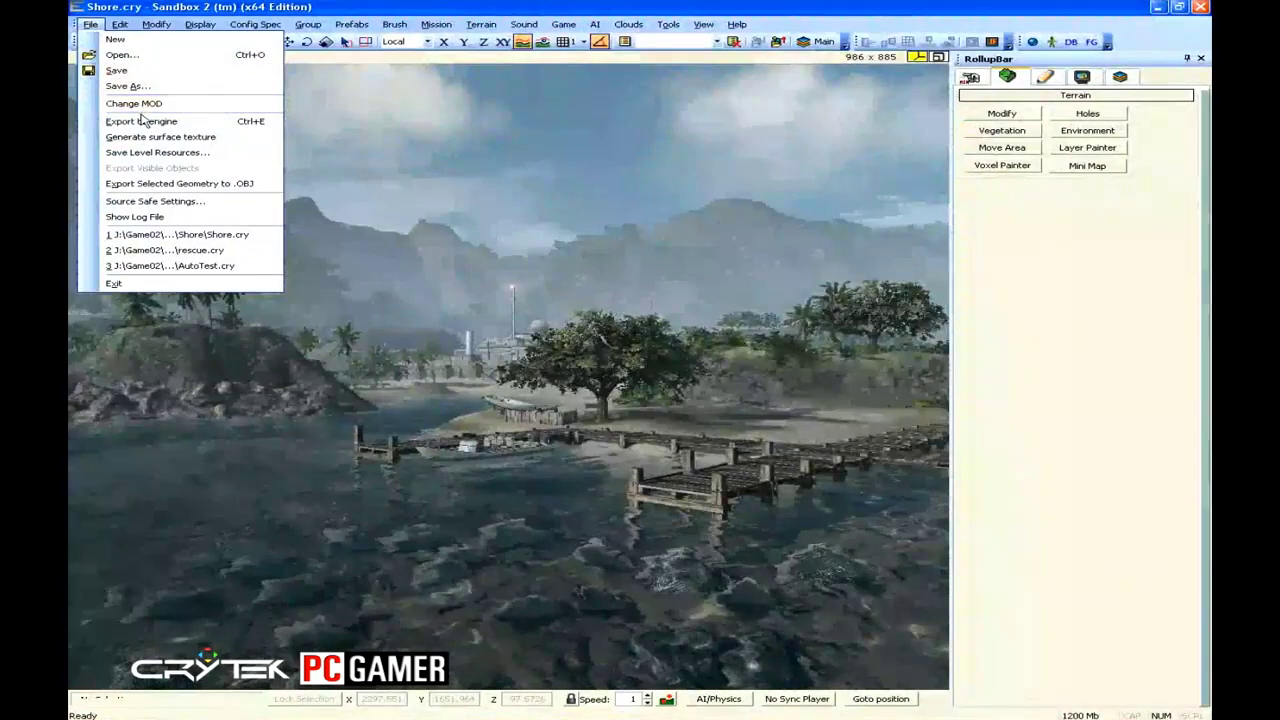
- Generate the Shore terrain's surface texture at 4096 x 4096 and export the level to the engine
click(200, 140)
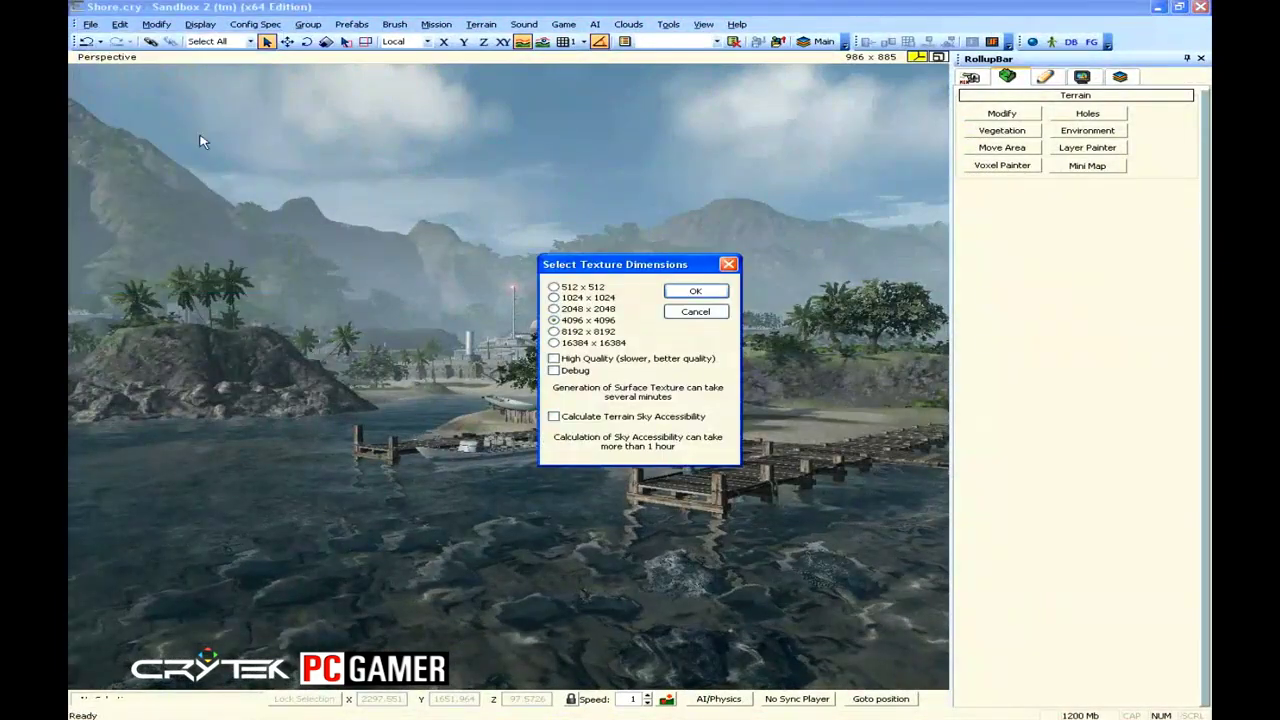
click(700, 293)
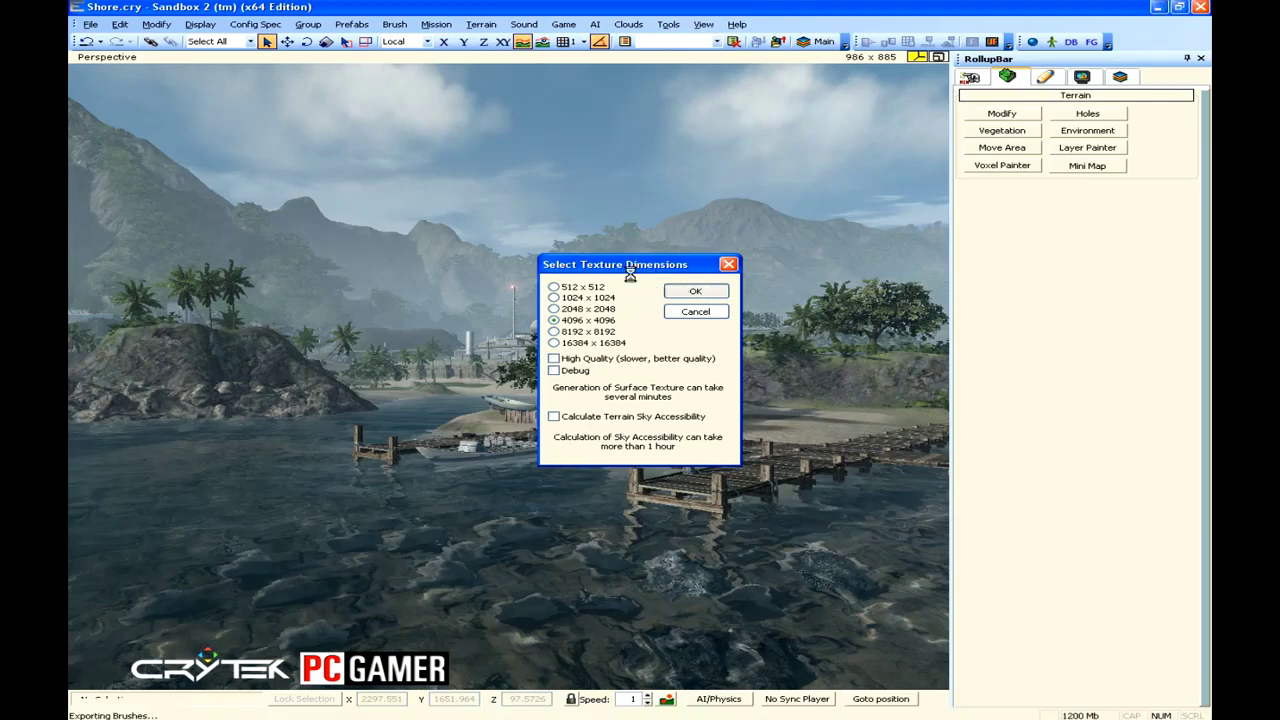
click(90, 24)
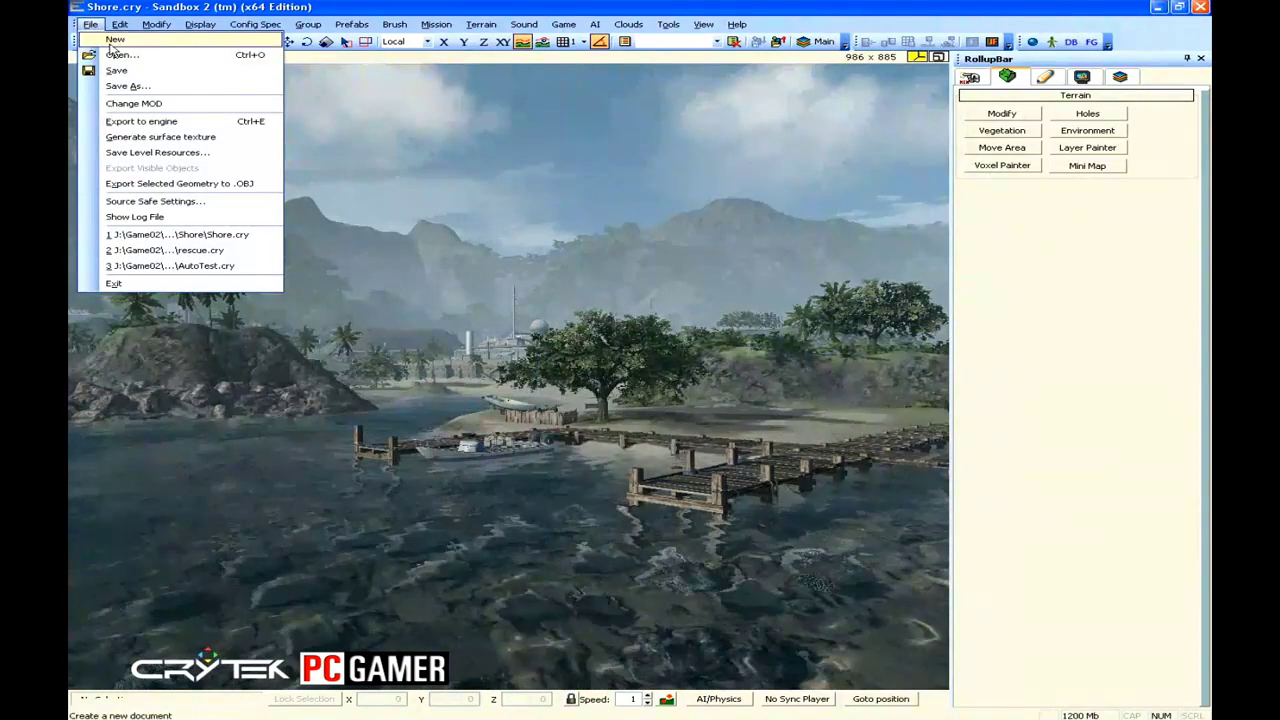
click(143, 120)
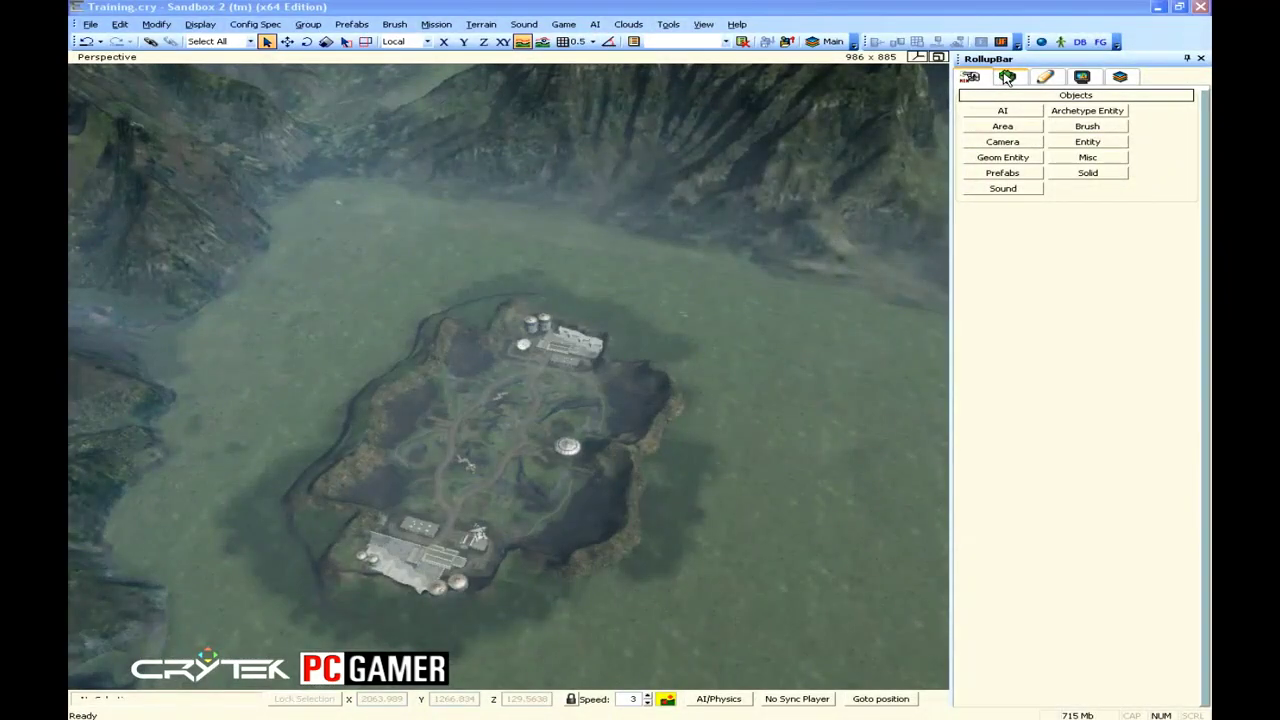
- In the Training level, move the Mini Map marker to the island's centre and apply it as the new minimap area
click(1007, 78)
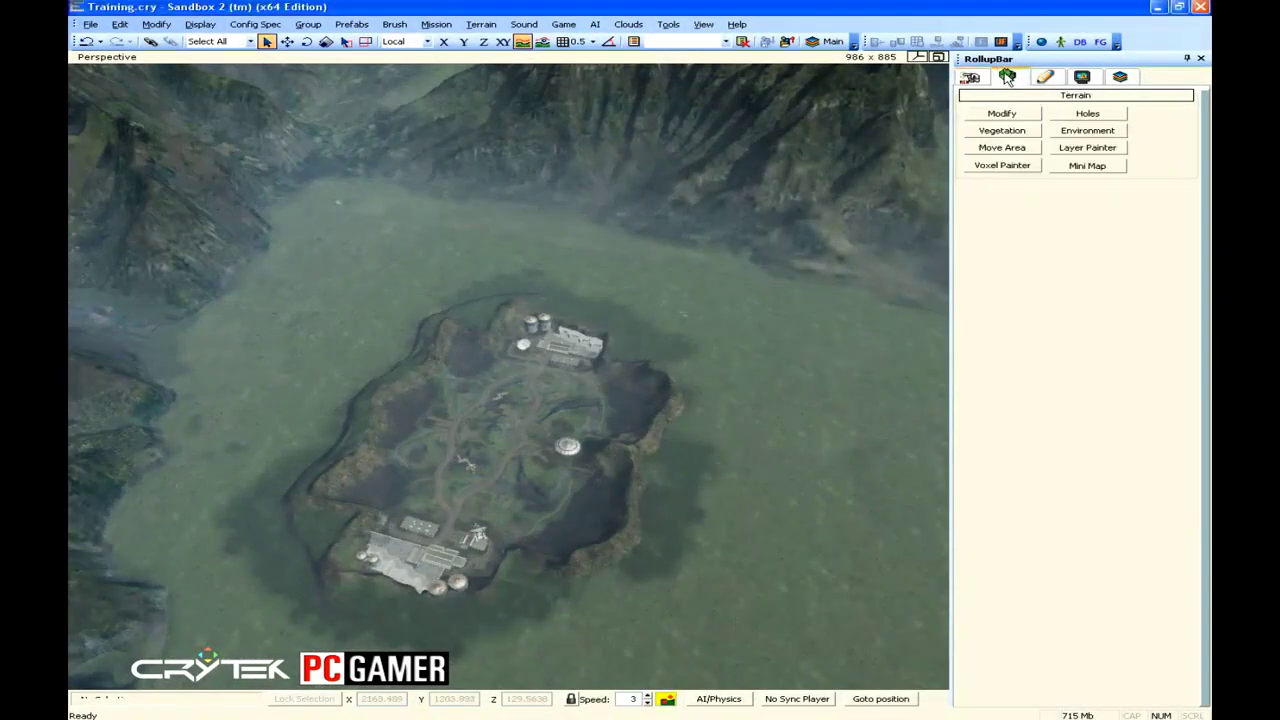
click(1090, 167)
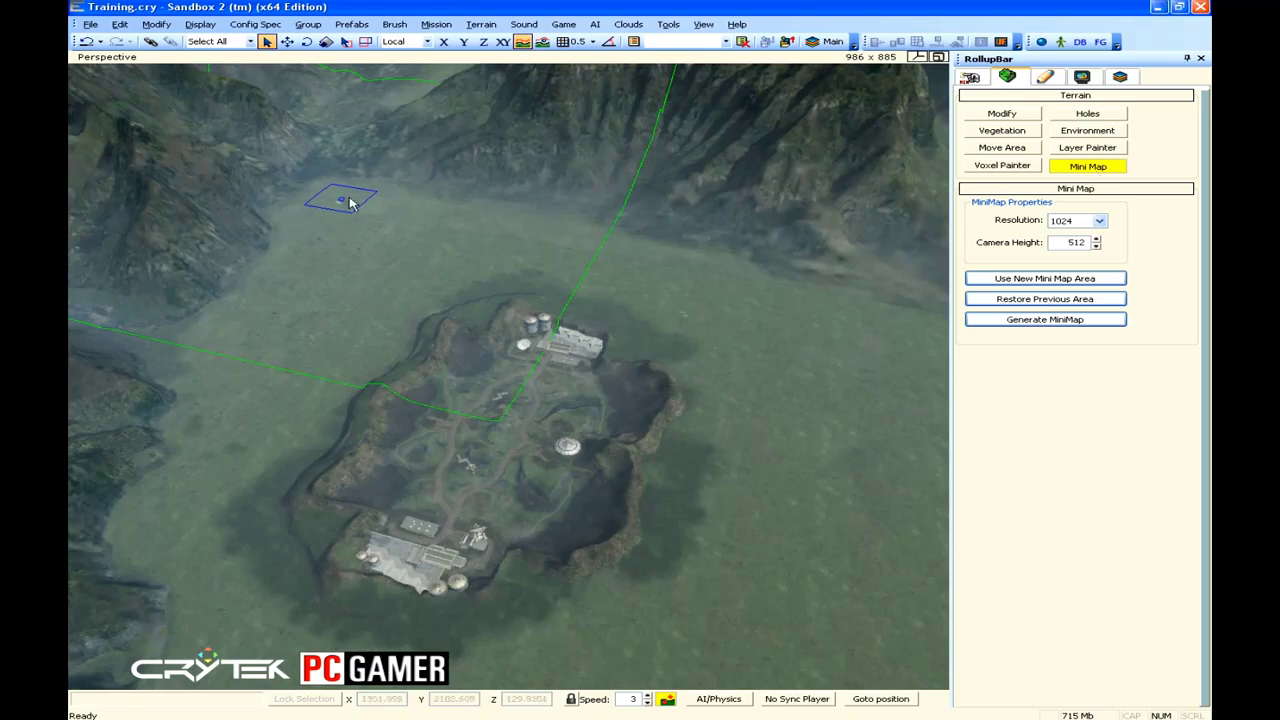
drag(349, 203, 491, 431)
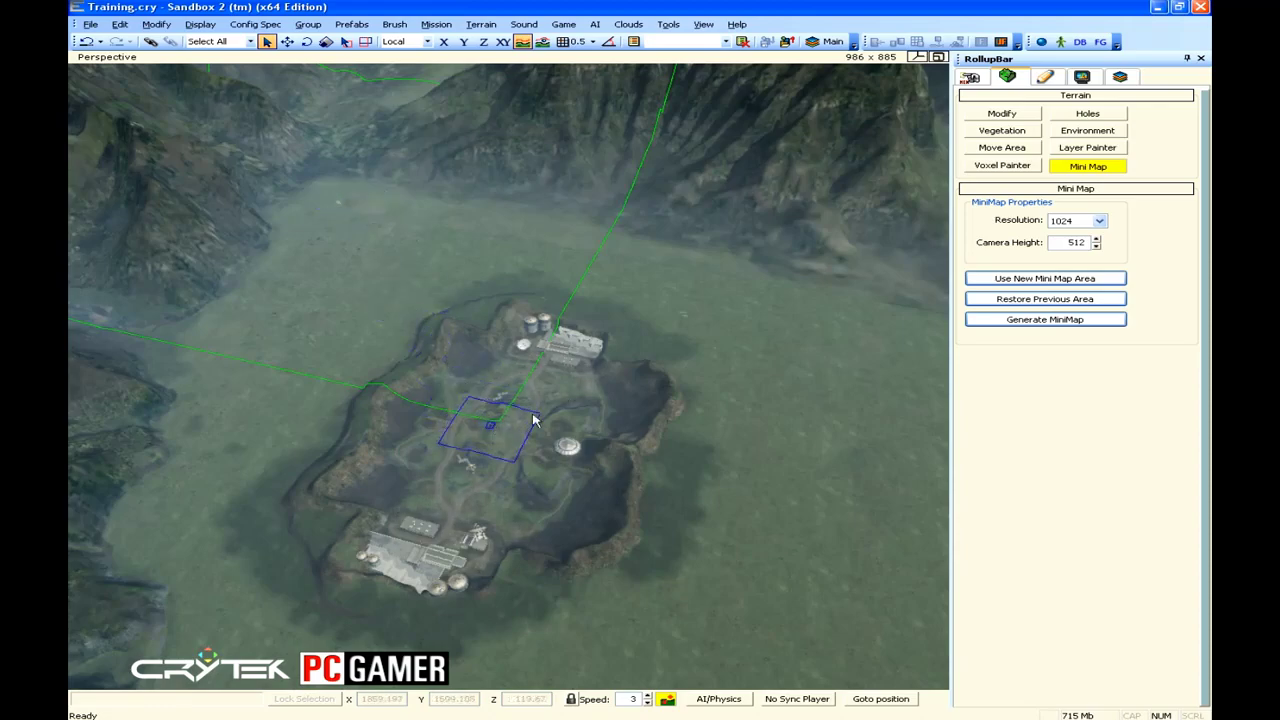
click(1028, 280)
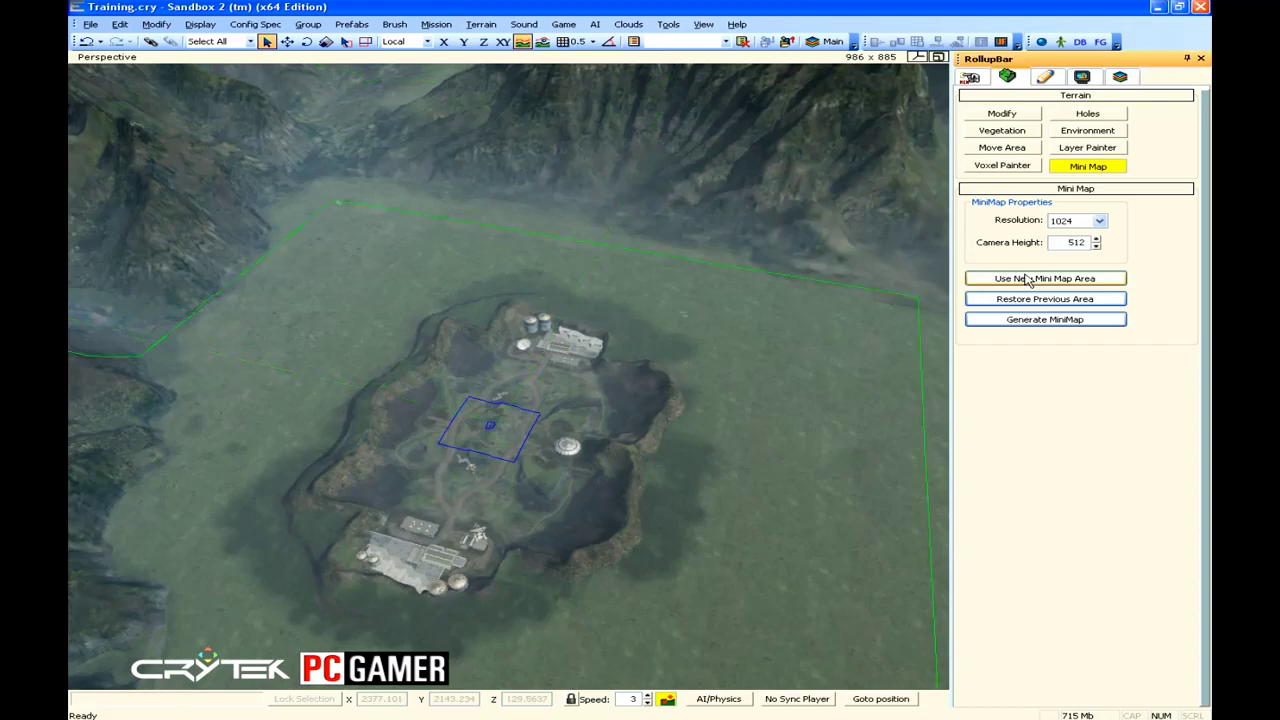
- Set the minimap resolution to 2048 and camera height to 400, and generate the minimap
click(1099, 220)
click(1084, 307)
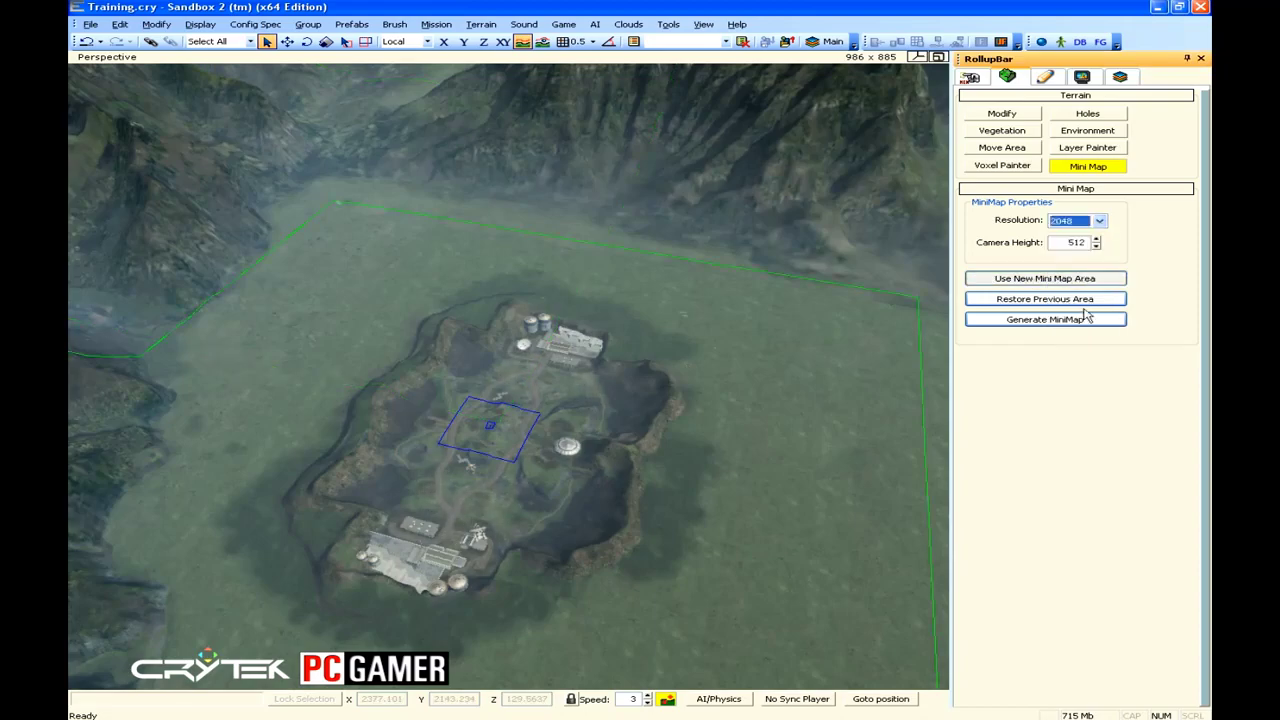
double_click(1066, 242)
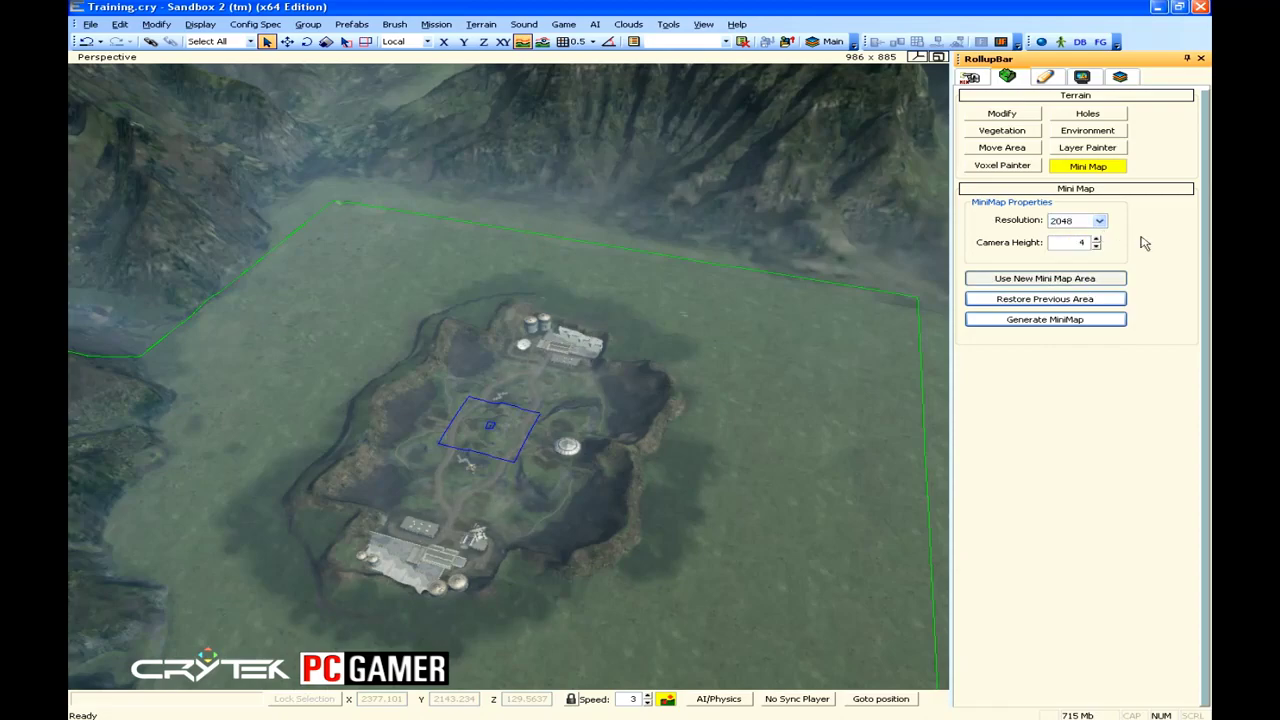
key(Return)
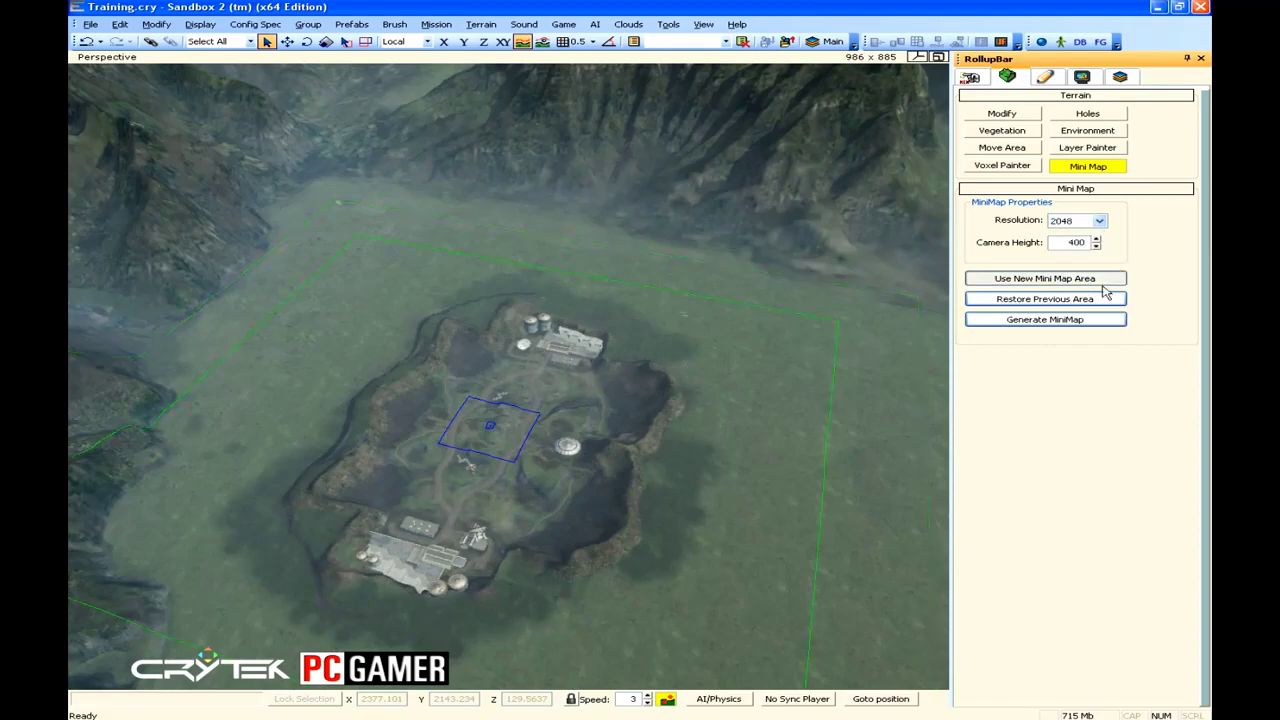
click(1072, 324)
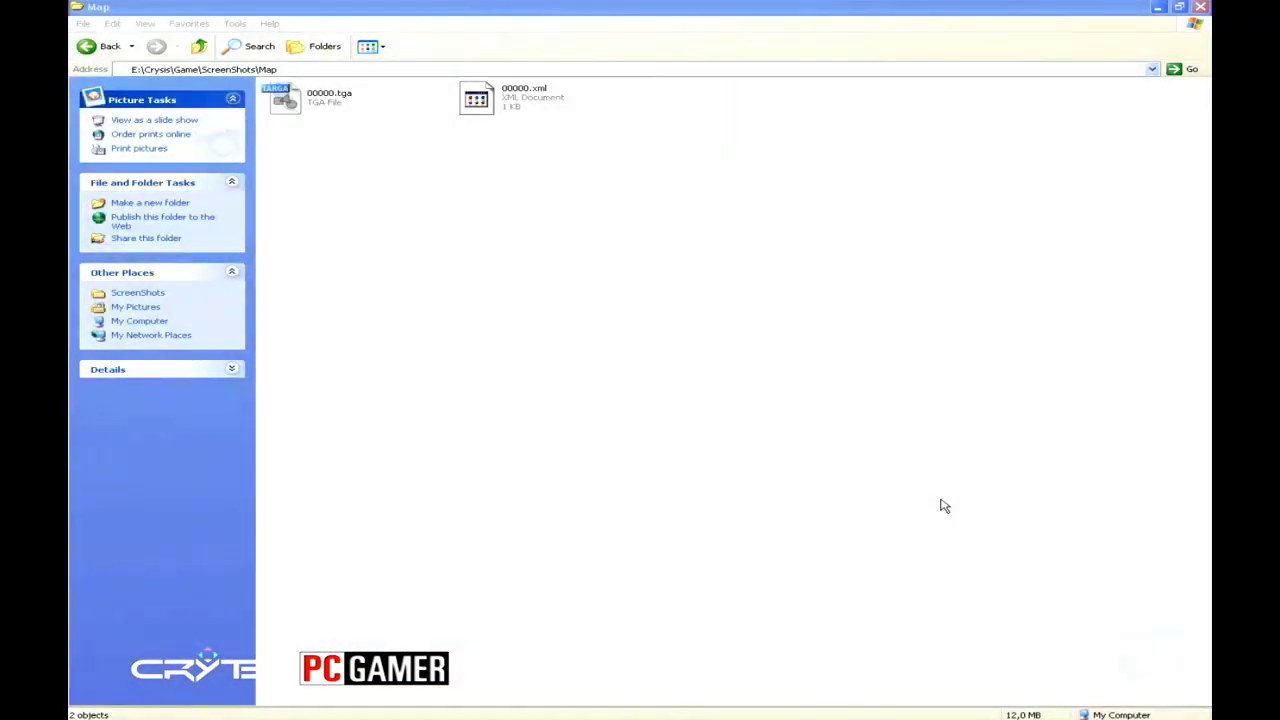
- In Windows Explorer, inspect the minimap output folder's path and select the file 00000.xml
click(346, 68)
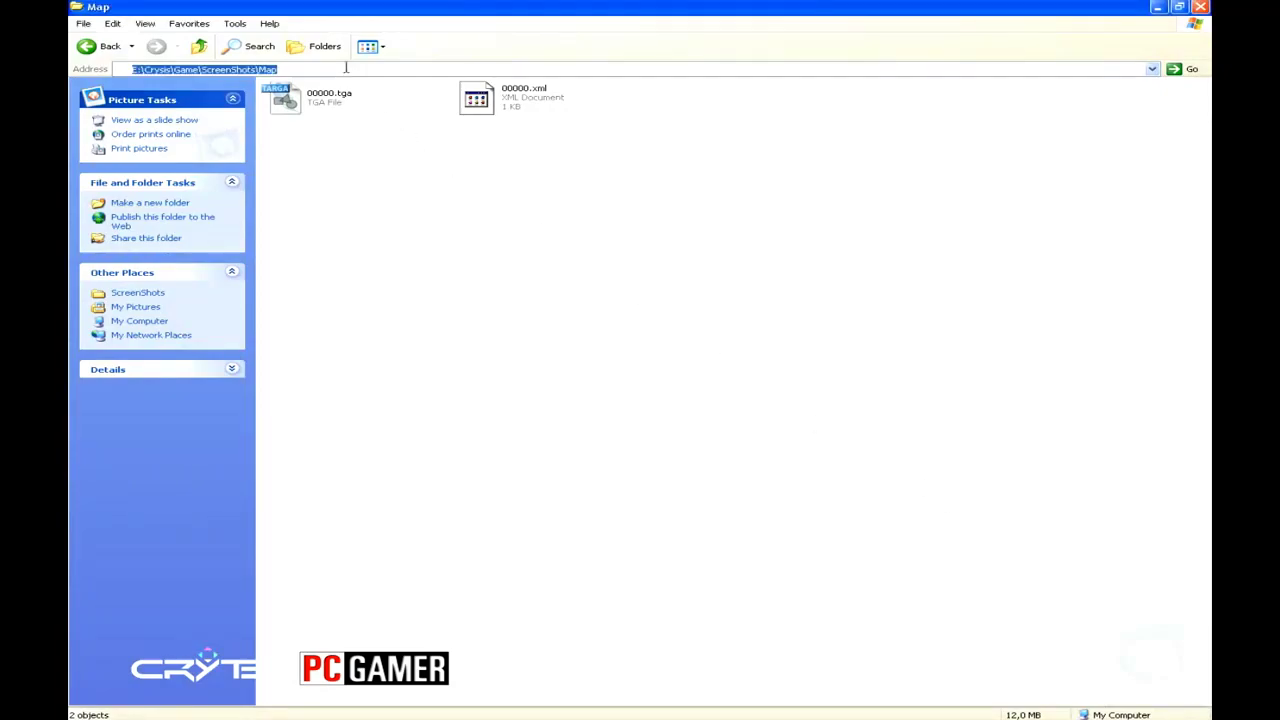
click(528, 96)
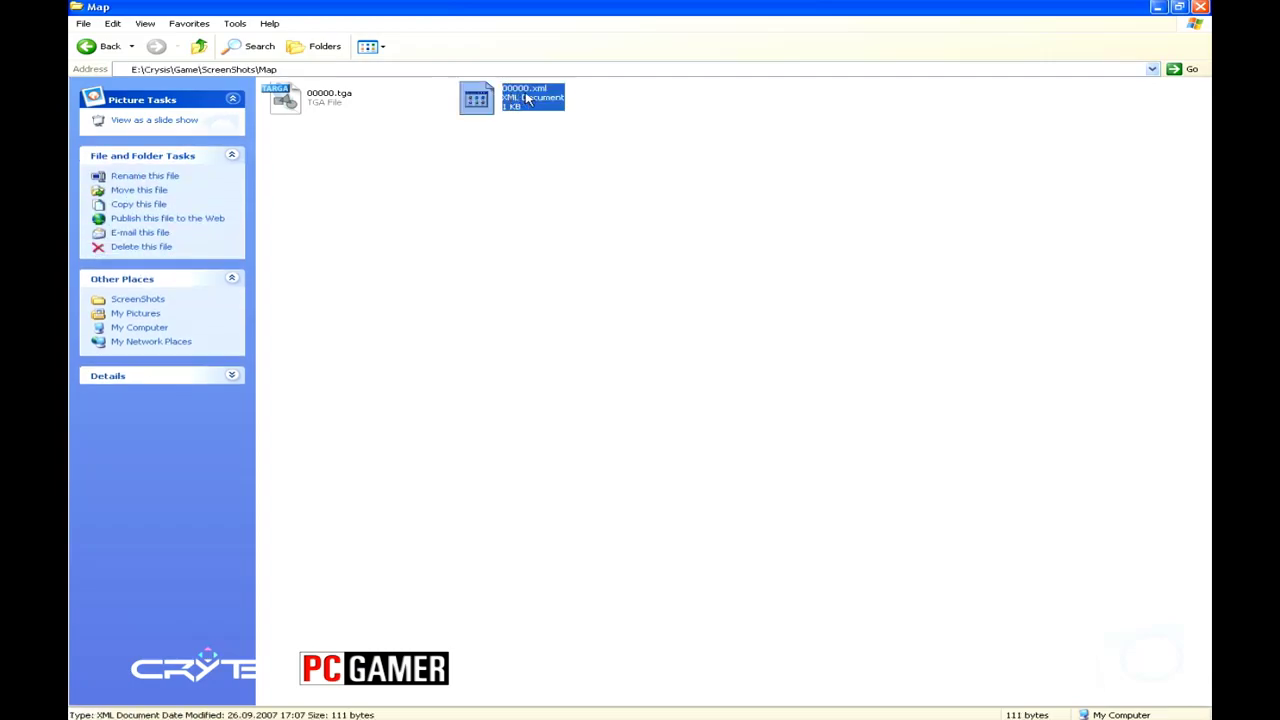
- Rename 00000.xml as Training.xml and copy it together with 00000.tga into the Levels\Multiplayer\Training folder
click(531, 97)
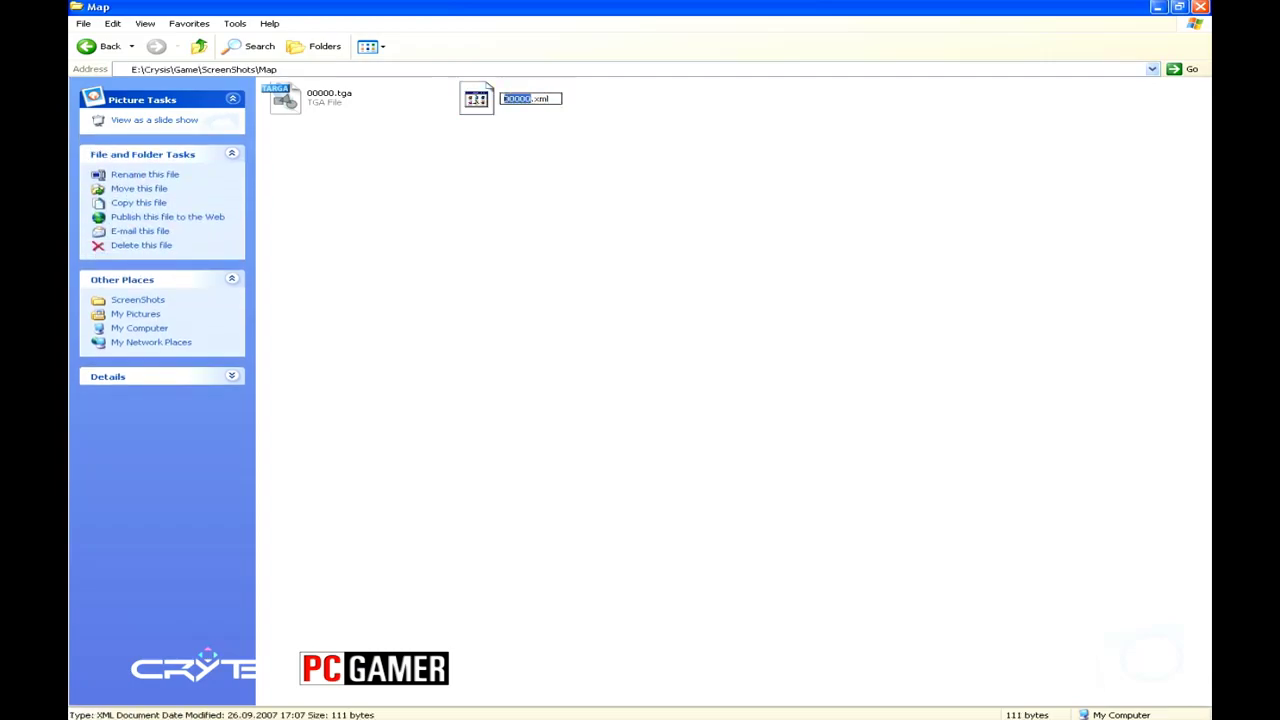
text(Training)
drag(594, 157, 299, 90)
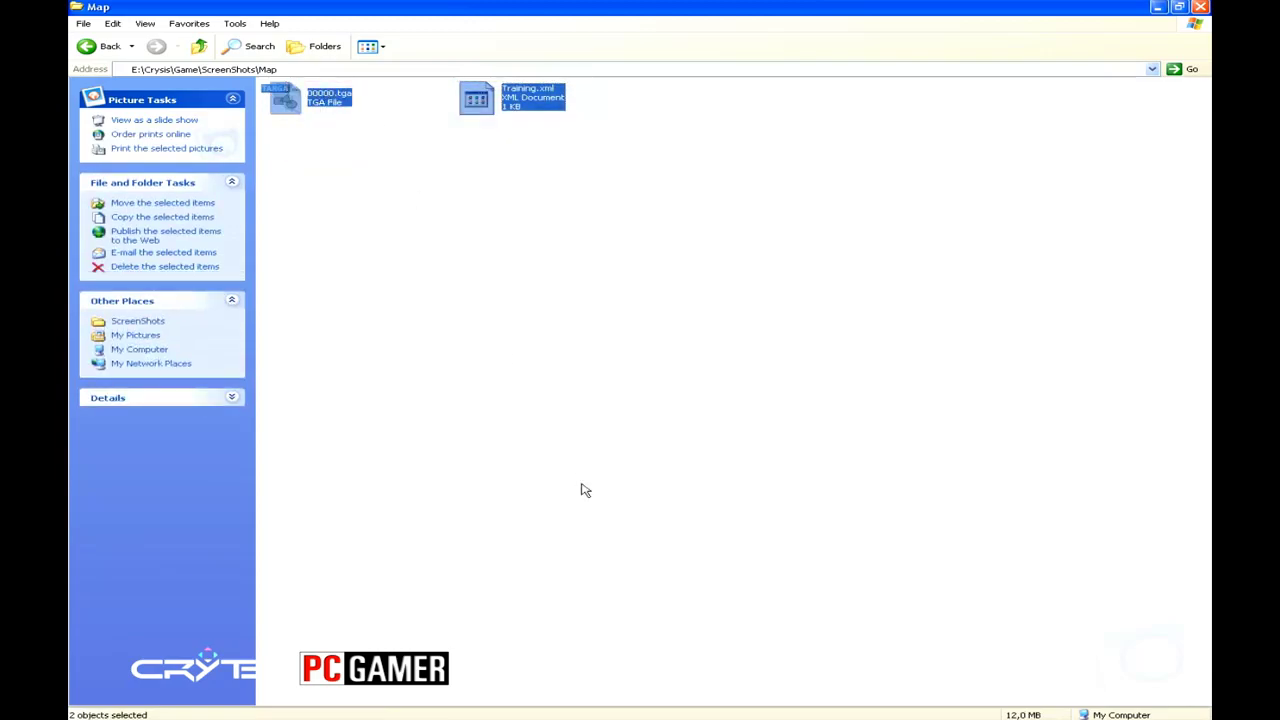
click(1157, 7)
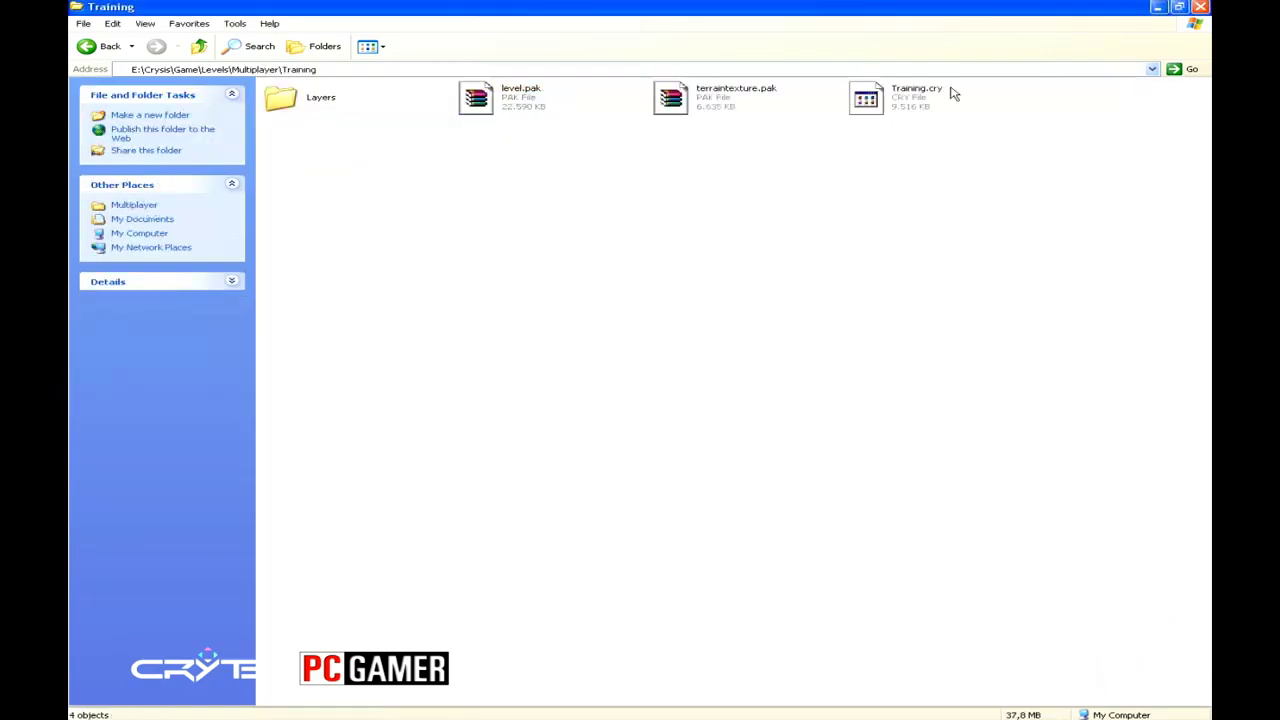
key(ctrl+v)
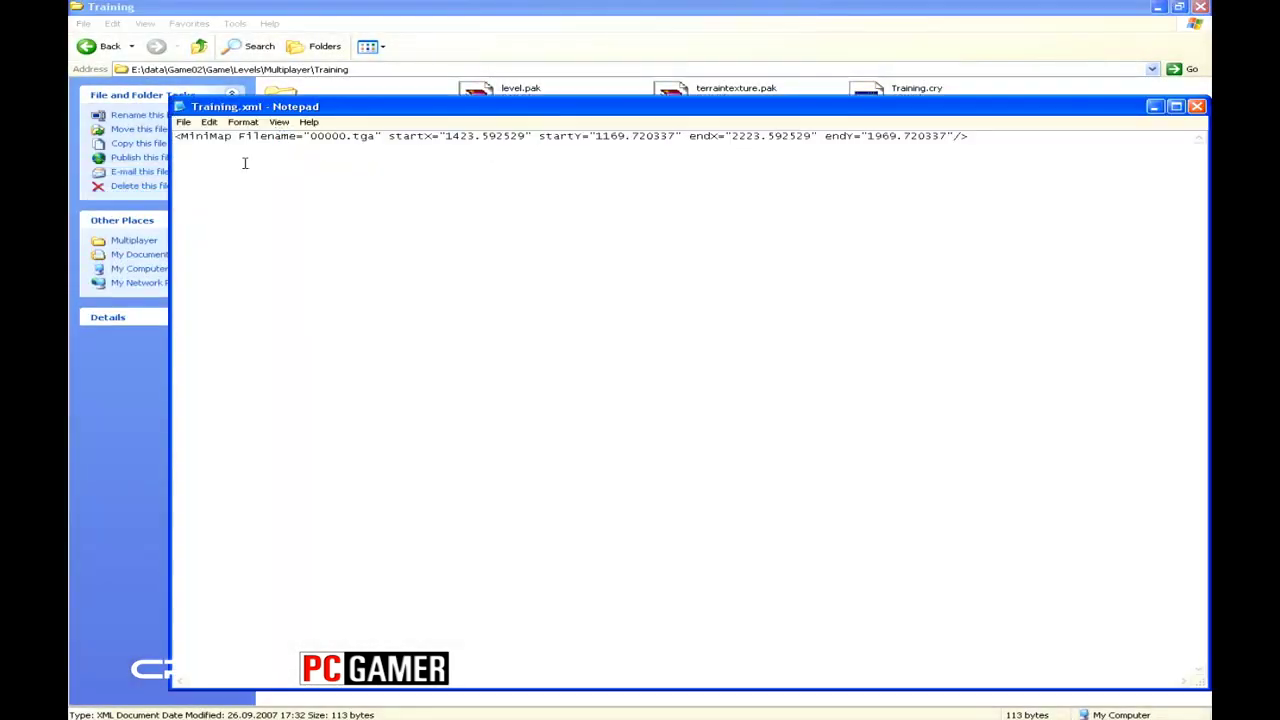
- In Training.xml, wrap the MiniMap line in <MetaData> tags, add <Gamerules MP1="PowerStruggle"/> below it, and save the file
key(Return)
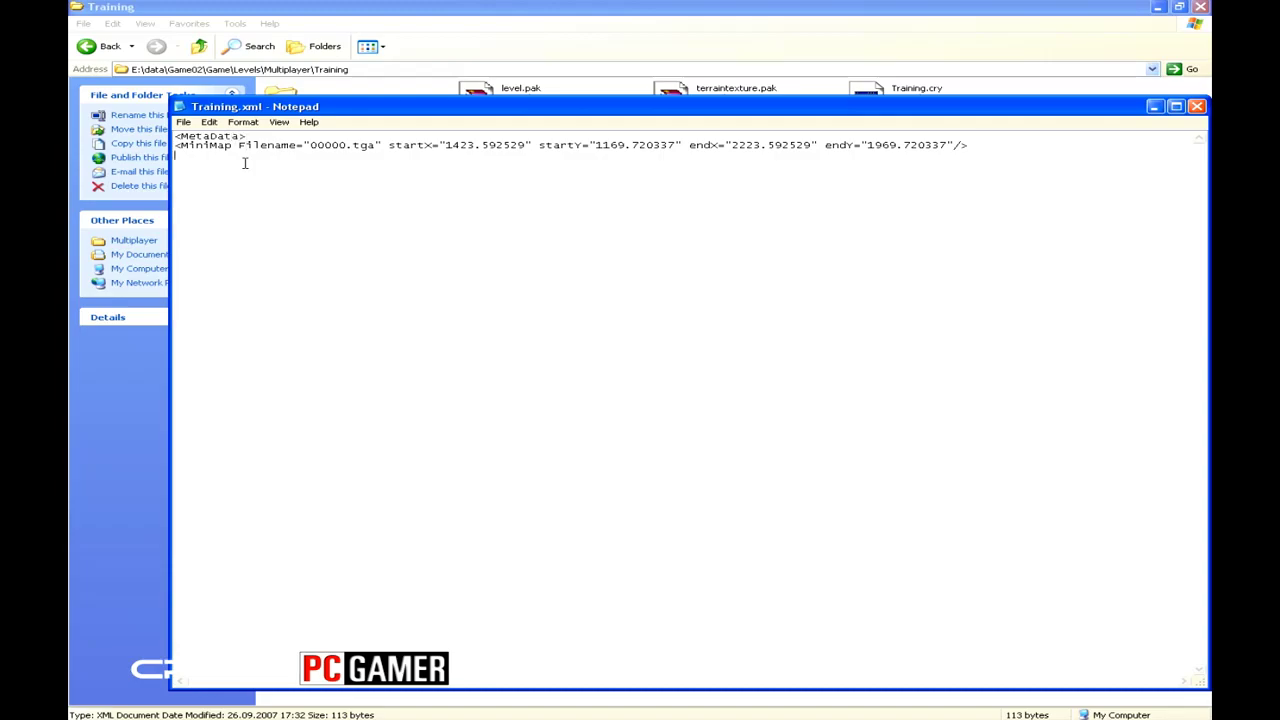
text(<GameRules MP1="PowerStruggle"/>)
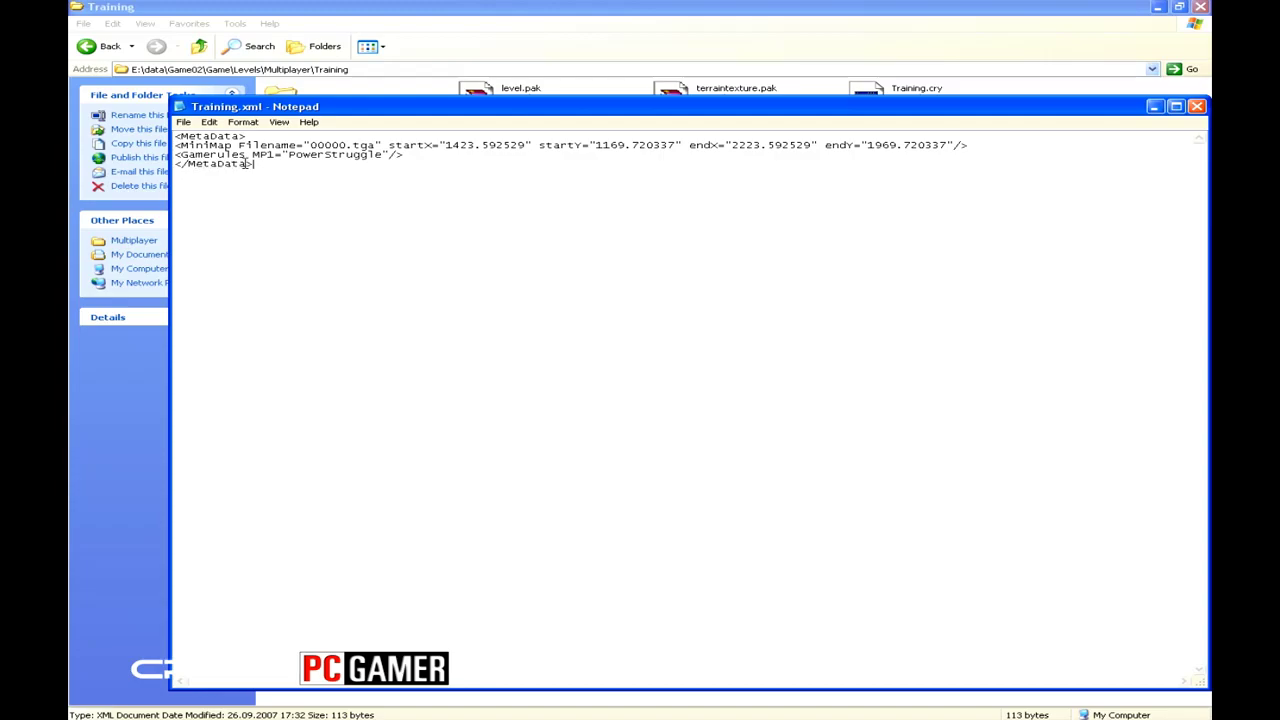
click(184, 122)
click(210, 163)
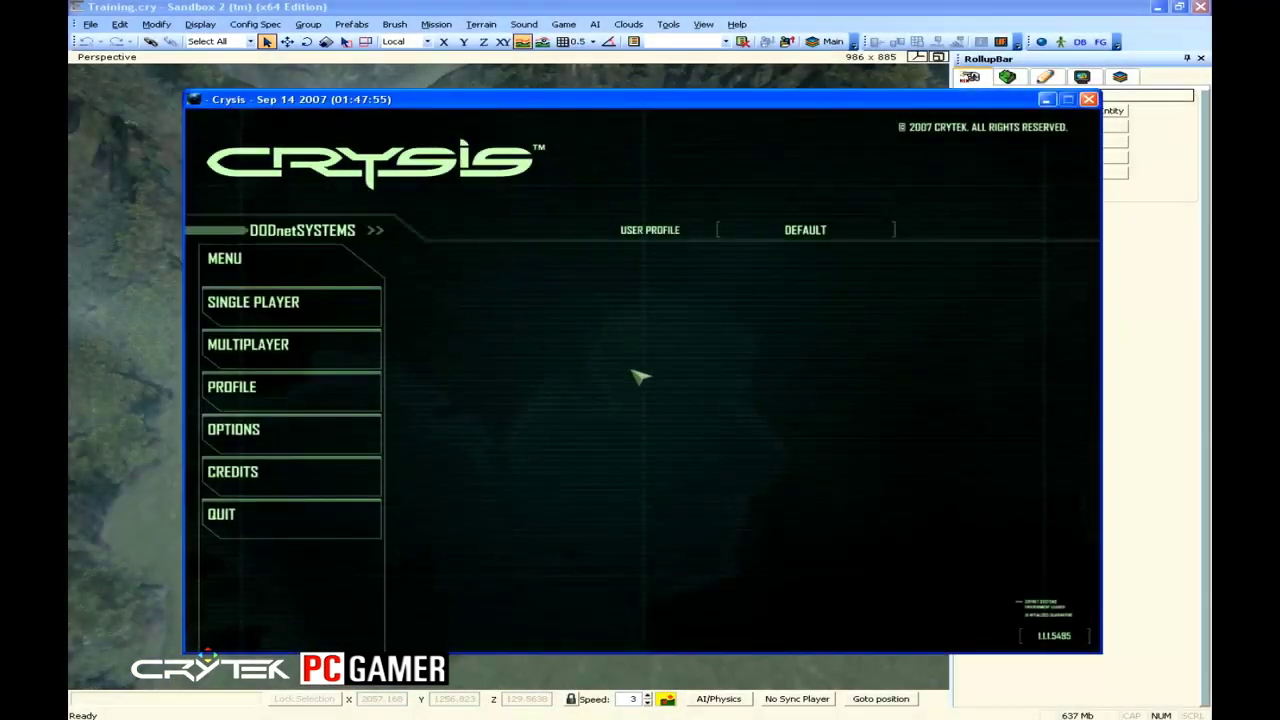
- Switch to Crysis and open the setup for creating a local network multiplayer game
click(300, 350)
click(384, 401)
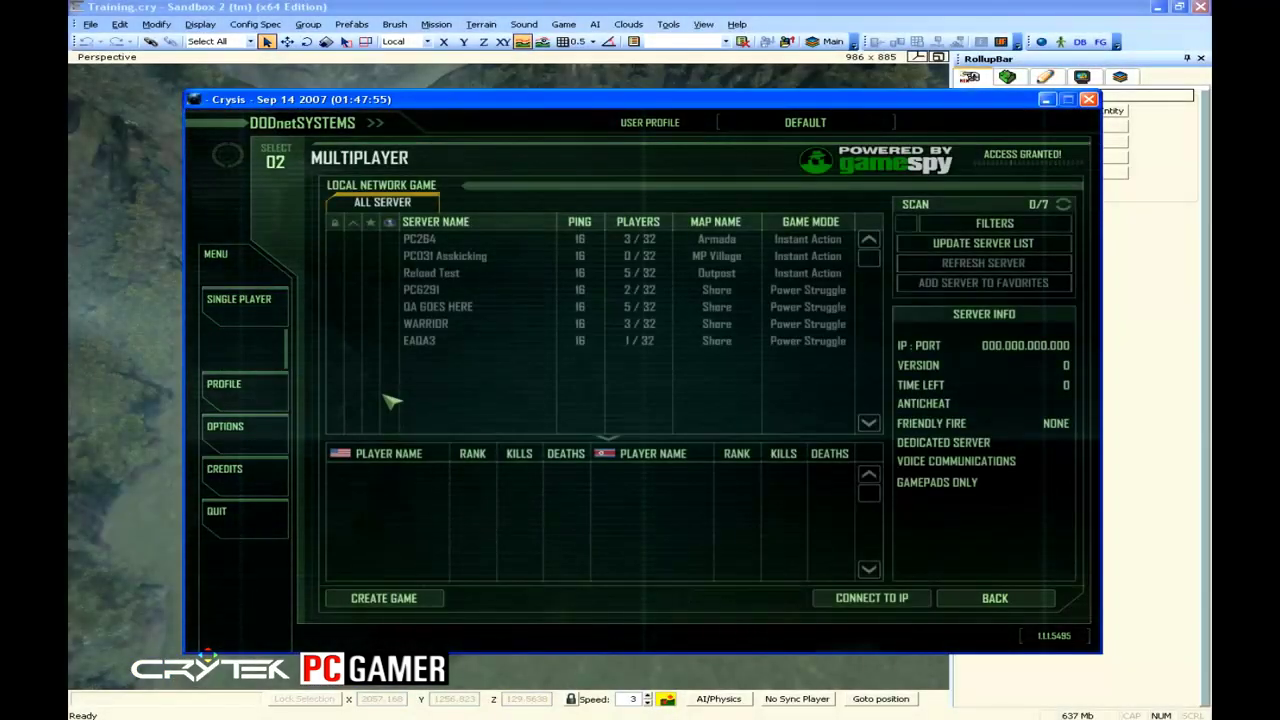
click(384, 598)
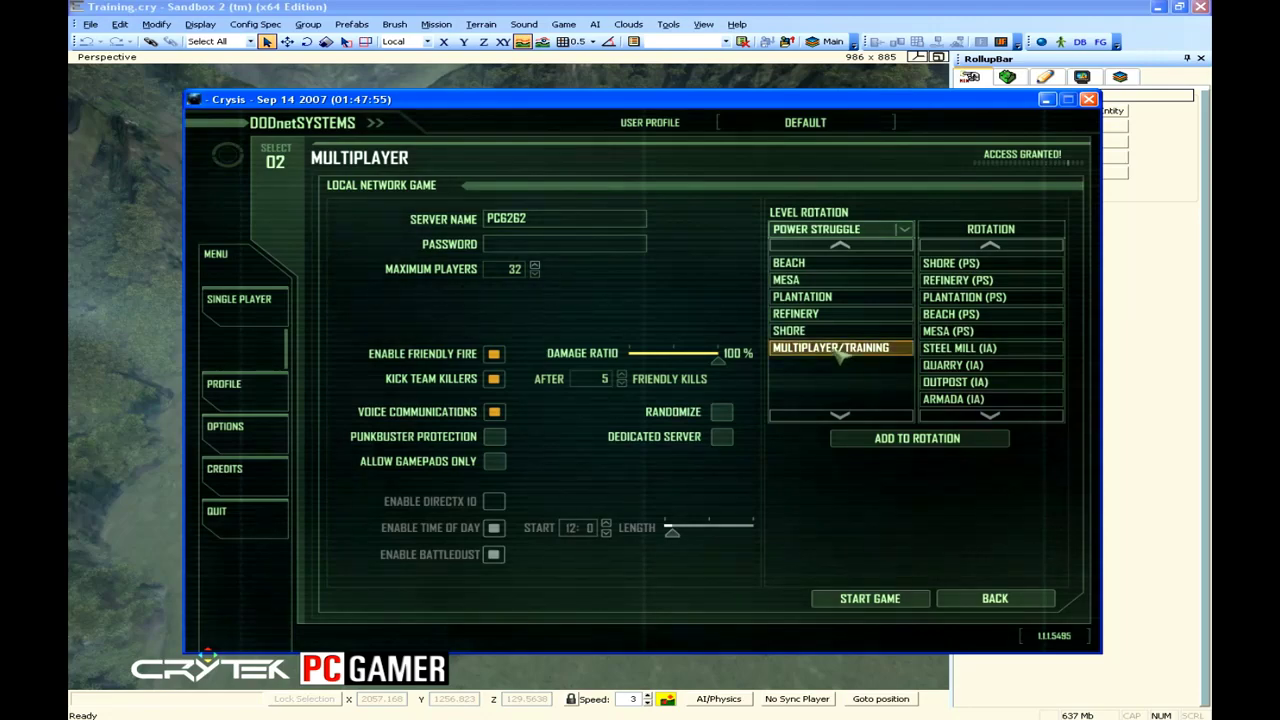